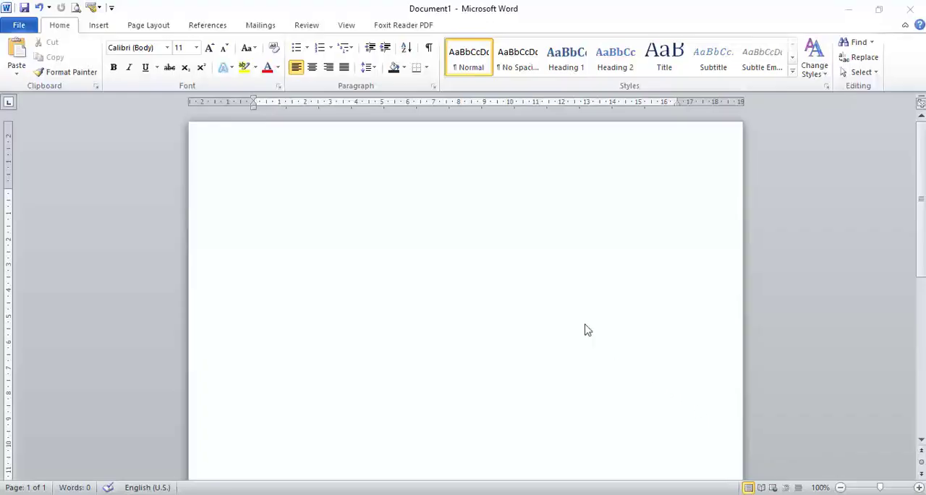
# Insert a table with three columns and four rows.
pyautogui.click(100, 33)
pyautogui.click(106, 32)
pyautogui.click(107, 64)
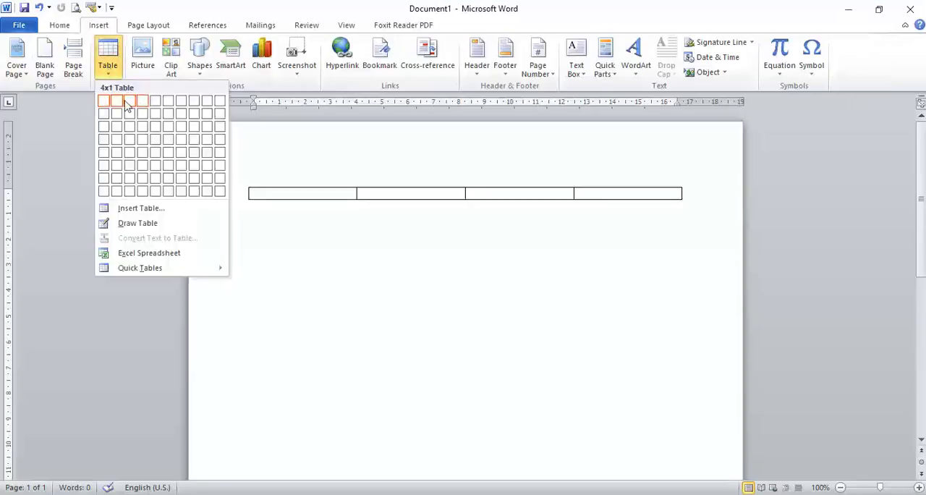
pyautogui.click(132, 139)
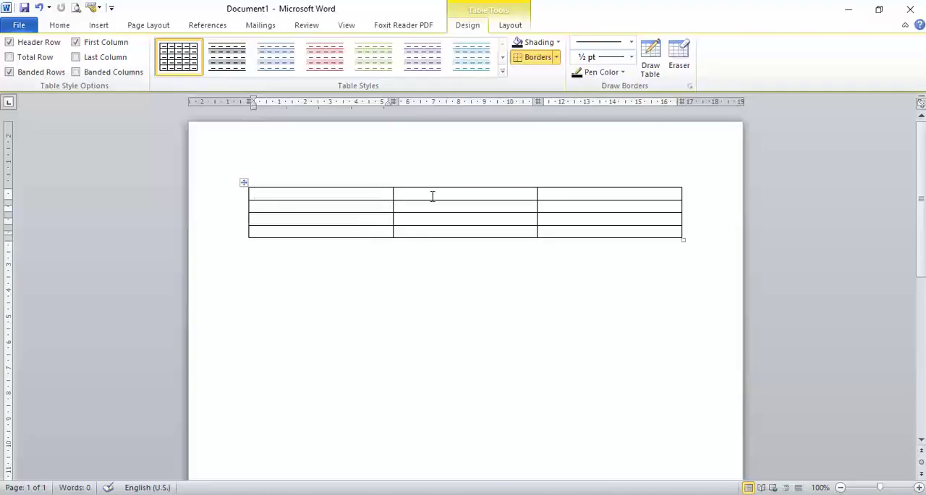
# Insert one column to the right of the table's middle column.
pyautogui.click(468, 195)
pyautogui.rightClick(469, 196)
pyautogui.moveTo(539, 250)
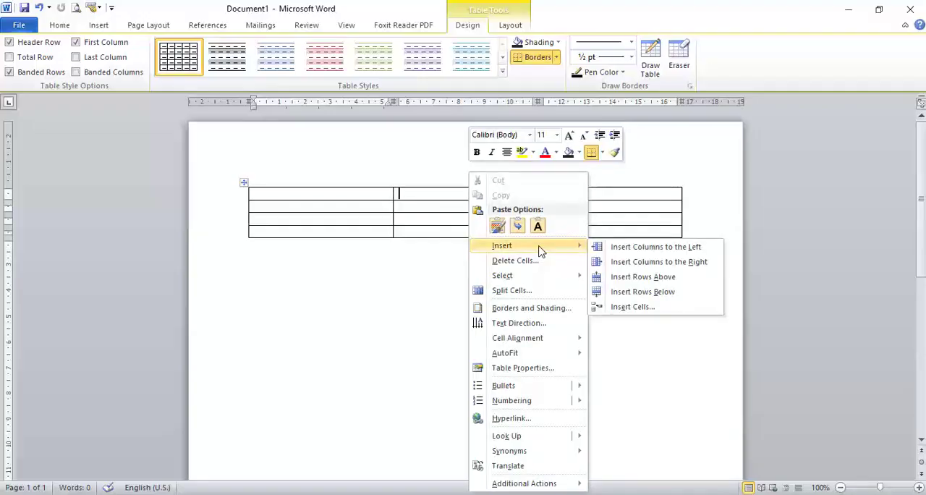
pyautogui.click(656, 261)
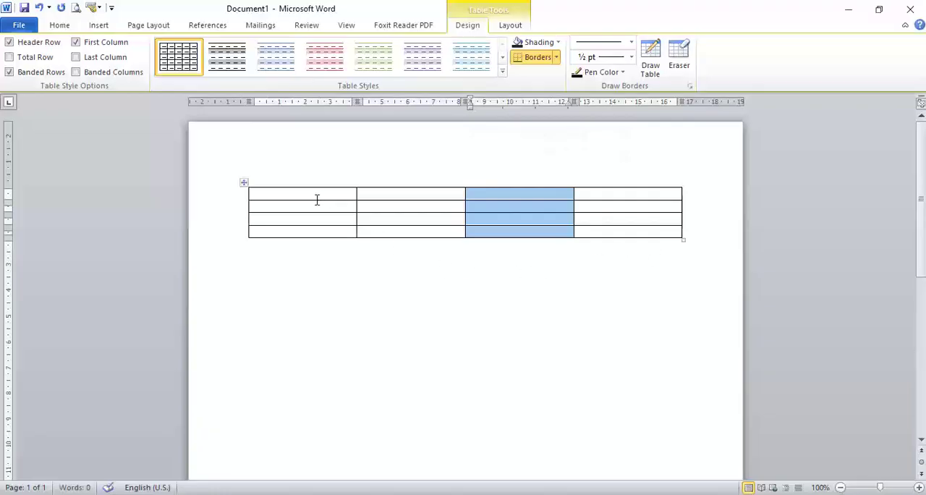
# Select the entire table and insert the same number of columns to its left.
pyautogui.moveTo(327, 196); pyautogui.dragTo(599, 229)
pyautogui.rightClick(599, 230)
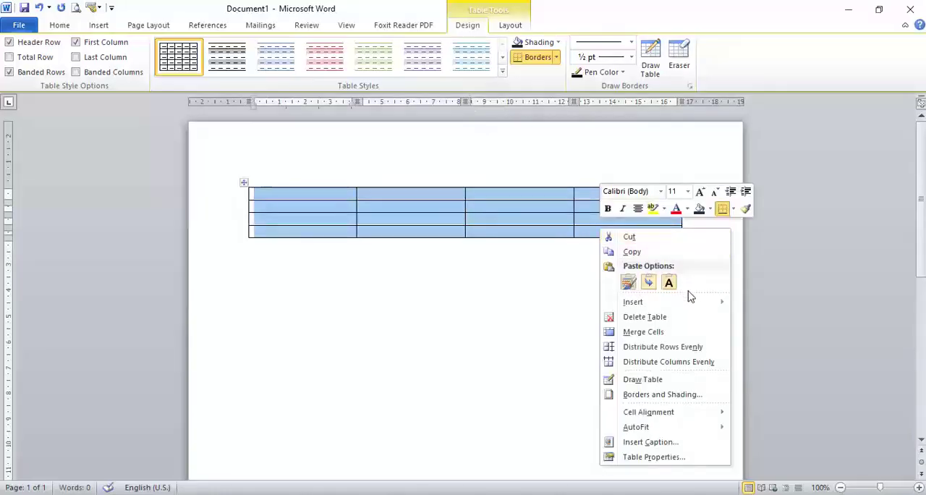
pyautogui.moveTo(693, 309)
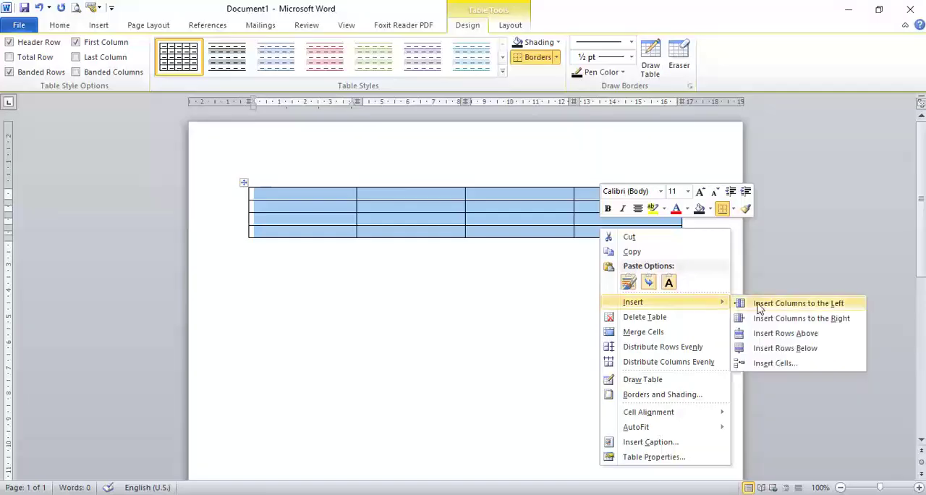
pyautogui.click(759, 306)
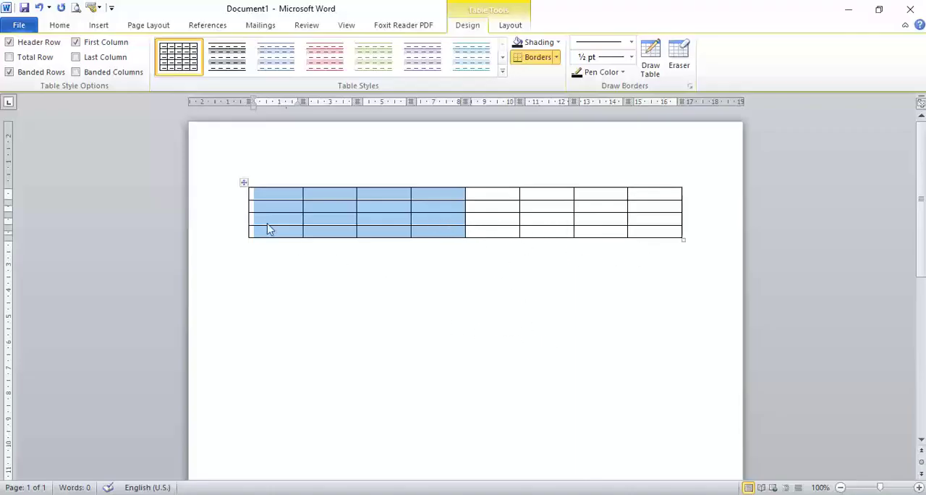
# Select the last three rows of the table and insert three rows below them.
pyautogui.moveTo(259, 208); pyautogui.dragTo(644, 229)
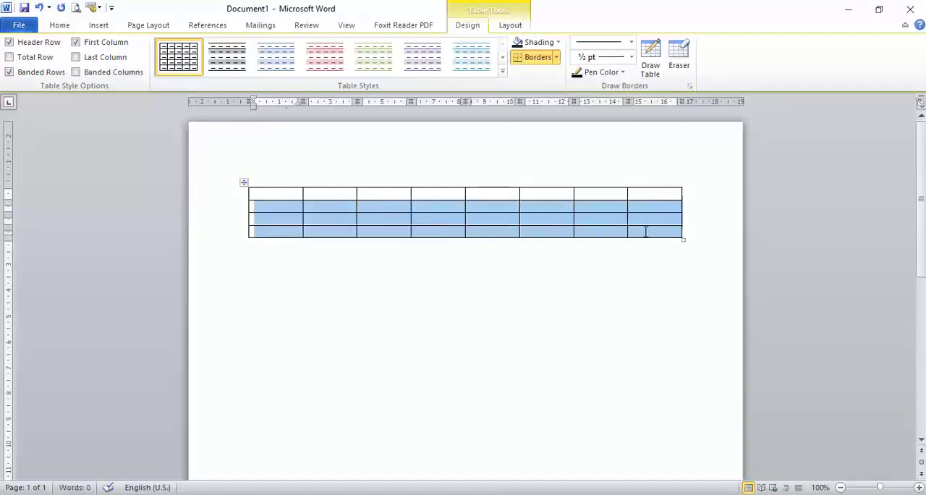
pyautogui.rightClick(653, 232)
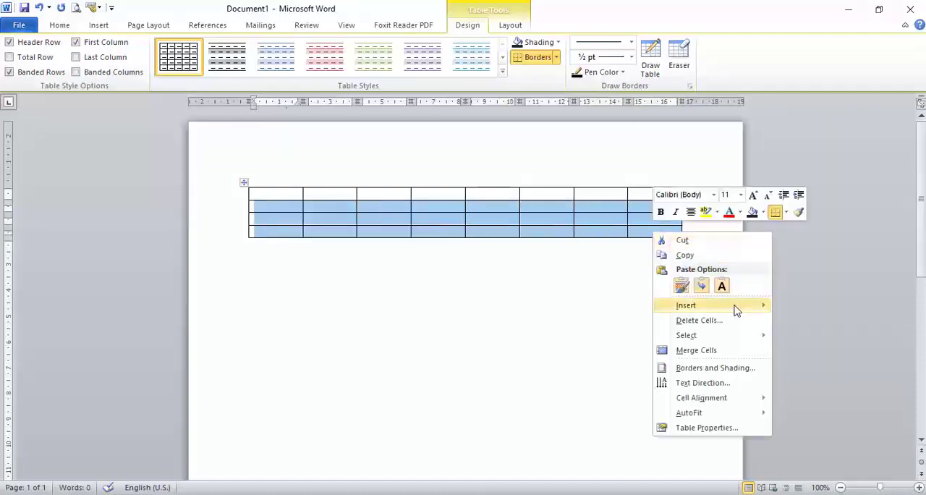
pyautogui.moveTo(736, 308)
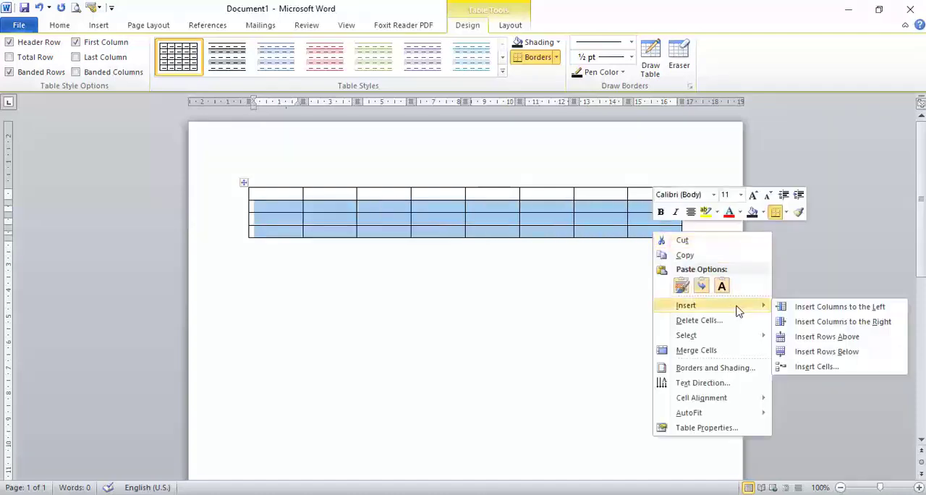
pyautogui.click(856, 353)
# Append new rows from the table's last cell until the table has 23 rows.
pyautogui.click(666, 272)
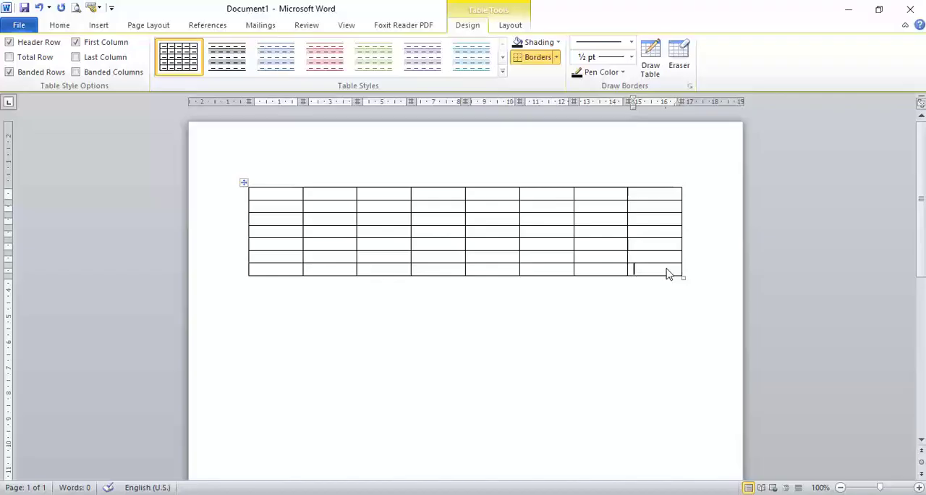
pyautogui.press('Tab')
pyautogui.press('Tab')
pyautogui.press('Tab')
pyautogui.press('Tab')
pyautogui.press('Tab')
pyautogui.press('Tab')
pyautogui.press('Tab')
pyautogui.press('Tab')
pyautogui.press('Tab')
pyautogui.press('Tab')
pyautogui.press('Tab')
pyautogui.press('Tab')
pyautogui.press('Tab')
pyautogui.press('Tab')
pyautogui.press('Tab')
pyautogui.press('Tab')
pyautogui.press('Tab')
pyautogui.press('Tab')
pyautogui.press('Tab')
pyautogui.press('Tab')
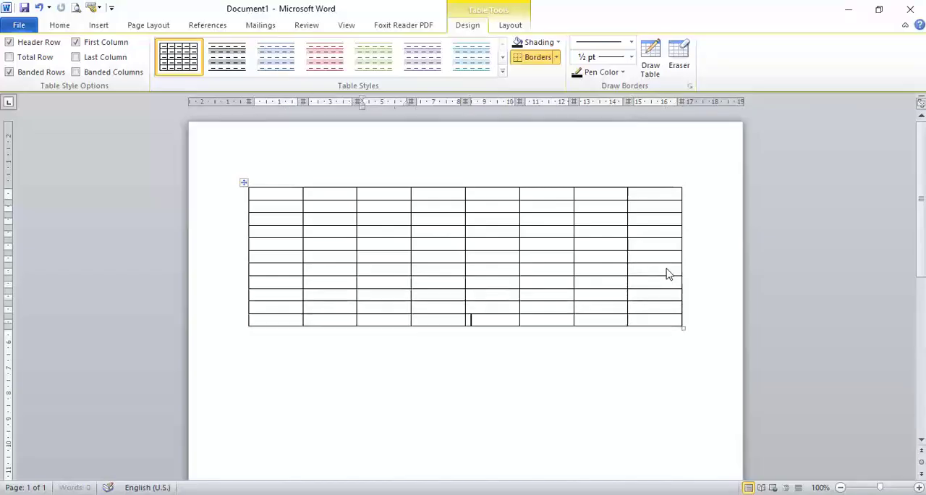
pyautogui.press('Tab')
pyautogui.press('Tab')
pyautogui.press('Tab')
pyautogui.press('Tab')
pyautogui.press('Tab')
pyautogui.press('Tab')
pyautogui.press('Tab')
pyautogui.press('Tab')
pyautogui.press('Tab')
pyautogui.press('Tab')
pyautogui.press('Tab')
pyautogui.press('Tab')
pyautogui.press('Tab')
pyautogui.press('Tab')
pyautogui.press('Tab')
pyautogui.press('Tab')
pyautogui.press('Tab')
pyautogui.press('Tab')
pyautogui.press('Tab')
pyautogui.press('Tab')
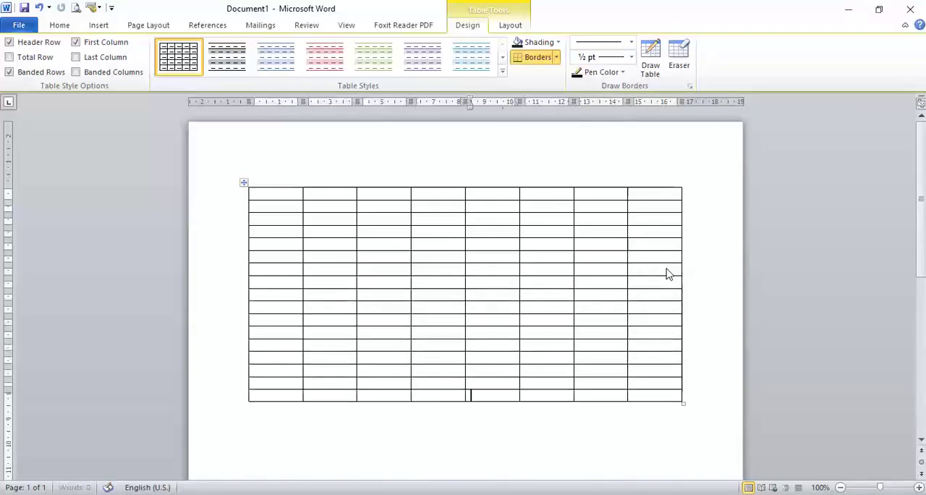
pyautogui.press('Tab')
pyautogui.press('Tab')
pyautogui.press('Tab')
pyautogui.press('Tab')
pyautogui.press('Tab')
pyautogui.press('Tab')
pyautogui.press('Tab')
pyautogui.press('Tab')
pyautogui.press('Tab')
pyautogui.press('Tab')
pyautogui.press('Tab')
pyautogui.press('Tab')
pyautogui.press('Tab')
pyautogui.press('Tab')
pyautogui.press('Tab')
pyautogui.press('Tab')
pyautogui.press('Tab')
pyautogui.press('Tab')
pyautogui.press('Tab')
pyautogui.press('Tab')
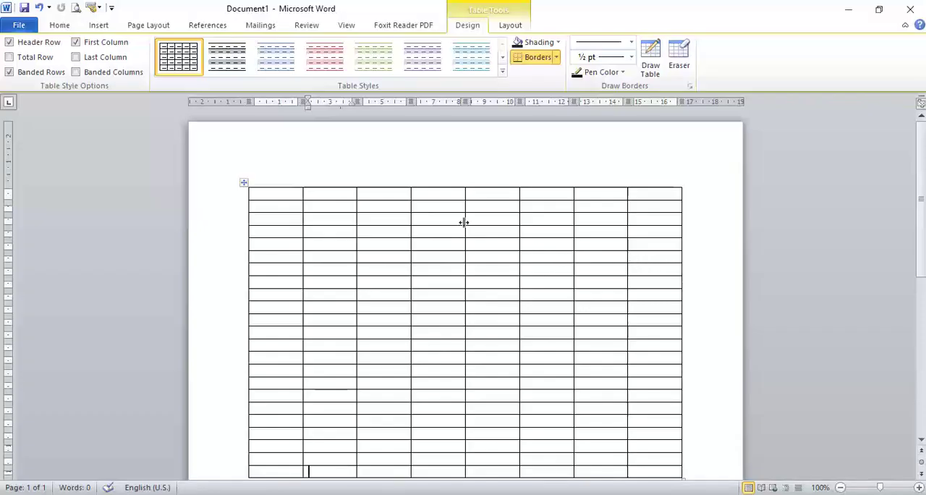
# Select the fourth, sixth, seventh, eighth and first columns one at a time, followed by the fourth and seventh rows.
pyautogui.click(436, 178)
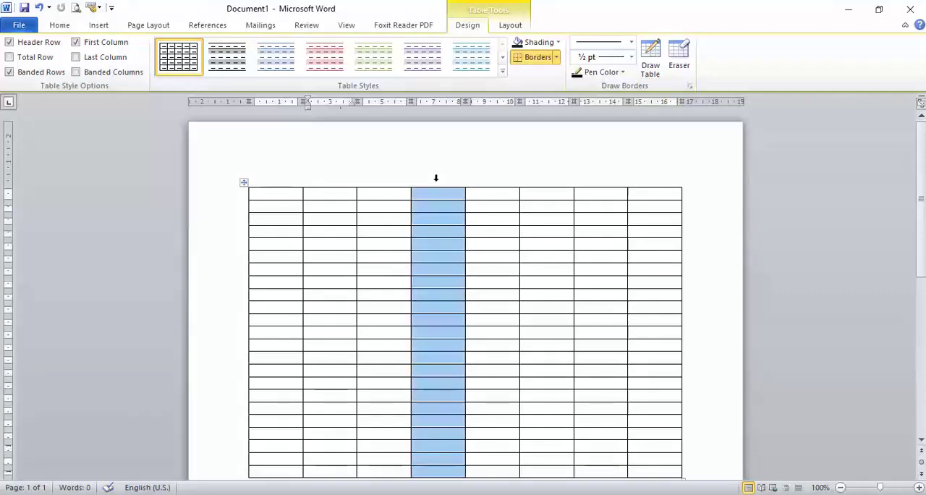
pyautogui.click(549, 181)
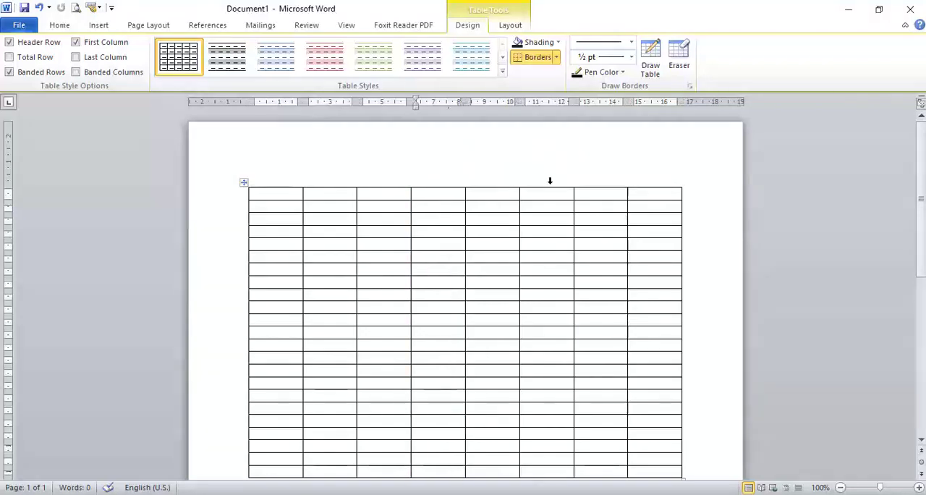
pyautogui.click(605, 181)
pyautogui.click(660, 181)
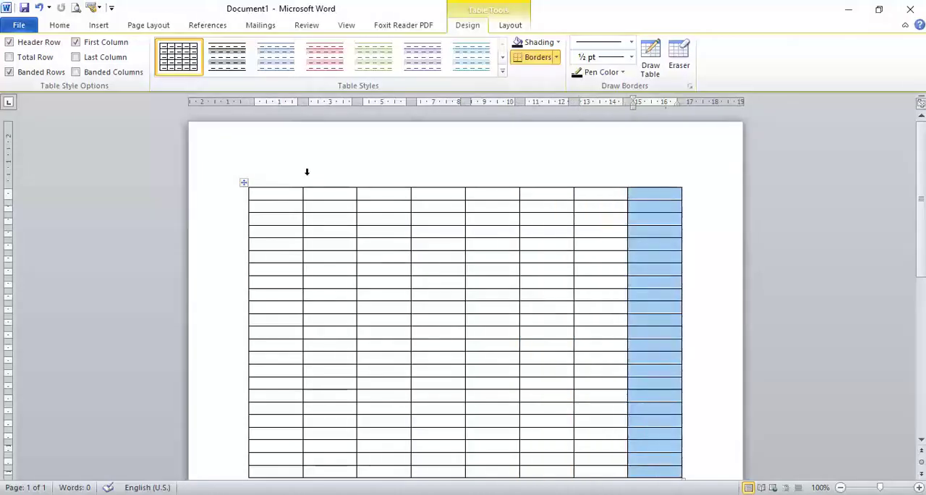
pyautogui.click(281, 182)
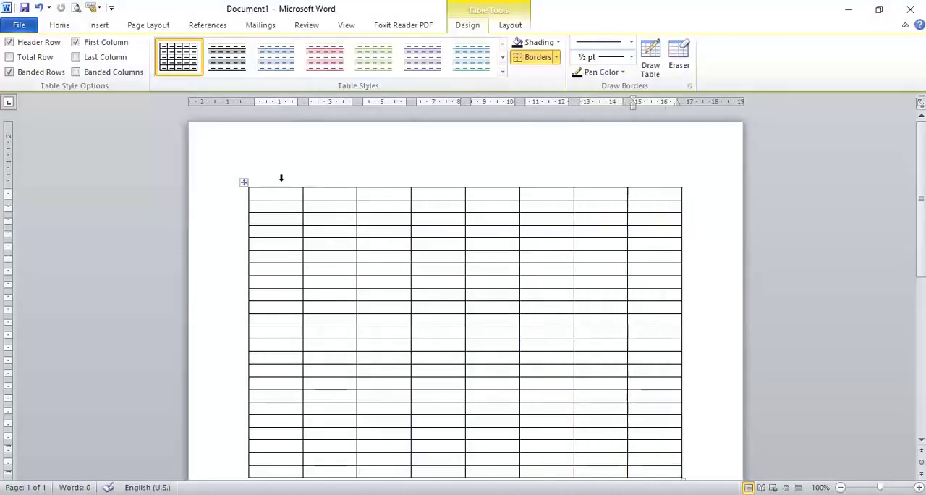
pyautogui.click(235, 231)
pyautogui.click(238, 272)
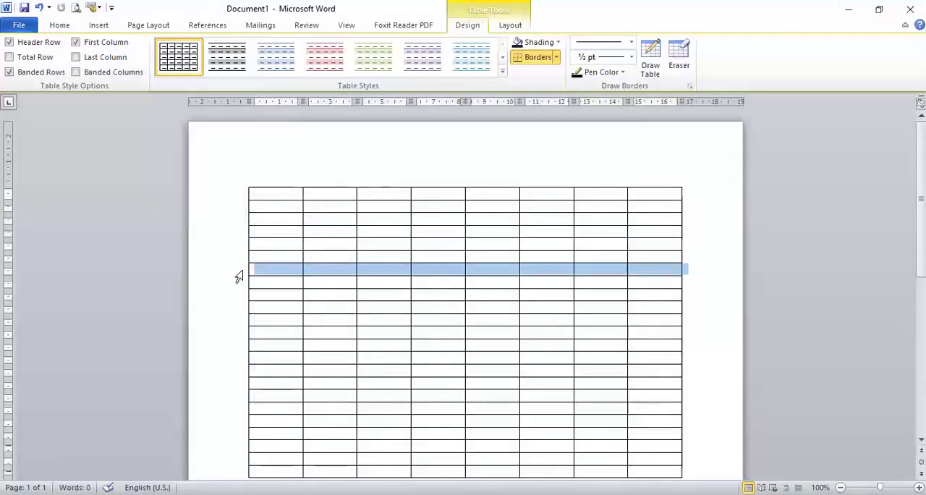
# Shade the tenth row of the table dark blue.
pyautogui.click(240, 306)
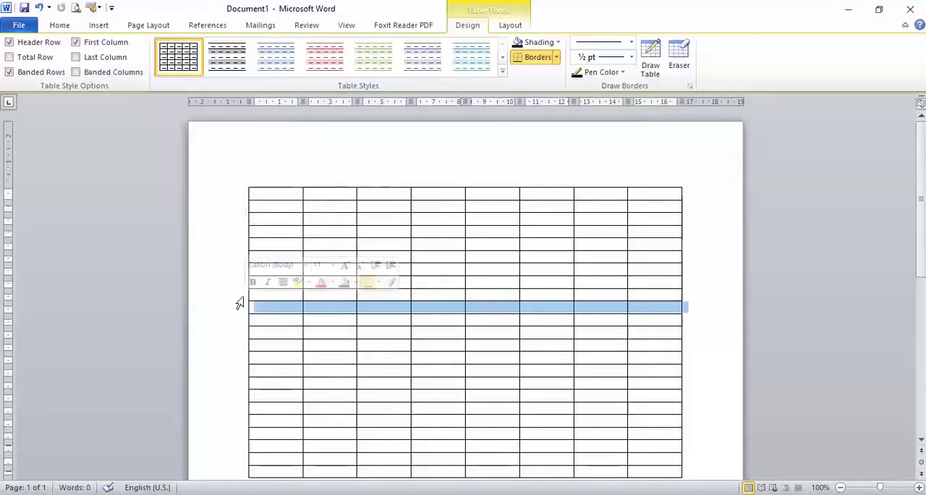
pyautogui.click(532, 44)
pyautogui.click(554, 109)
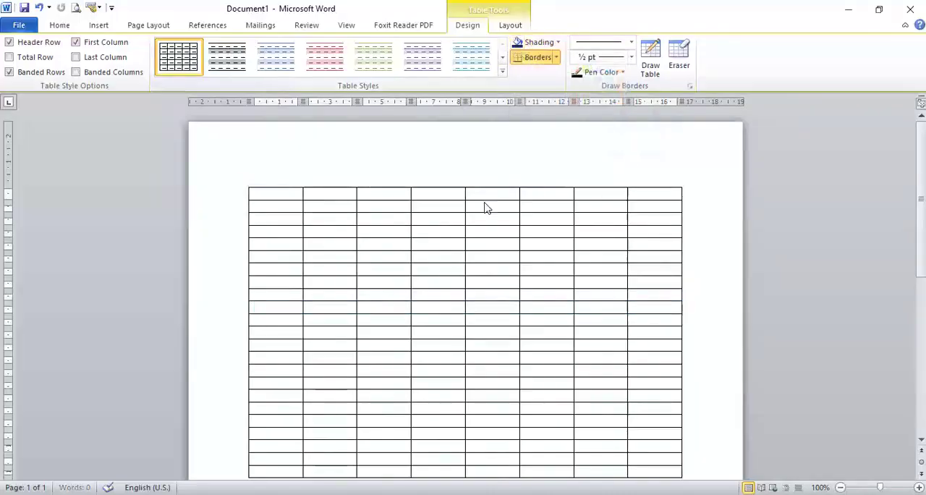
pyautogui.click(440, 244)
# Shade the second column of the table light red.
pyautogui.click(350, 179)
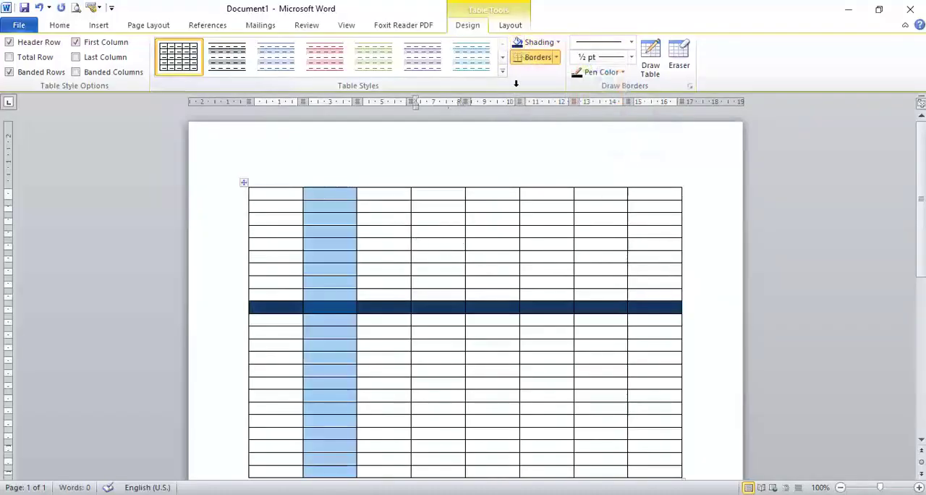
pyautogui.click(558, 42)
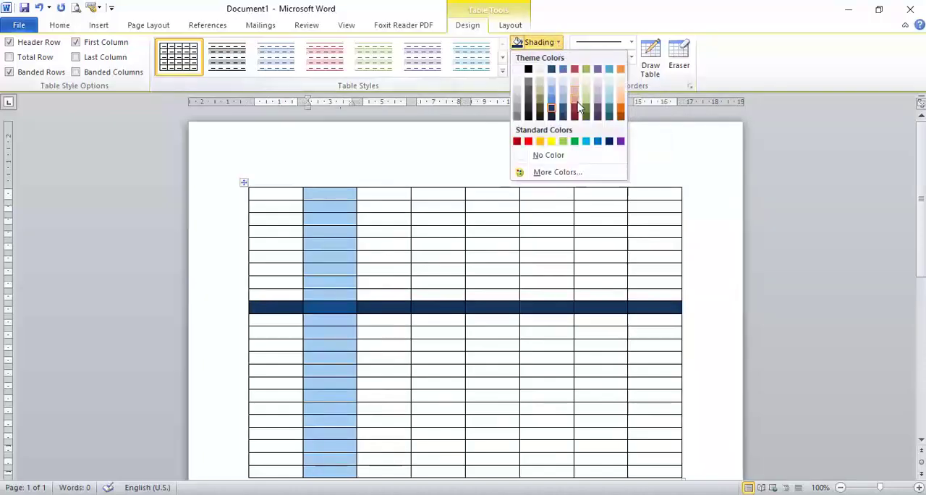
pyautogui.click(578, 106)
pyautogui.click(437, 184)
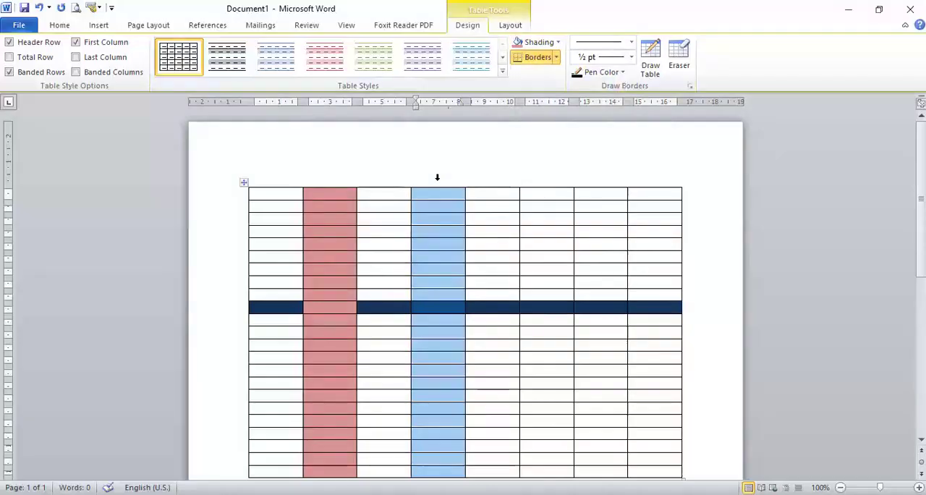
pyautogui.click(505, 175)
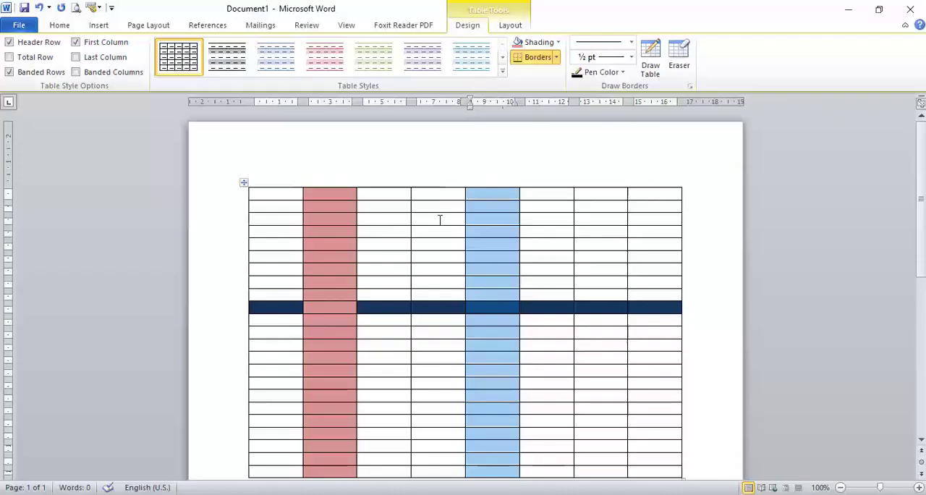
pyautogui.rightClick(244, 183)
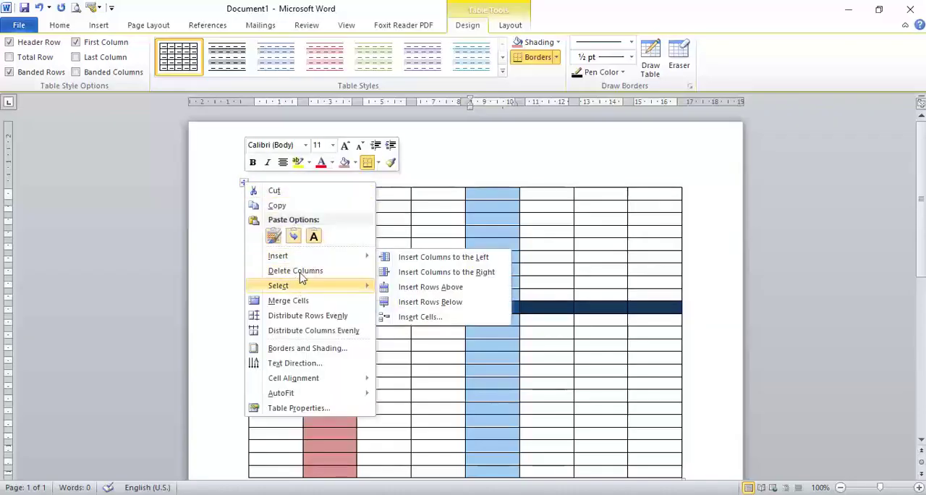
pyautogui.click(221, 203)
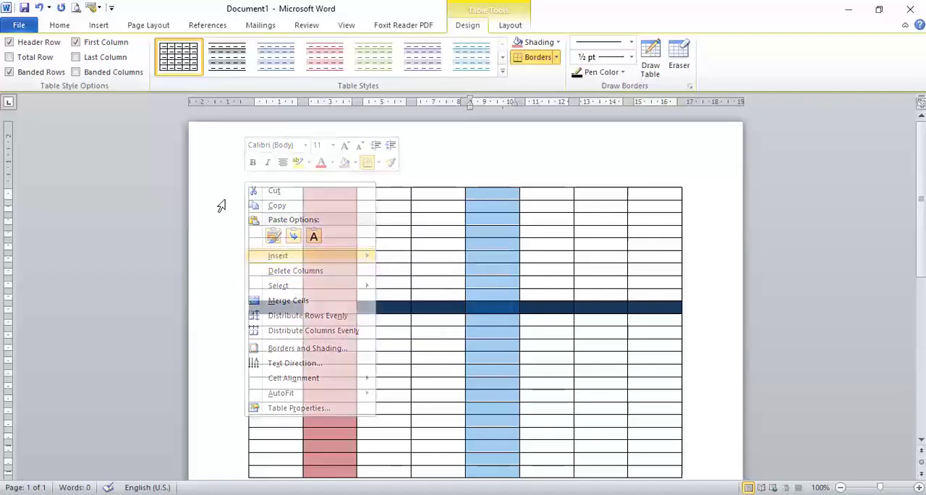
pyautogui.click(233, 194)
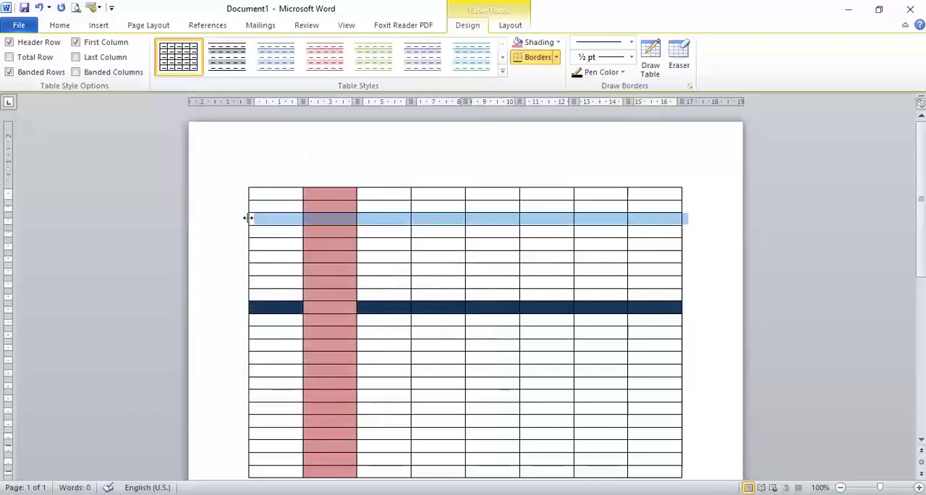
pyautogui.click(265, 178)
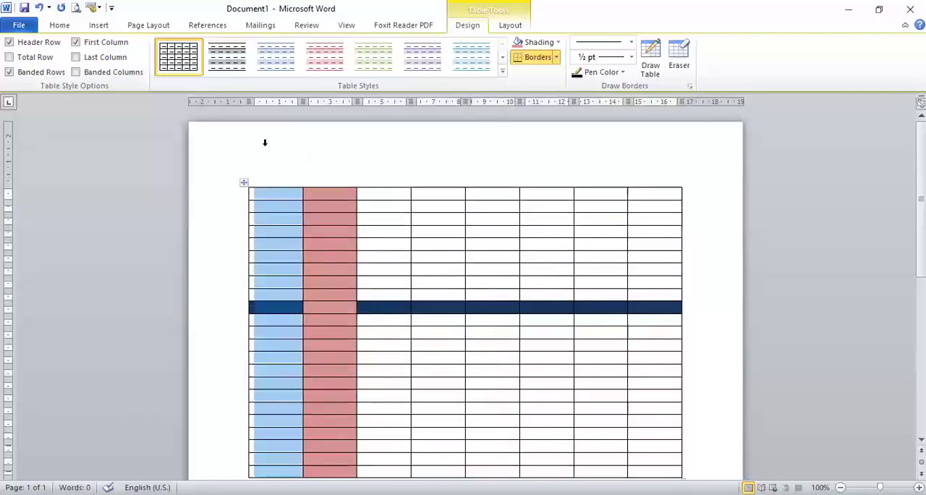
# Select the whole table and delete it.
pyautogui.click(244, 183)
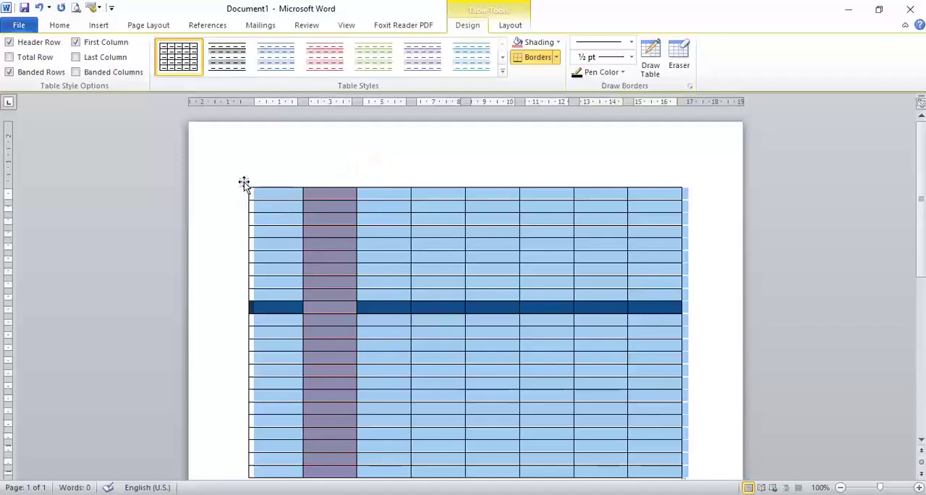
pyautogui.rightClick(243, 182)
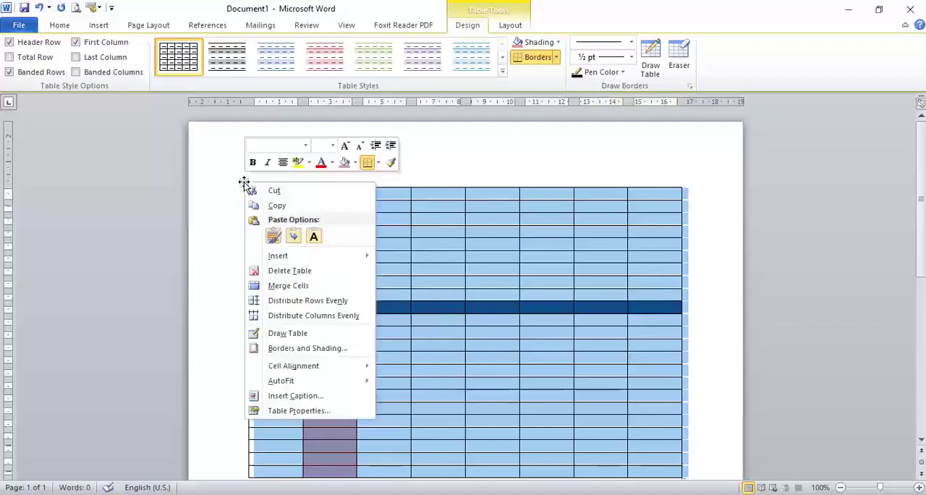
pyautogui.click(314, 274)
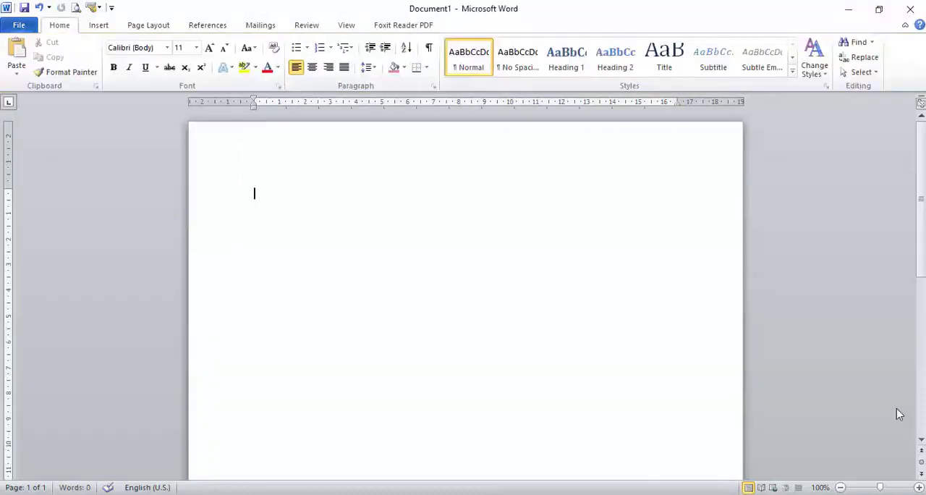
# Enter the line of field names "Nama. Hobi. Alamat, tanggal lahir," in the empty document.
pyautogui.write('nama')
pyautogui.write('.')
pyautogui.write(' hobi')
pyautogui.write('. ')
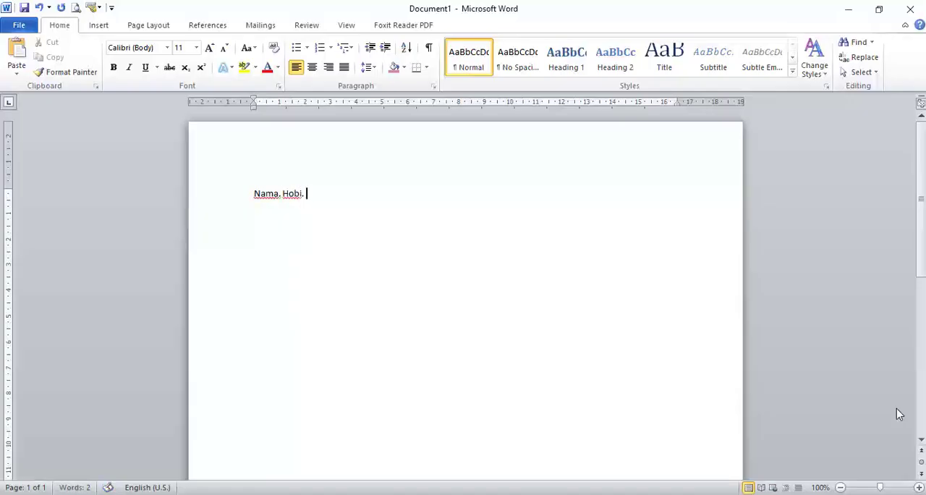
pyautogui.write('alamat, ta')
pyautogui.write('n')
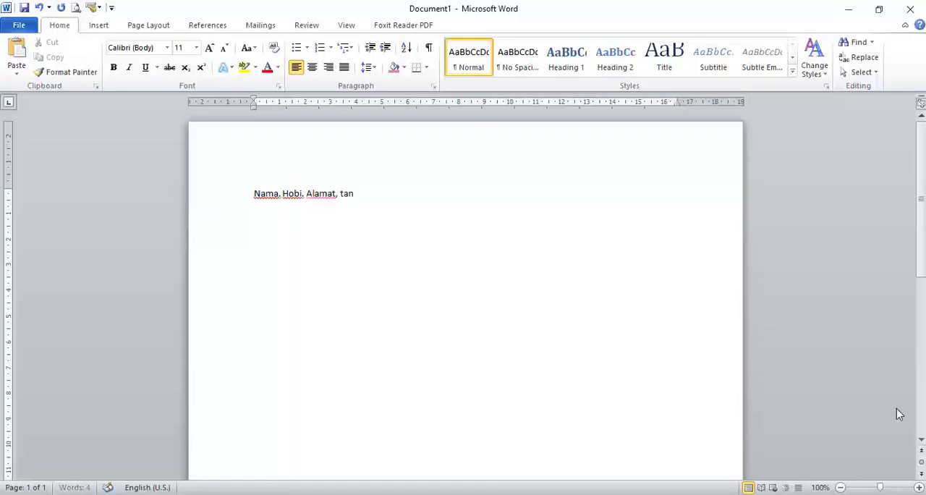
pyautogui.write('ggal lahir,')
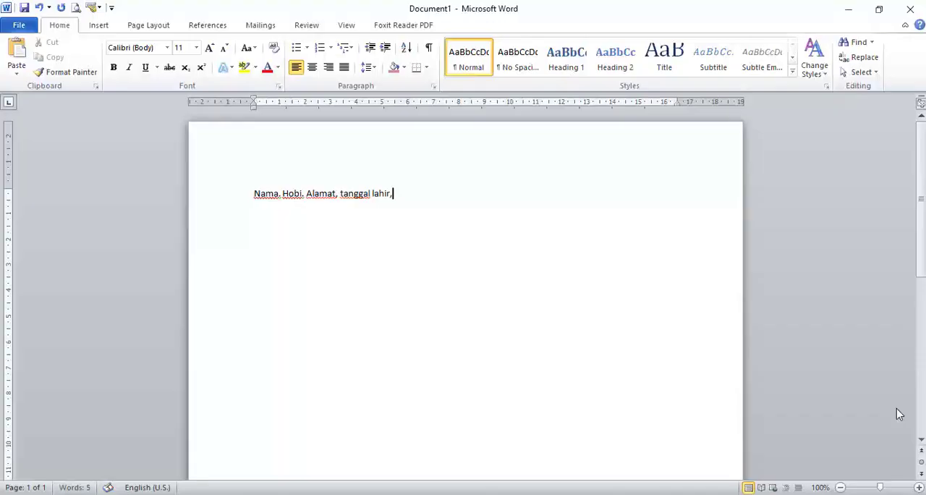
# Replace the comma after "tanggal lahir" with a period and add "motto" as the last field name.
pyautogui.press('BackSpace')
pyautogui.write('. cita-')
pyautogui.press('BackSpace')
pyautogui.press('BackSpace')
pyautogui.press('BackSpace')
pyautogui.write('motto')
pyautogui.moveTo(254, 195); pyautogui.dragTo(427, 201)
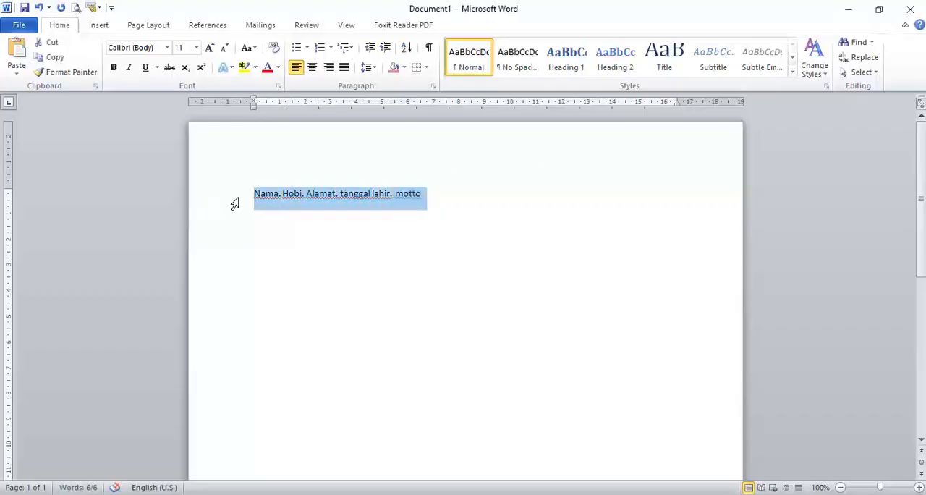
pyautogui.click(260, 228)
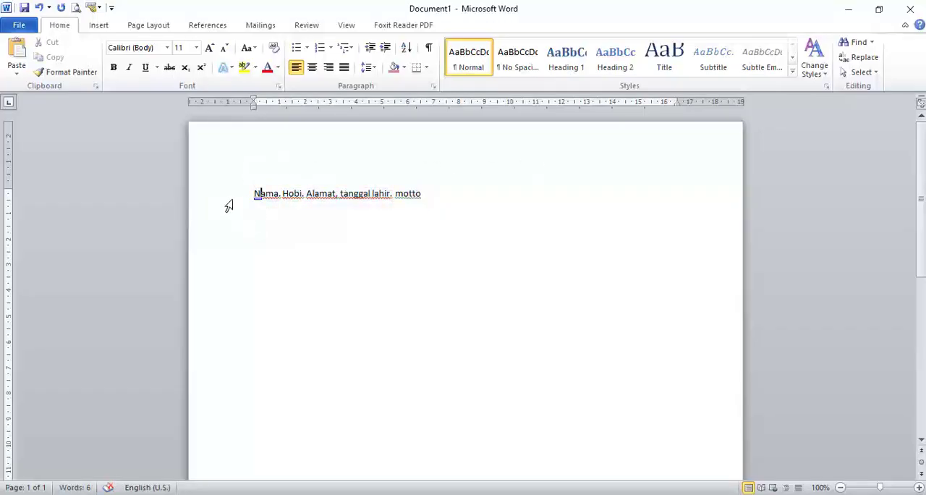
pyautogui.click(229, 204)
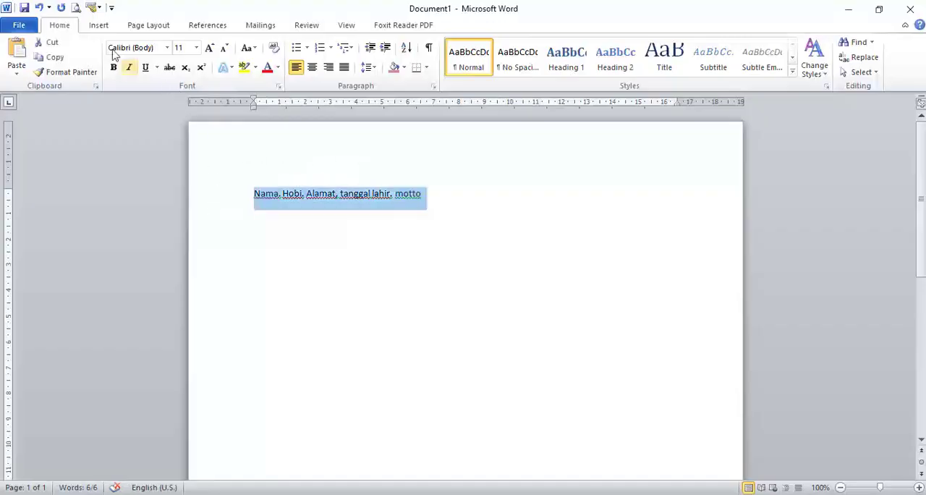
pyautogui.click(99, 28)
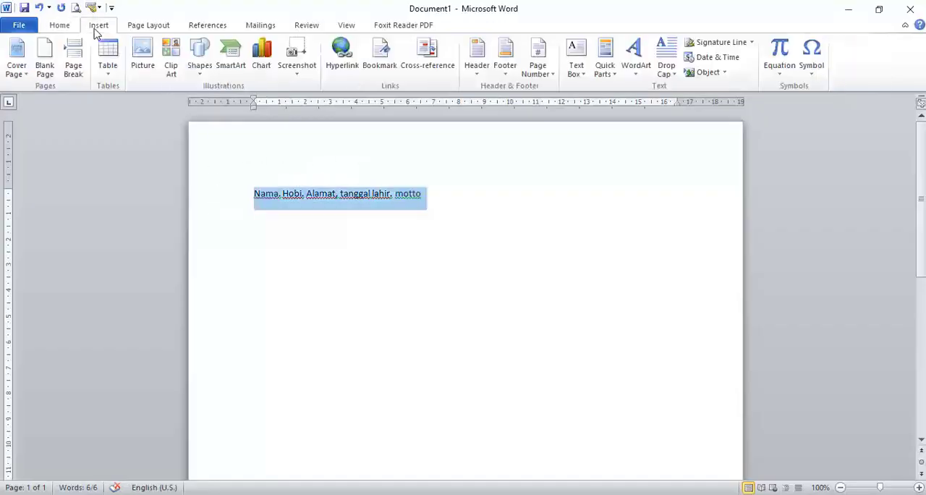
pyautogui.click(108, 72)
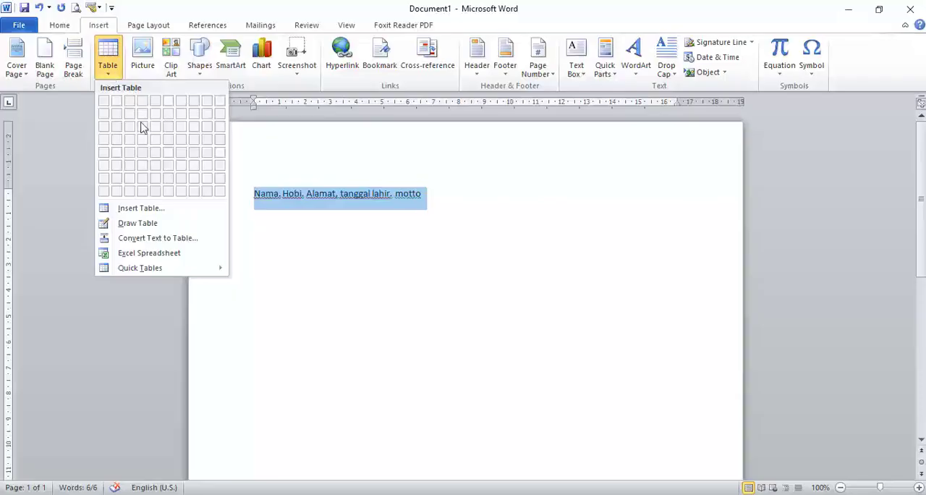
pyautogui.click(173, 243)
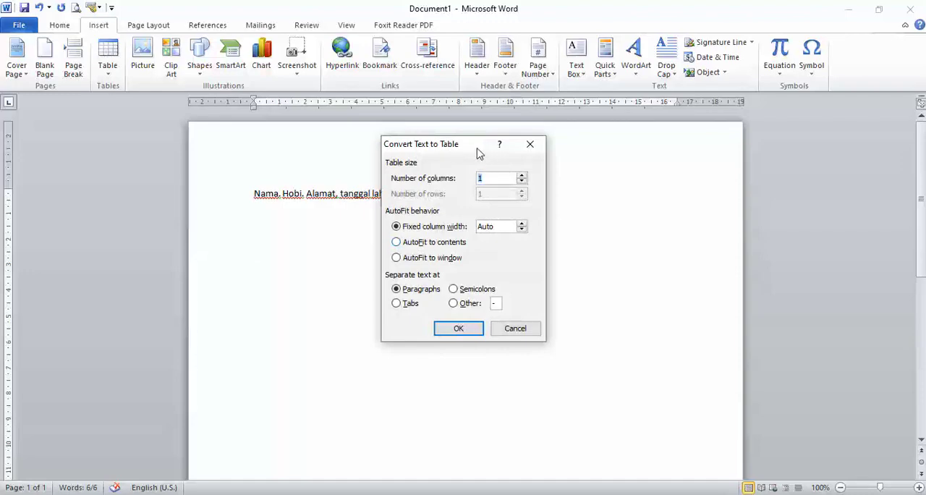
pyautogui.moveTo(475, 151); pyautogui.dragTo(538, 153)
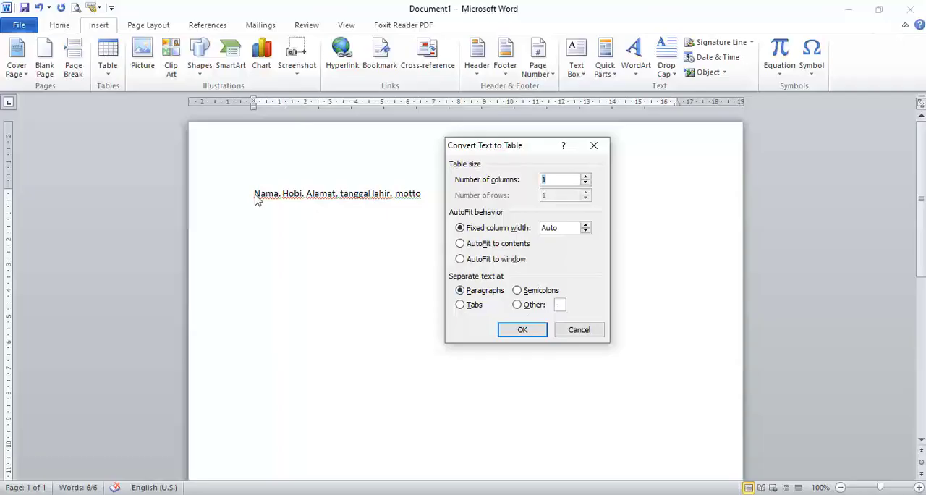
pyautogui.click(578, 330)
# Try to split the line into separate paragraphs after Nama, Hobi, Alamat and tanggal lahir, and restore it to one line.
pyautogui.click(329, 200)
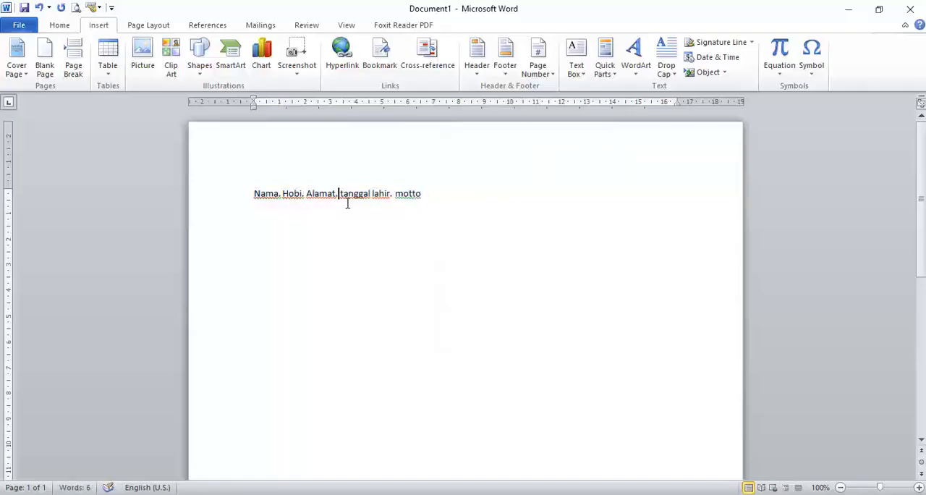
pyautogui.click(283, 195)
pyautogui.press('Return')
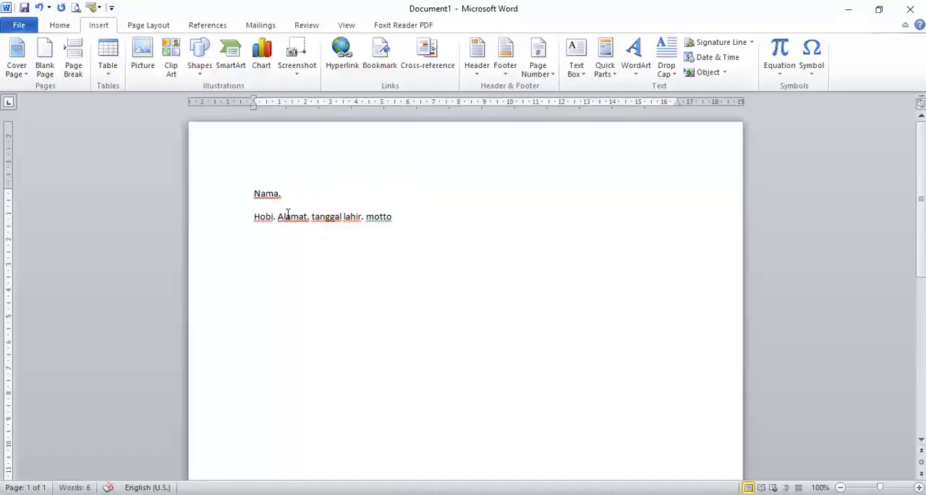
pyautogui.click(278, 217)
pyautogui.press('Return')
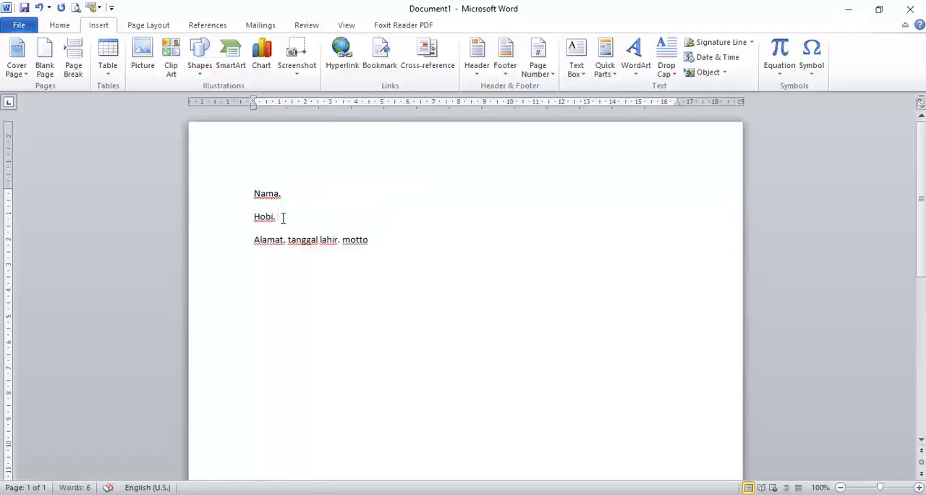
pyautogui.click(291, 242)
pyautogui.press('Return')
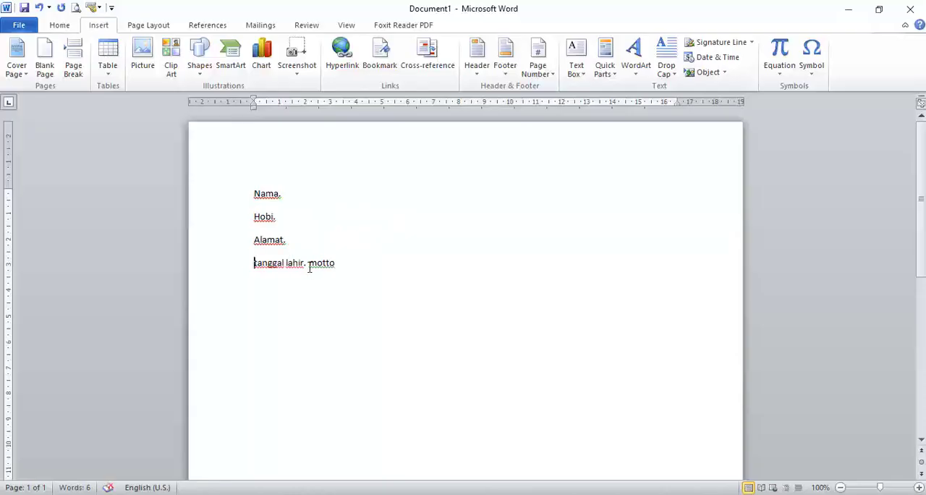
pyautogui.click(308, 264)
pyautogui.press('Return')
pyautogui.press('BackSpace')
pyautogui.press('BackSpace')
pyautogui.press('BackSpace')
pyautogui.press('BackSpace')
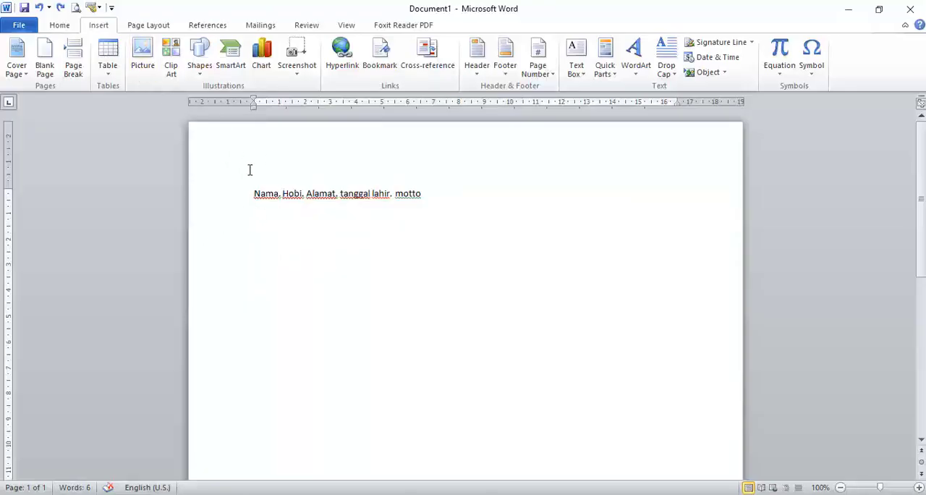
# Convert the line of field names into a five-column table, separating the text at periods, and undo the conversion.
pyautogui.click(228, 202)
pyautogui.click(108, 71)
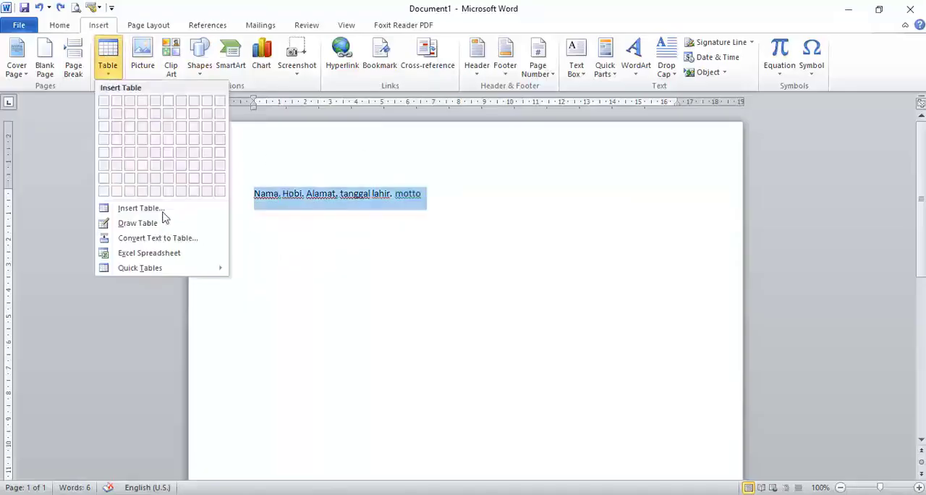
pyautogui.click(168, 238)
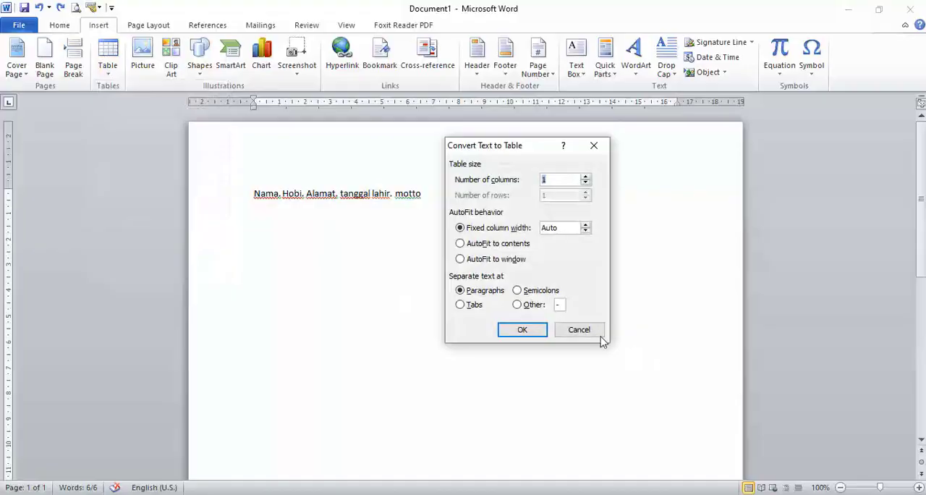
pyautogui.click(464, 308)
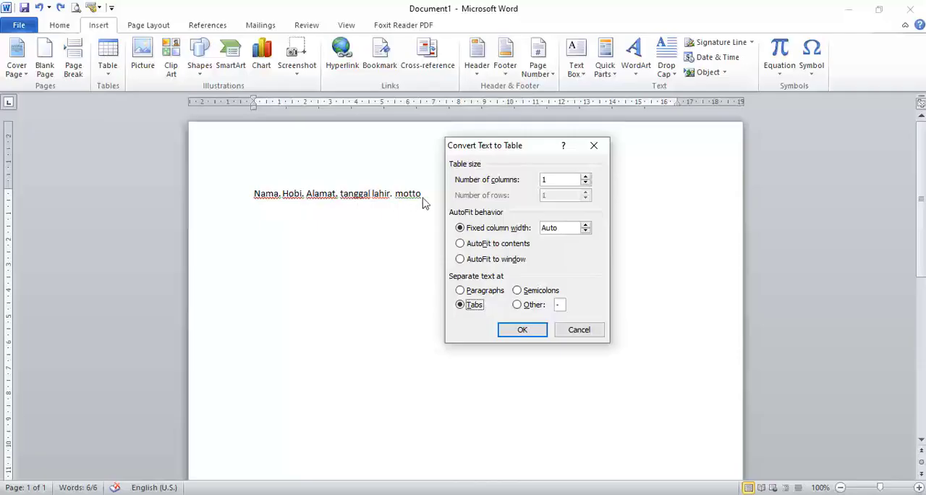
pyautogui.click(517, 291)
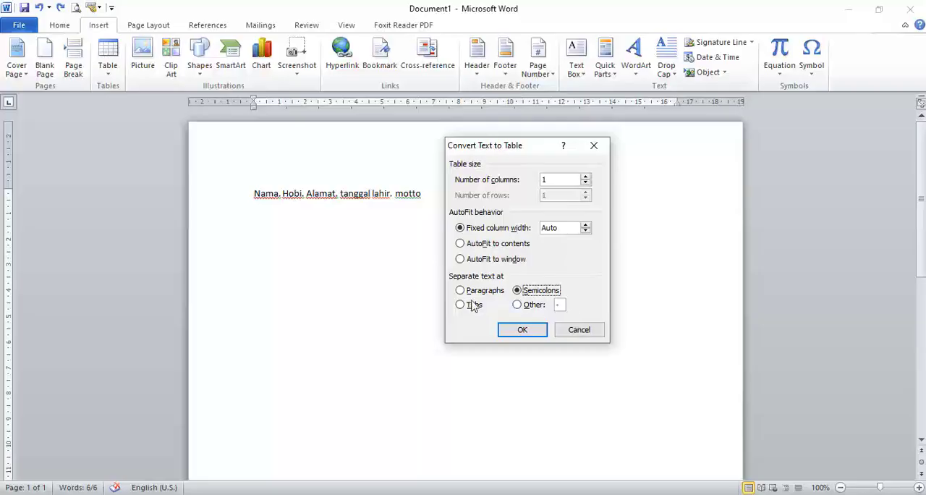
pyautogui.click(517, 305)
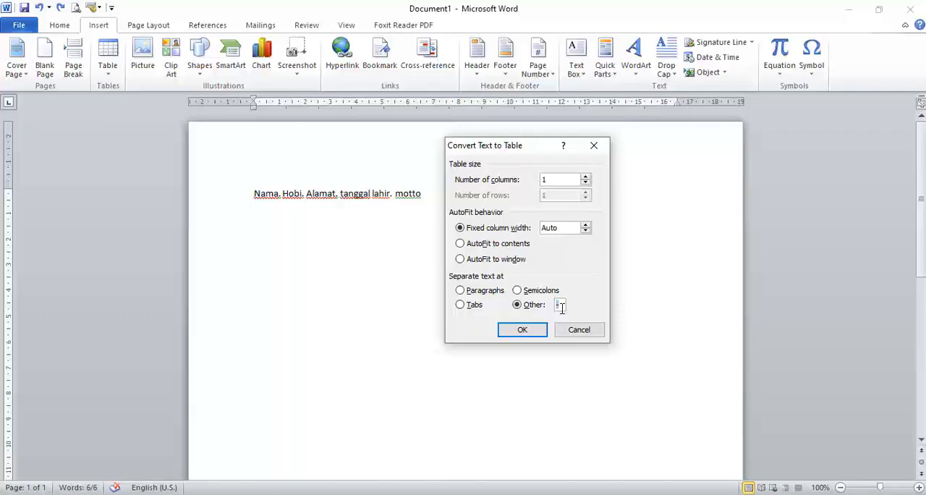
pyautogui.click(521, 330)
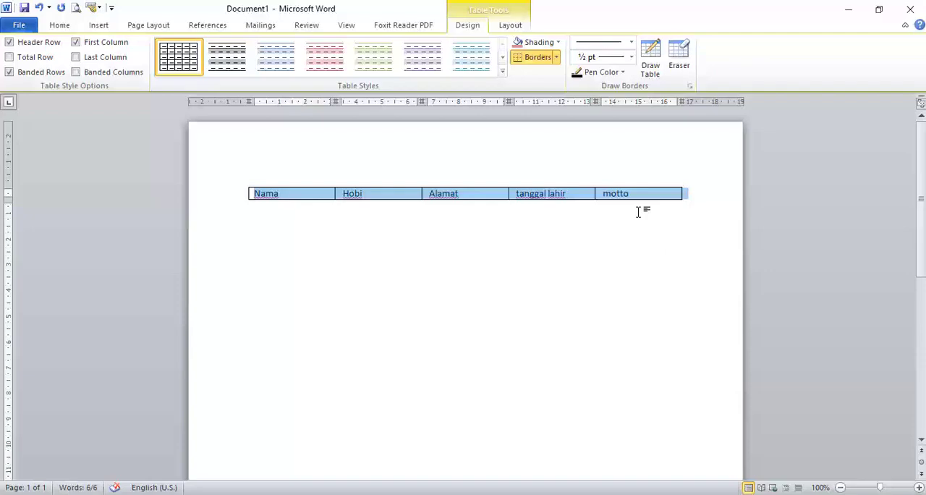
pyautogui.hotkey('ctrl', 'z')
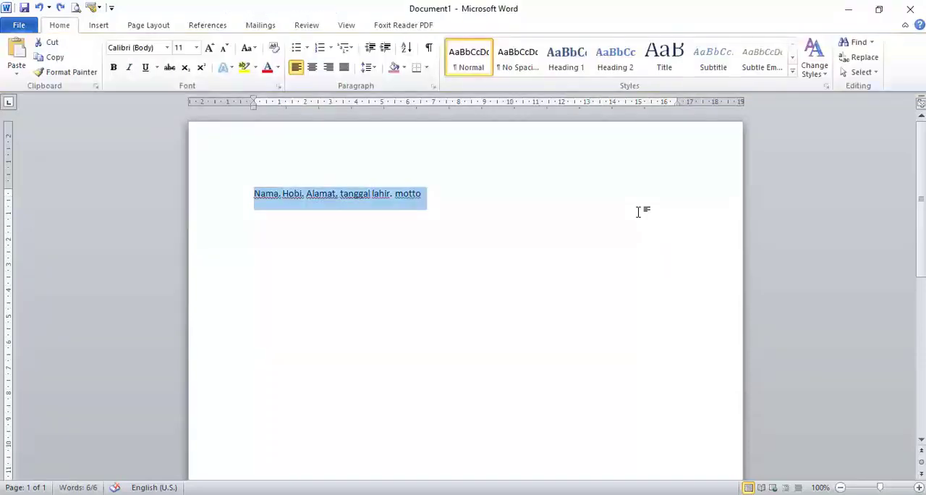
# Replace the periods between the field names with semicolons so the line reads "Nama; Hobi; Alamat; tanggal lahir; motto".
pyautogui.click(103, 30)
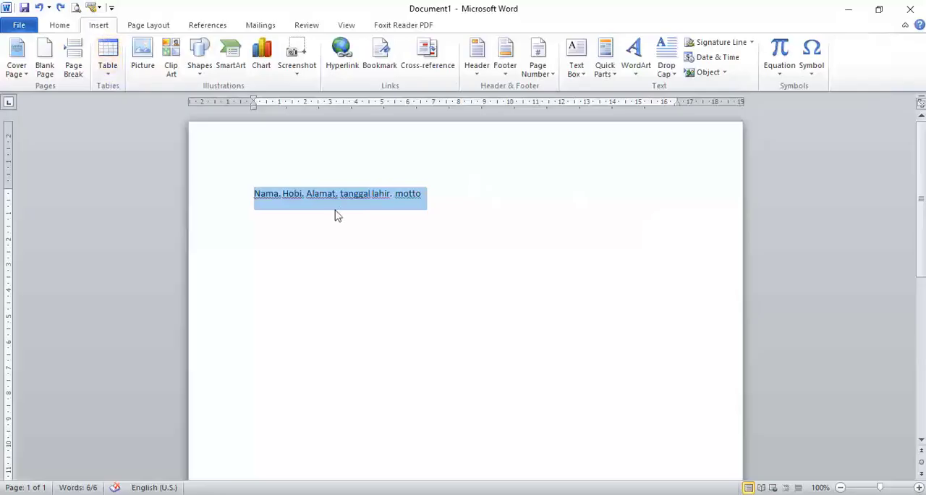
pyautogui.click(419, 201)
pyautogui.click(392, 198)
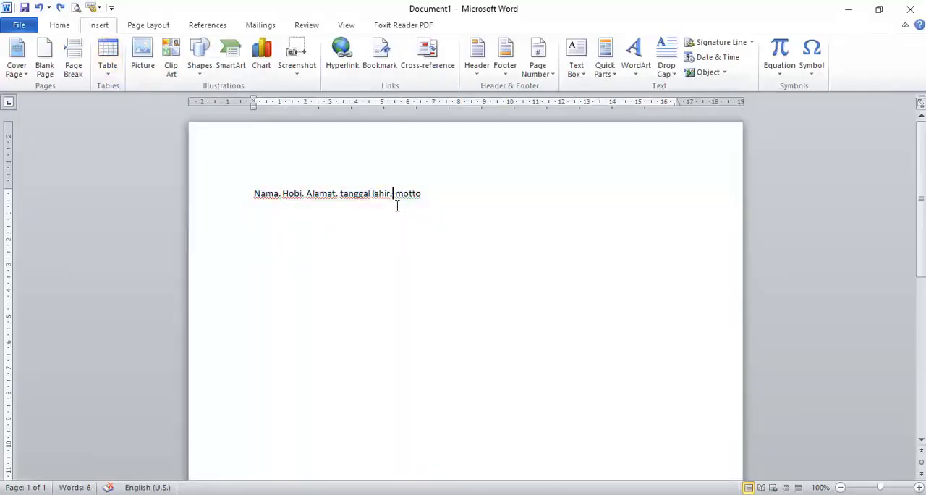
pyautogui.press('BackSpace')
pyautogui.write(';')
pyautogui.press('BackSpace')
pyautogui.write(';')
pyautogui.press('Left')
pyautogui.press('Left')
pyautogui.press('Left')
pyautogui.press('Left')
pyautogui.press('Left')
pyautogui.press('Left')
pyautogui.press('Left')
pyautogui.press('Left')
pyautogui.press('Left')
pyautogui.press('BackSpace')
pyautogui.write(';')
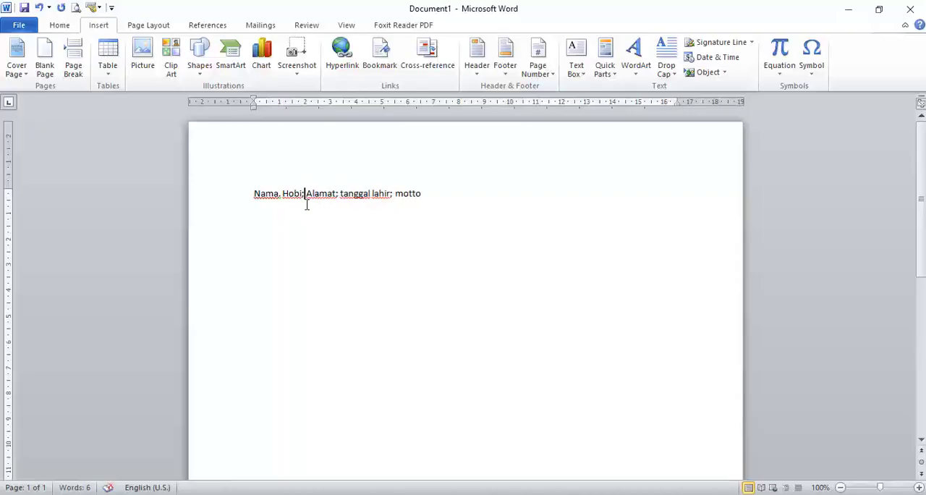
pyautogui.click(282, 193)
pyautogui.press('BackSpace')
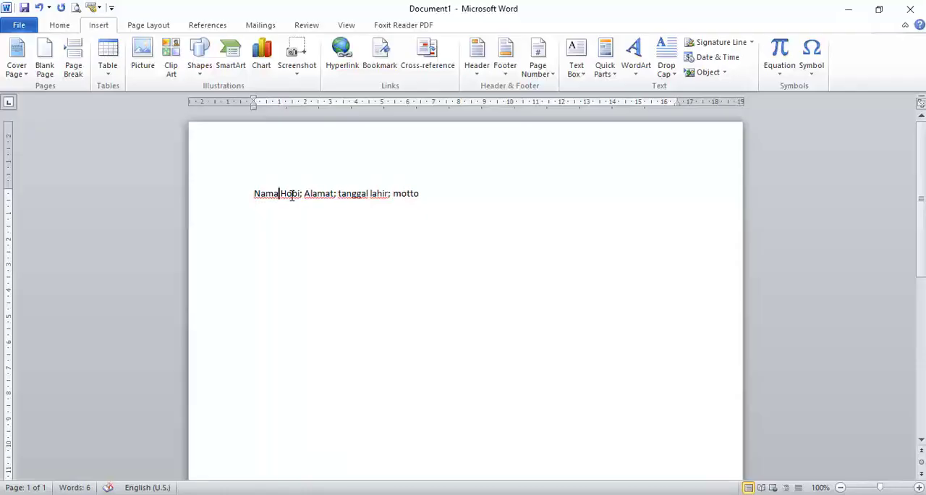
pyautogui.write(';')
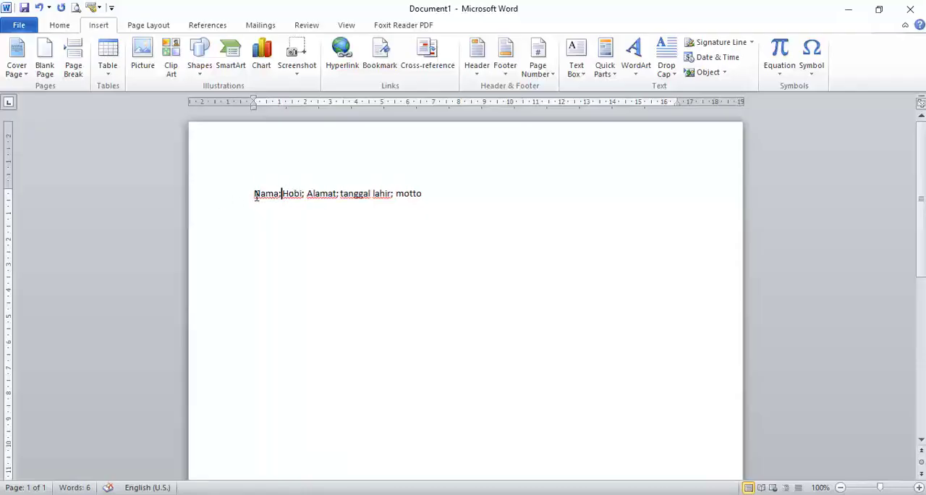
# Convert the line into a five-column table, separating the text at semicolons, and undo the conversion.
pyautogui.click(239, 196)
pyautogui.click(113, 81)
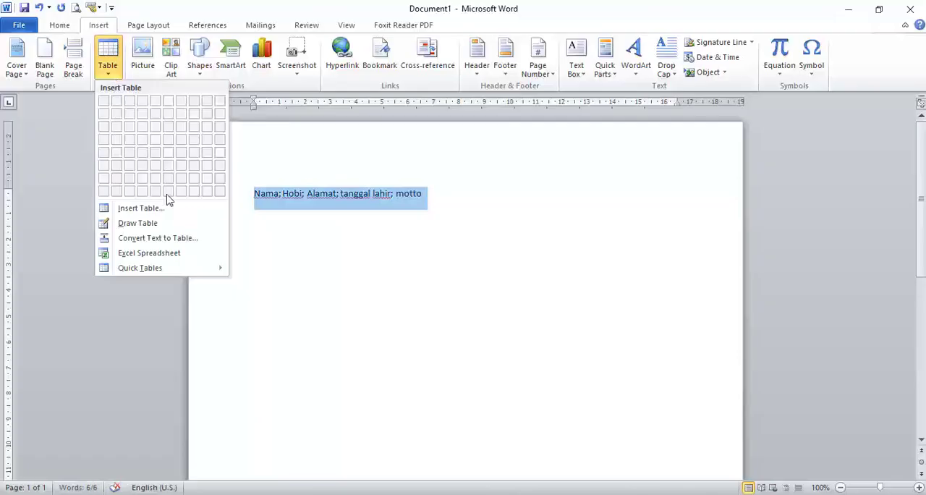
pyautogui.click(186, 239)
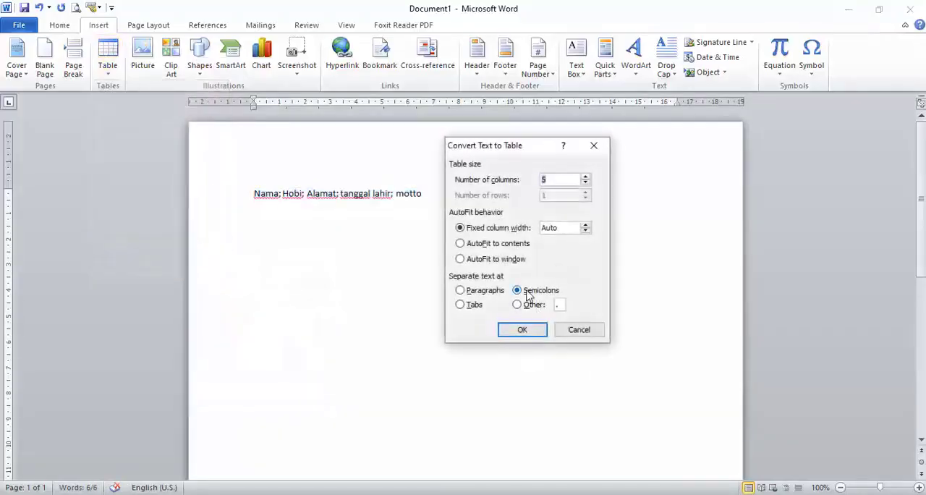
pyautogui.click(524, 330)
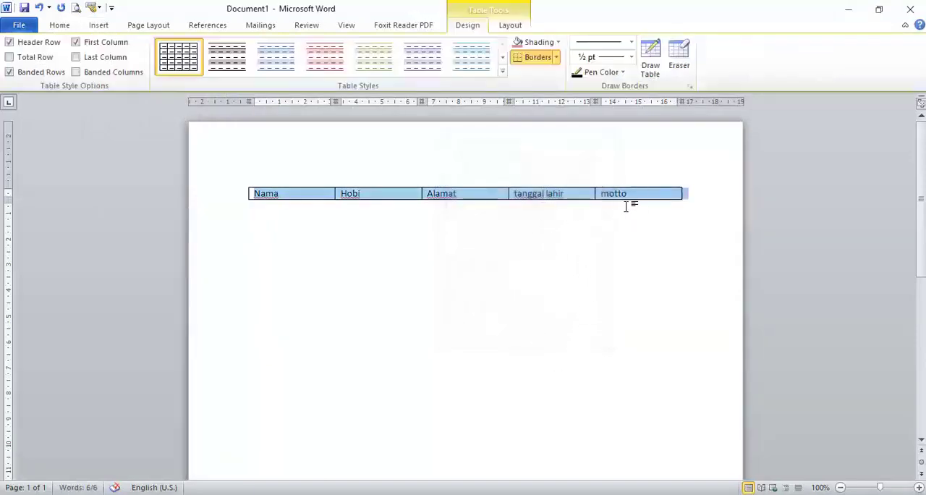
pyautogui.hotkey('ctrl', 'z')
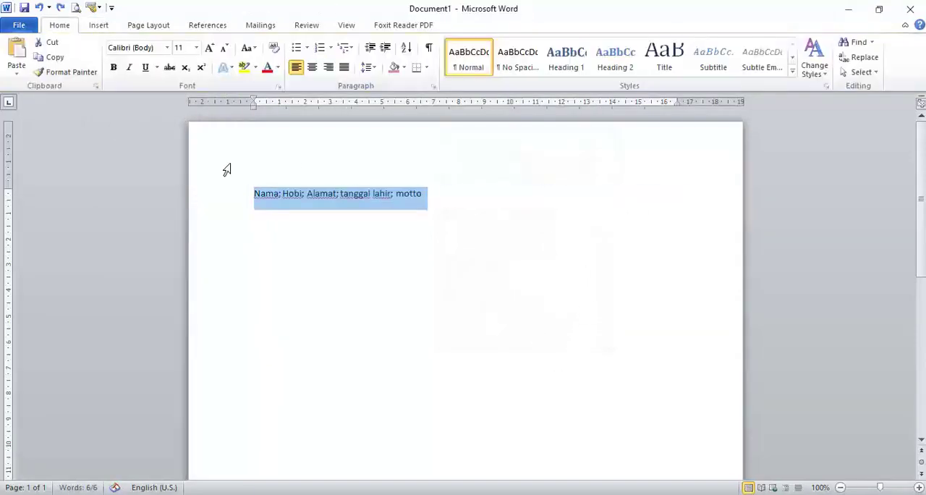
# Replace the semicolons after Nama and Hobi with paragraph breaks.
pyautogui.click(279, 194)
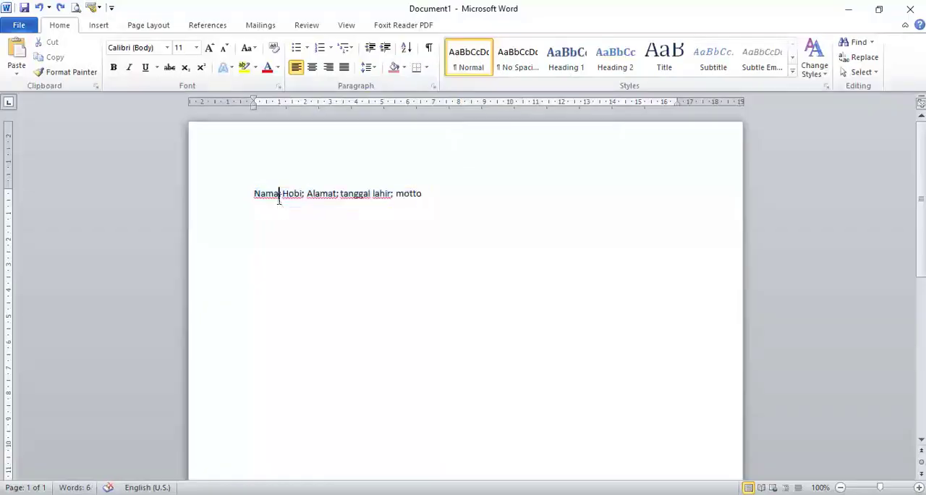
pyautogui.doubleClick(280, 195)
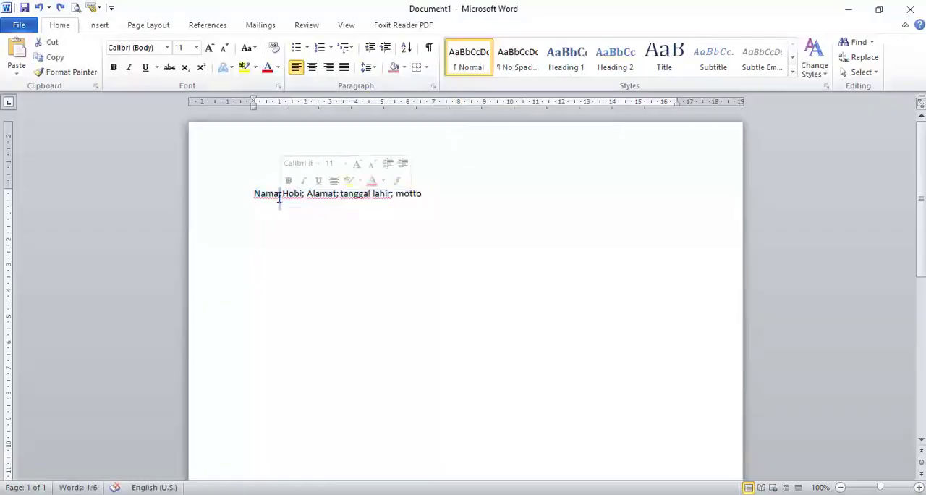
pyautogui.press('Return')
pyautogui.click(277, 217)
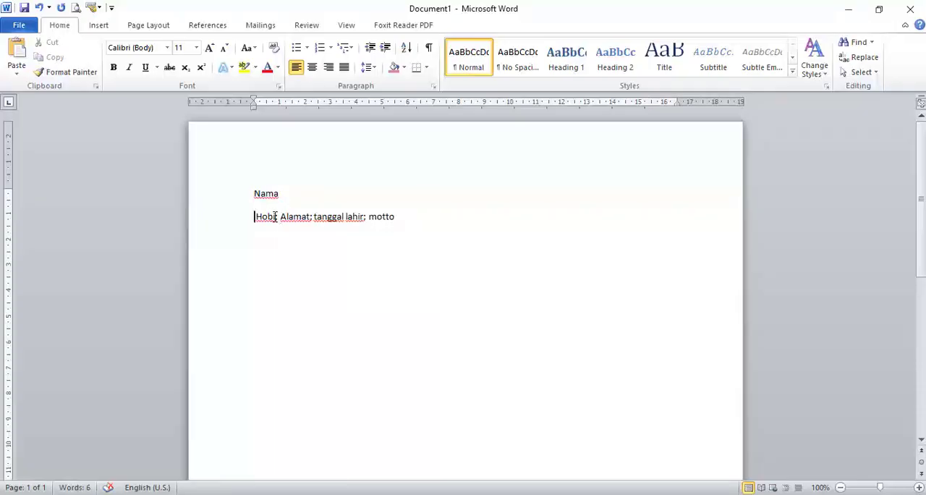
pyautogui.doubleClick(275, 216)
pyautogui.click(277, 216)
pyautogui.press('BackSpace')
pyautogui.press('Return')
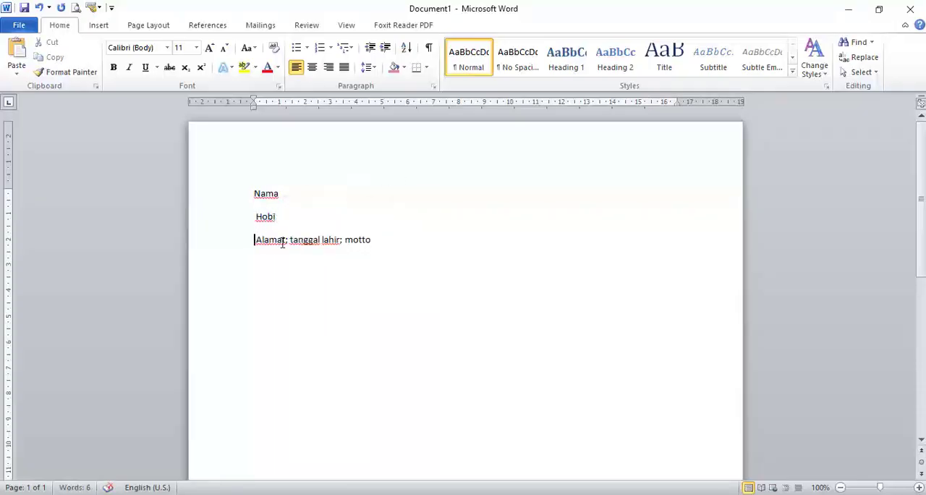
# Replace the semicolons after Alamat and tanggal lahir with paragraph breaks so each remaining field name has its own line.
pyautogui.click(282, 241)
pyautogui.press('Delete')
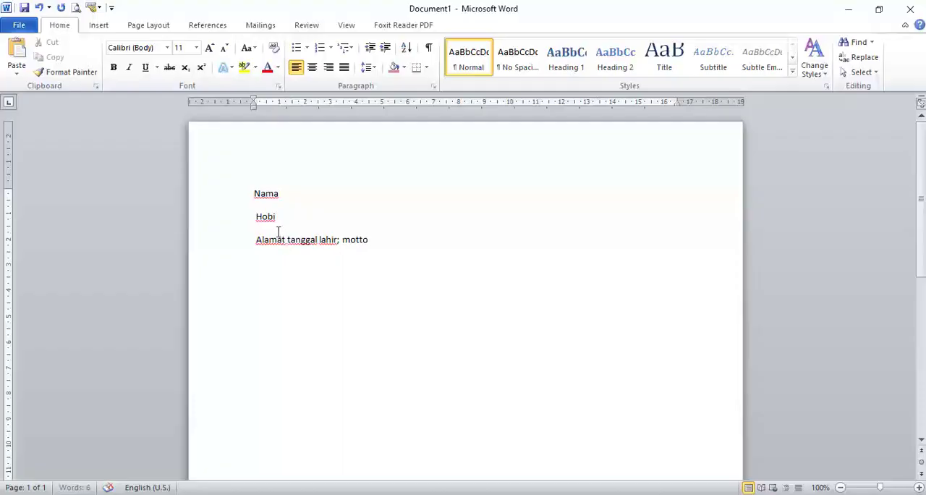
pyautogui.press('Return')
pyautogui.press('Delete')
pyautogui.click(308, 264)
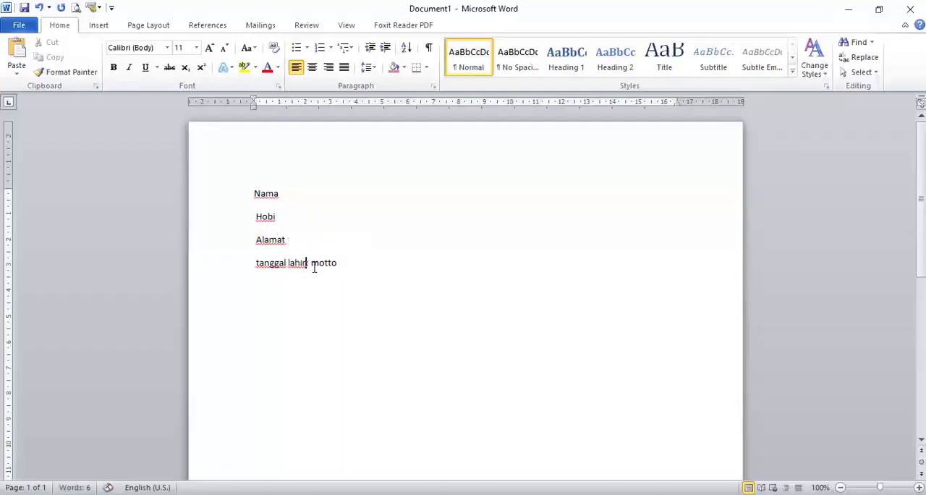
pyautogui.press('Delete')
pyautogui.press('Return')
pyautogui.press('Delete')
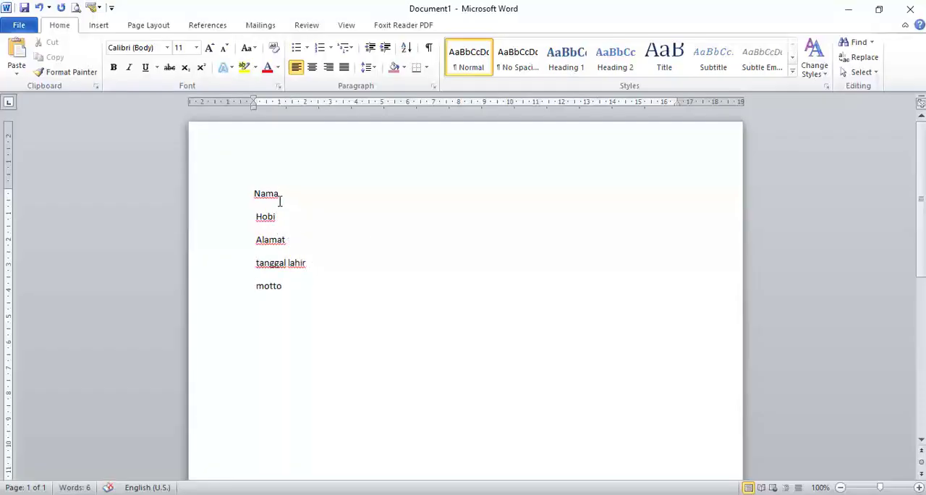
# Convert the five field-name paragraphs into a one-column table, separating the text at paragraphs.
pyautogui.moveTo(254, 193); pyautogui.dragTo(291, 275)
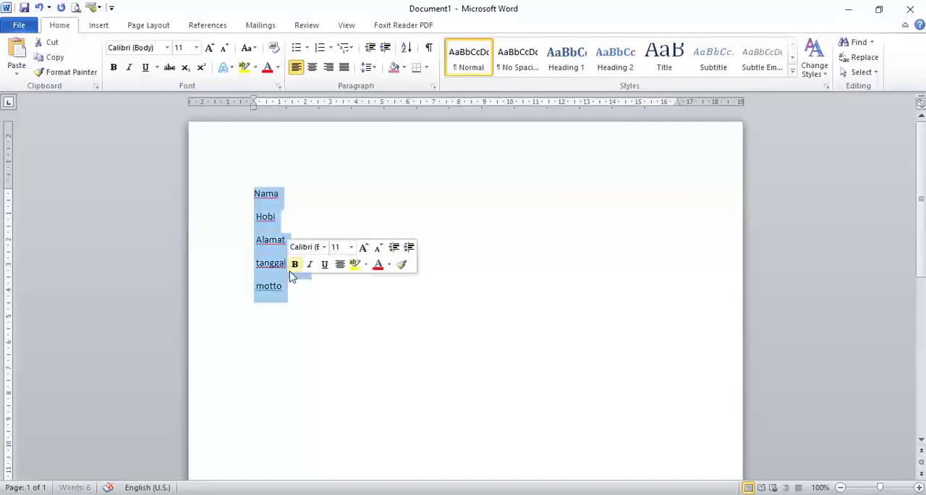
pyautogui.click(98, 25)
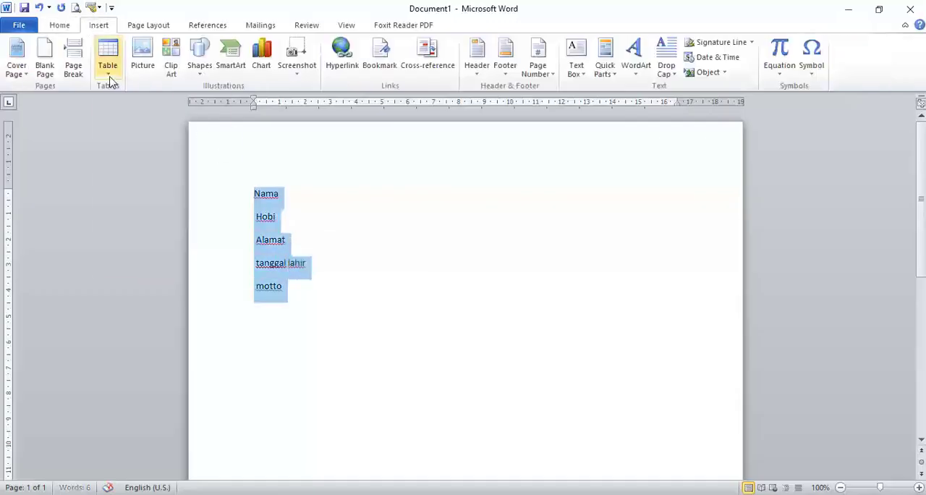
pyautogui.click(108, 70)
pyautogui.click(172, 239)
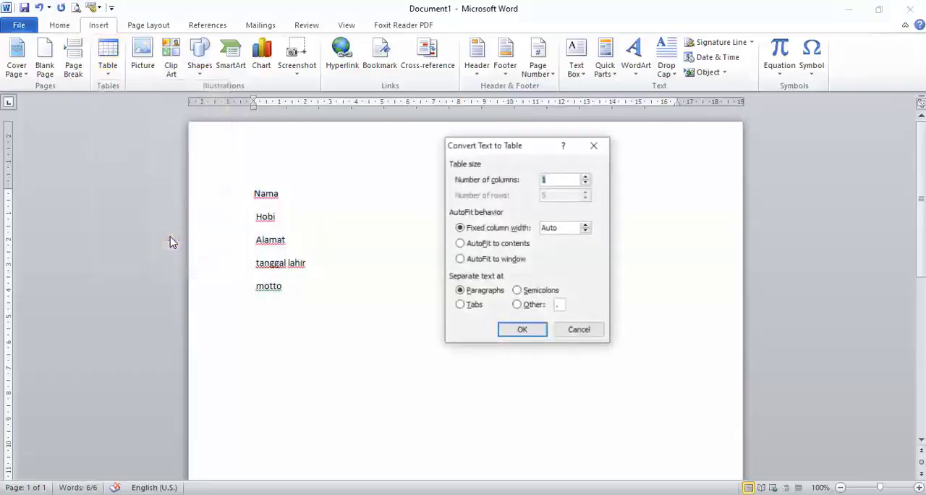
pyautogui.click(532, 334)
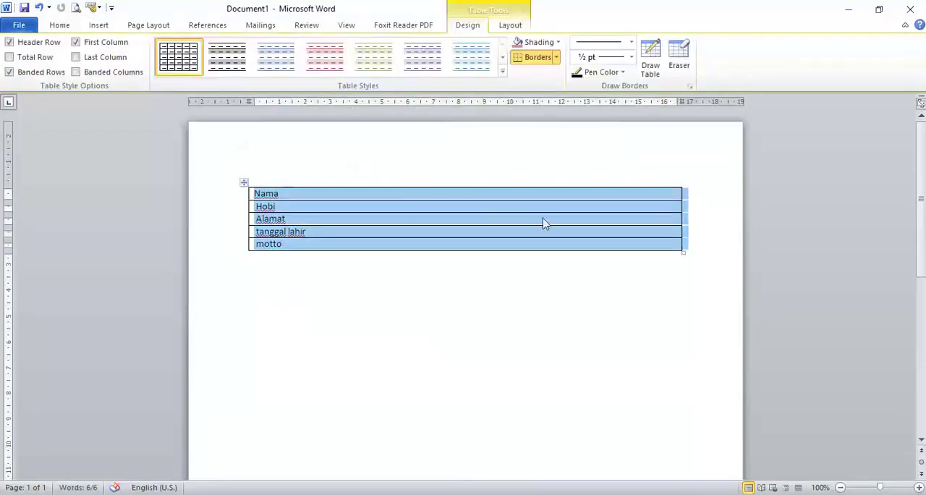
# Try inserting a column to the left of the field-name column twice, undoing the insertion each time.
pyautogui.rightClick(627, 195)
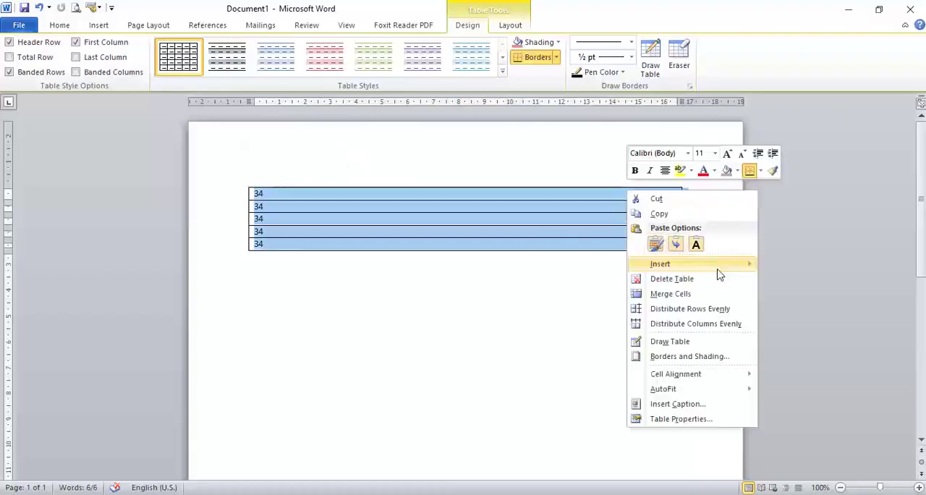
pyautogui.moveTo(706, 263)
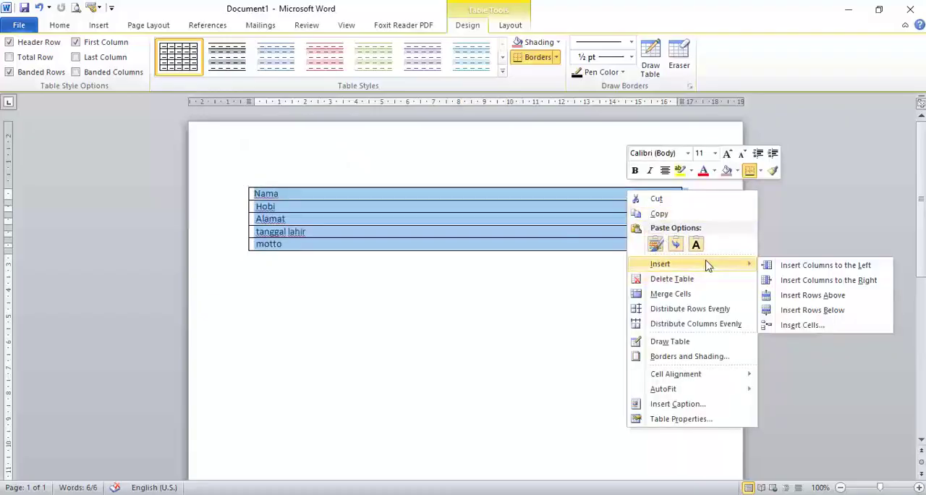
pyautogui.click(804, 268)
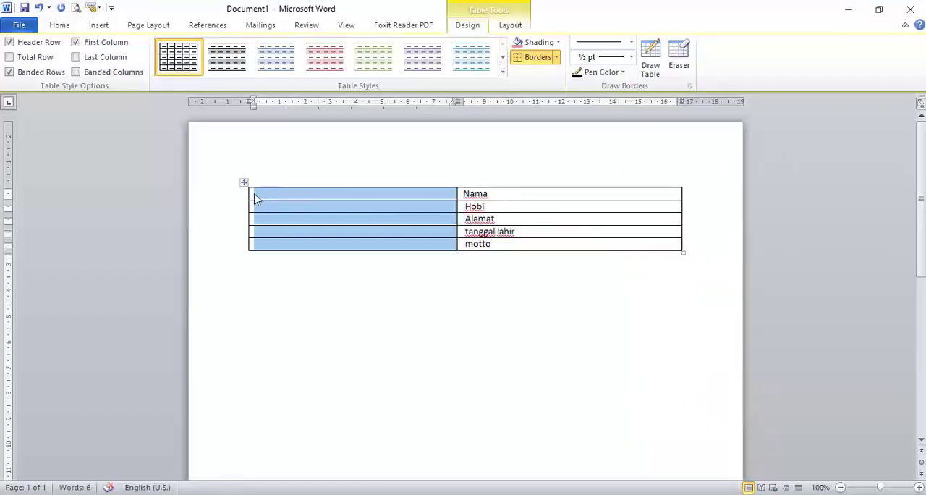
pyautogui.hotkey('ctrl', 'z')
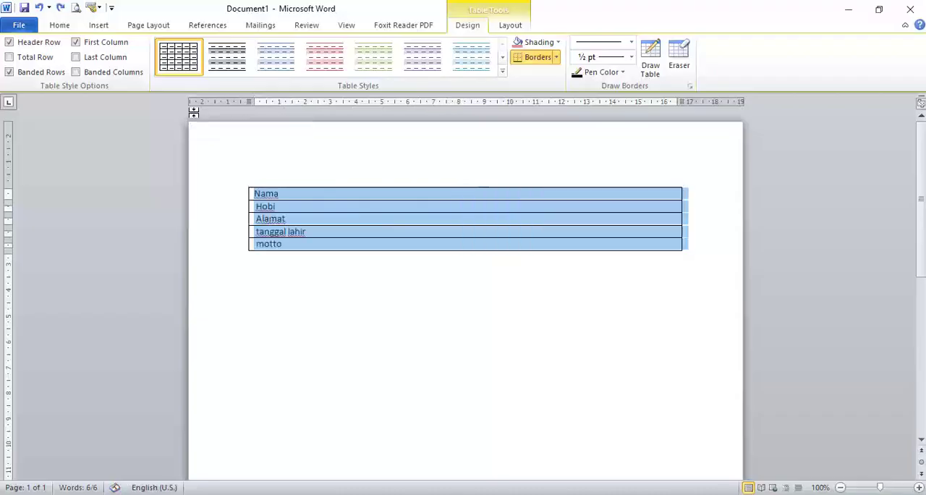
pyautogui.rightClick(671, 204)
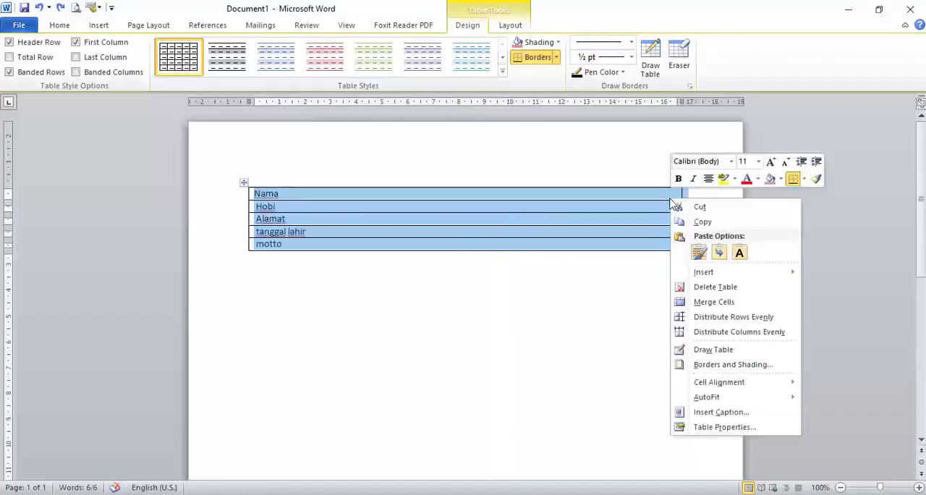
pyautogui.moveTo(749, 277)
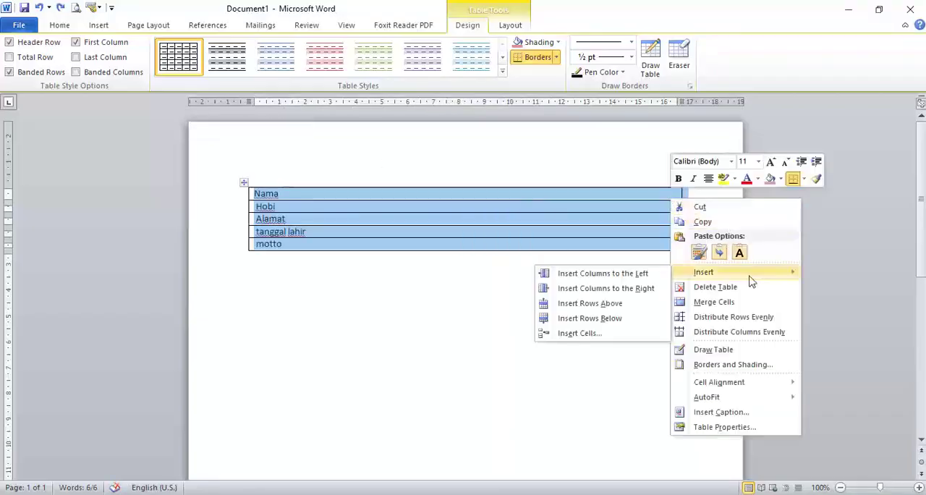
pyautogui.click(644, 273)
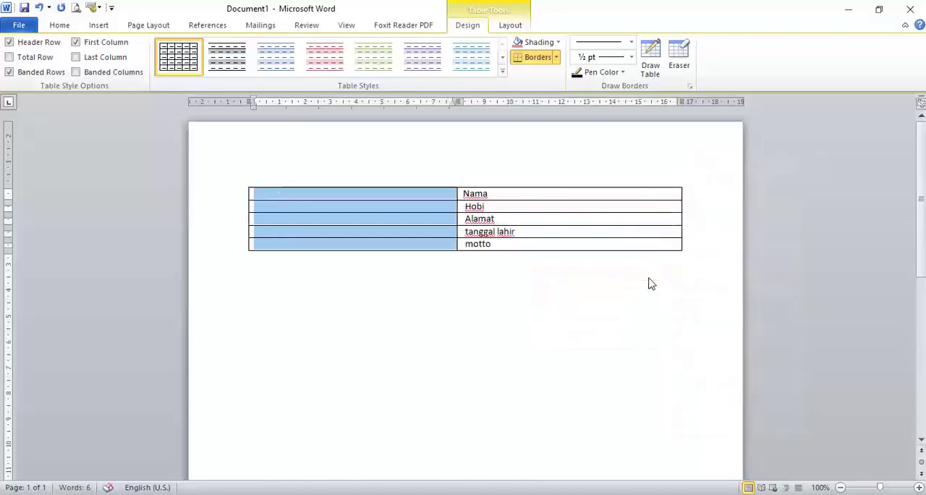
pyautogui.hotkey('ctrl', 'z')
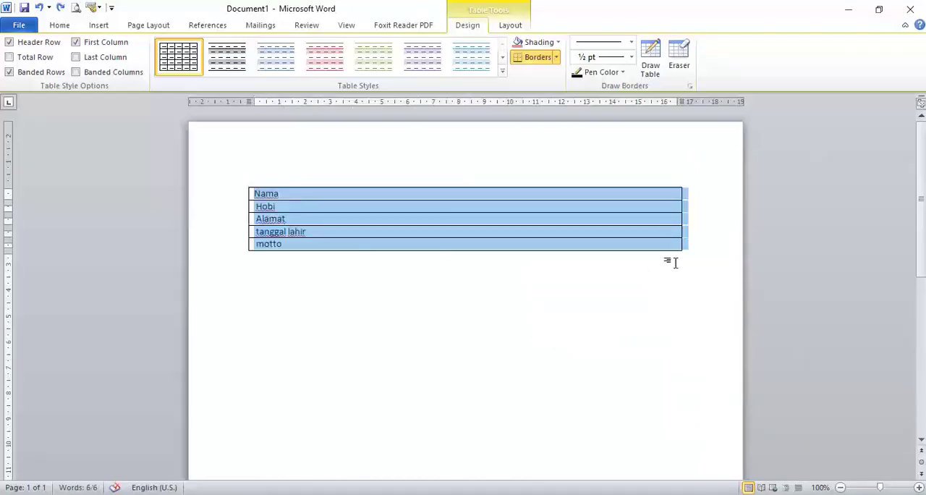
# Insert two empty columns to the right of the field-name column, one after the other.
pyautogui.rightClick(666, 200)
pyautogui.moveTo(700, 269)
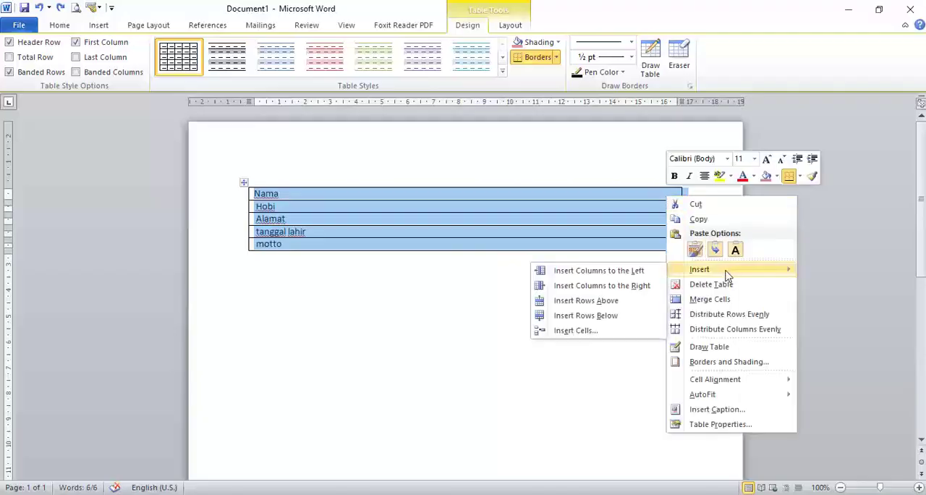
pyautogui.click(646, 286)
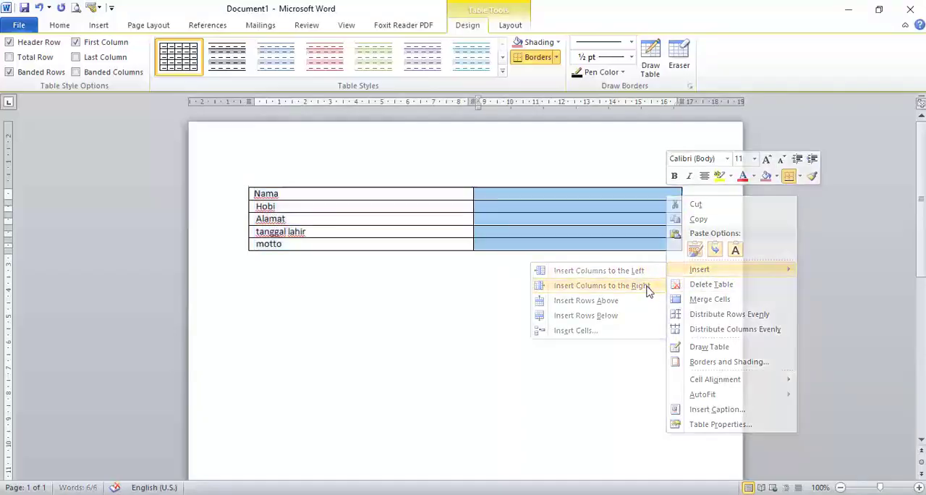
pyautogui.rightClick(559, 202)
pyautogui.moveTo(621, 270)
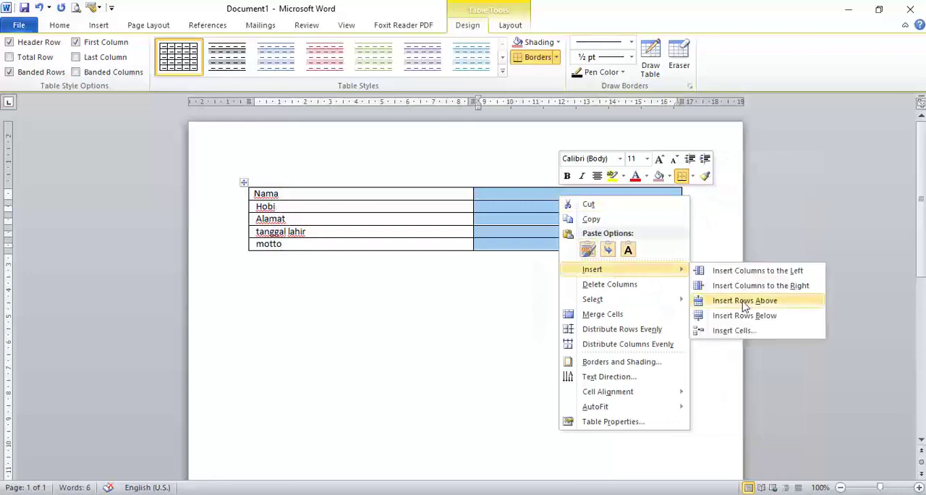
pyautogui.click(752, 285)
# Insert two more columns at once to the right of the two empty columns.
pyautogui.click(501, 199)
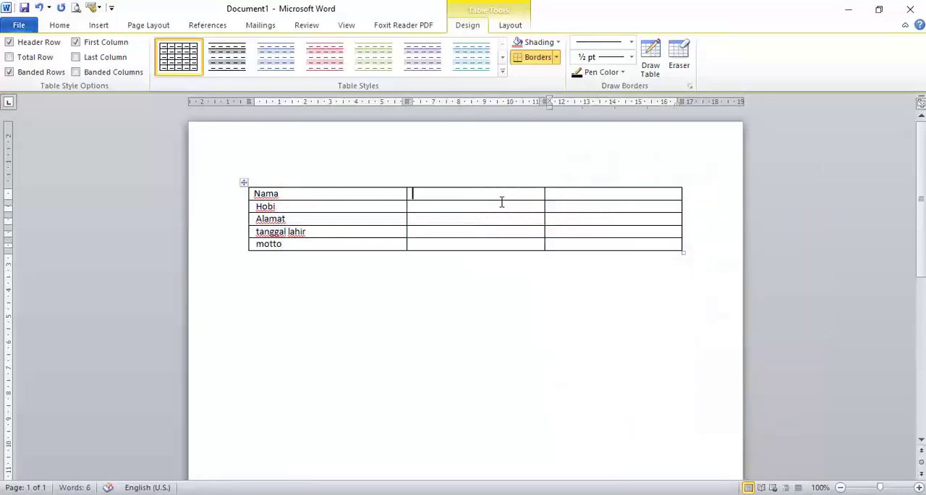
pyautogui.moveTo(501, 201); pyautogui.dragTo(620, 239)
pyautogui.rightClick(620, 241)
pyautogui.moveTo(737, 321)
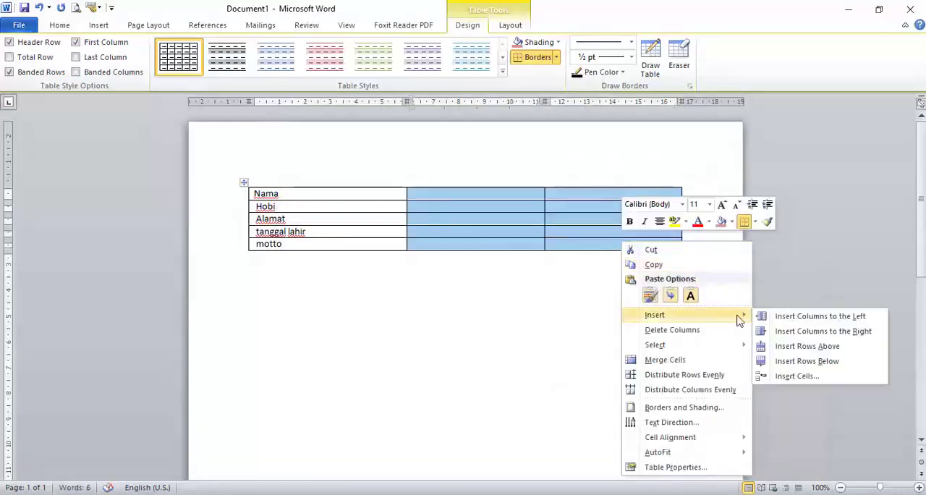
pyautogui.click(785, 331)
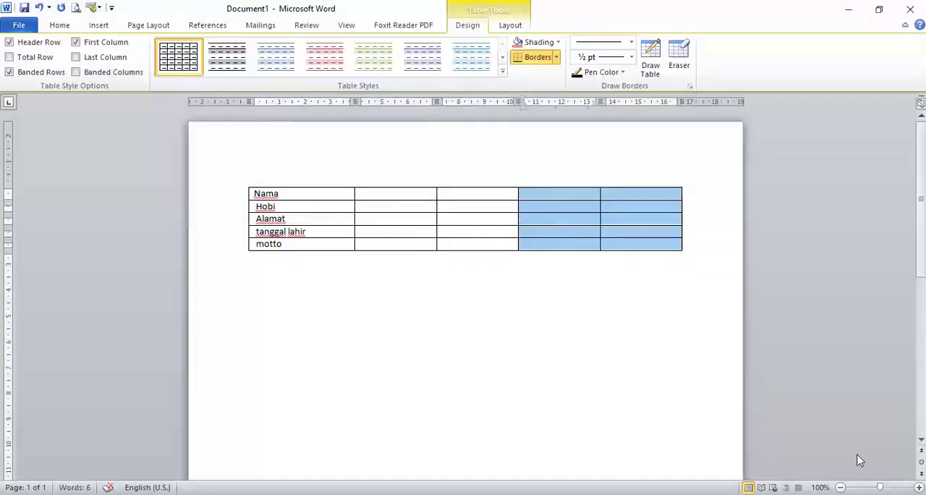
# Undo the column insertions, the table conversion and the paragraph breaks between the field names.
pyautogui.hotkey('ctrl', 'z')
pyautogui.hotkey('ctrl', 'z')
pyautogui.hotkey('ctrl', 'z')
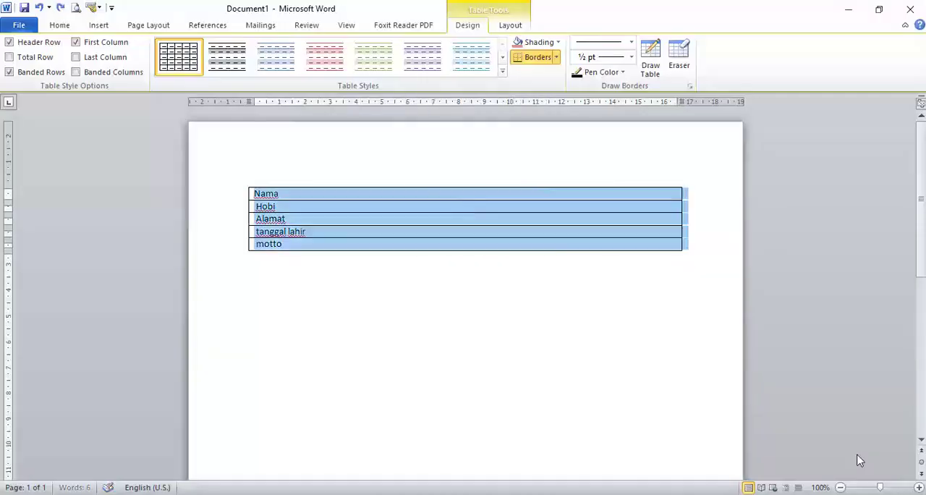
pyautogui.hotkey('ctrl', 'z')
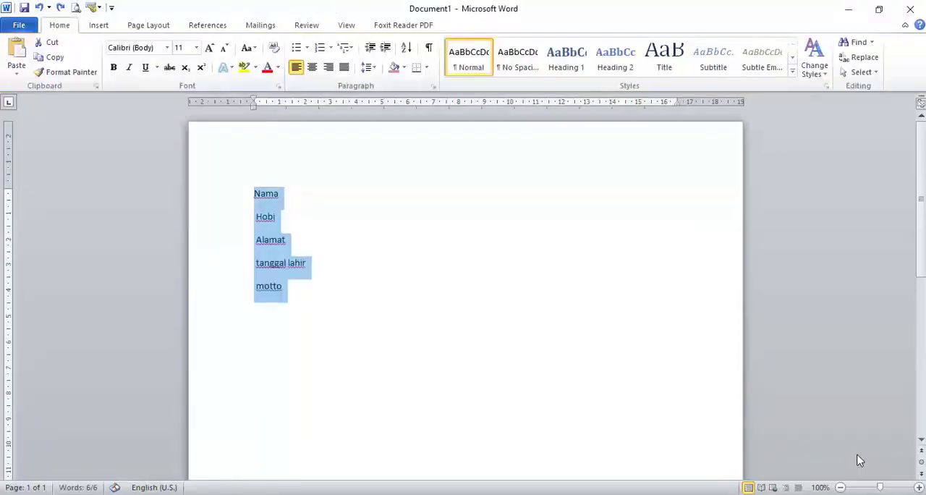
pyautogui.hotkey('ctrl', 'z')
pyautogui.hotkey('ctrl', 'z')
pyautogui.hotkey('ctrl', 'z')
pyautogui.hotkey('ctrl', 'z')
pyautogui.hotkey('ctrl', 'z')
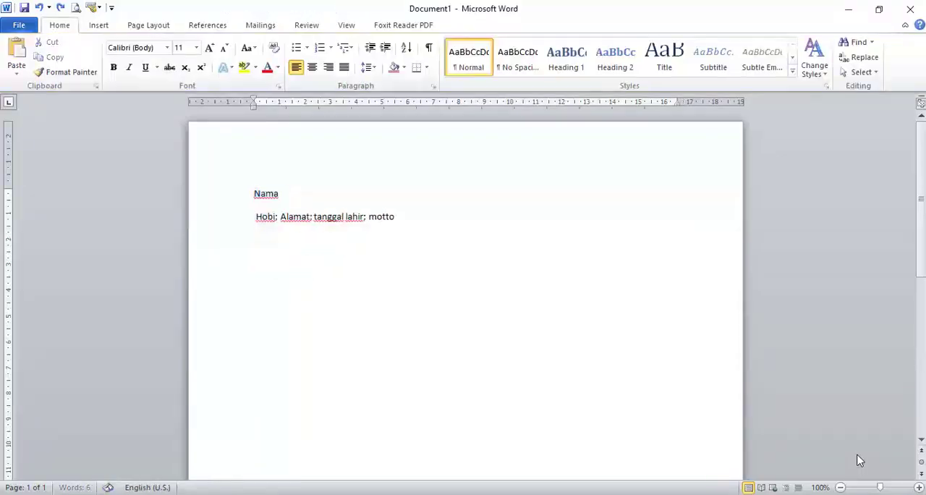
# Convert the line of field names into a one-row, five-column table.
pyautogui.click(540, 331)
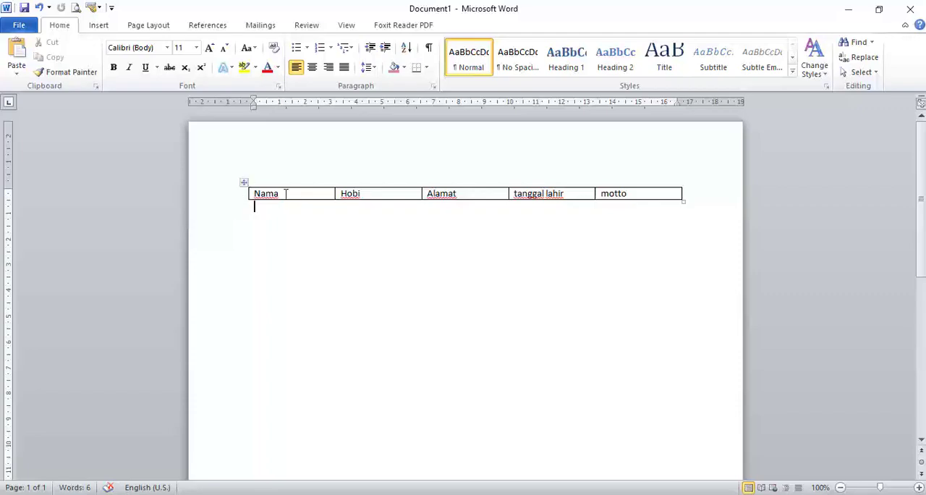
pyautogui.click(242, 185)
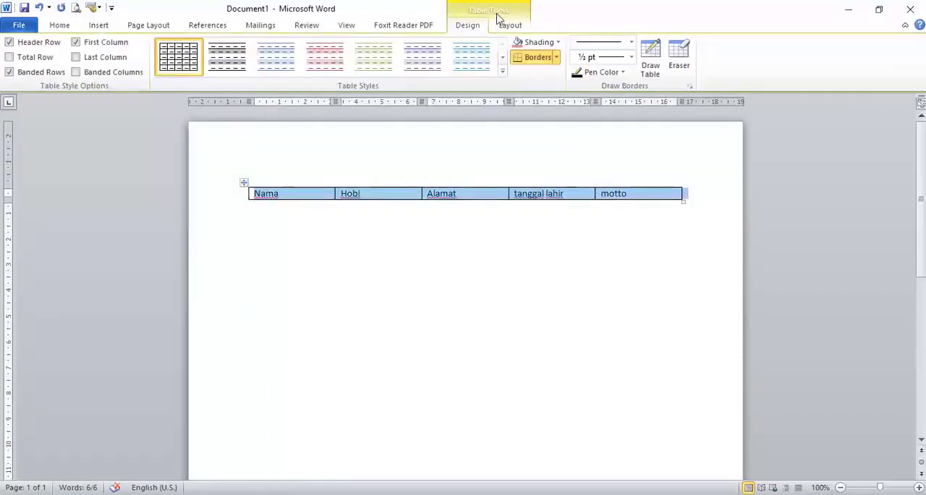
pyautogui.click(421, 247)
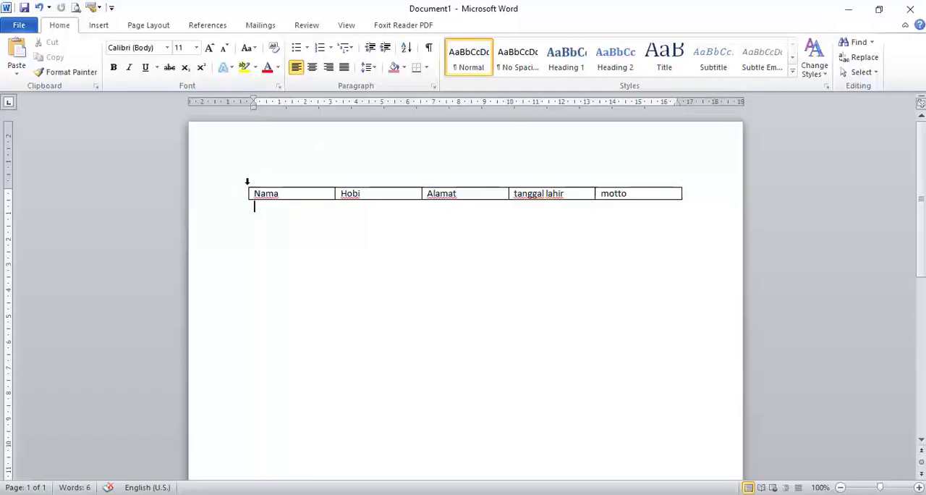
# Convert the whole five-column table to text separated by periods, and undo the conversion.
pyautogui.click(281, 195)
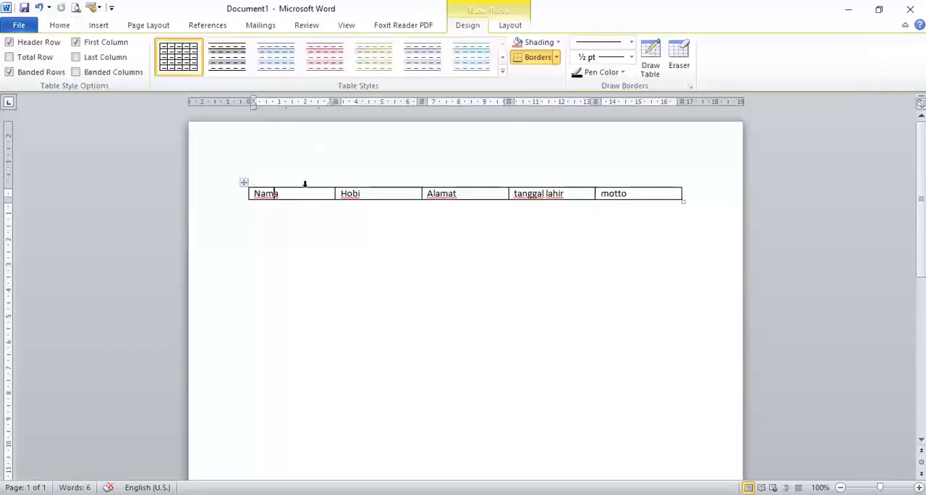
pyautogui.click(245, 181)
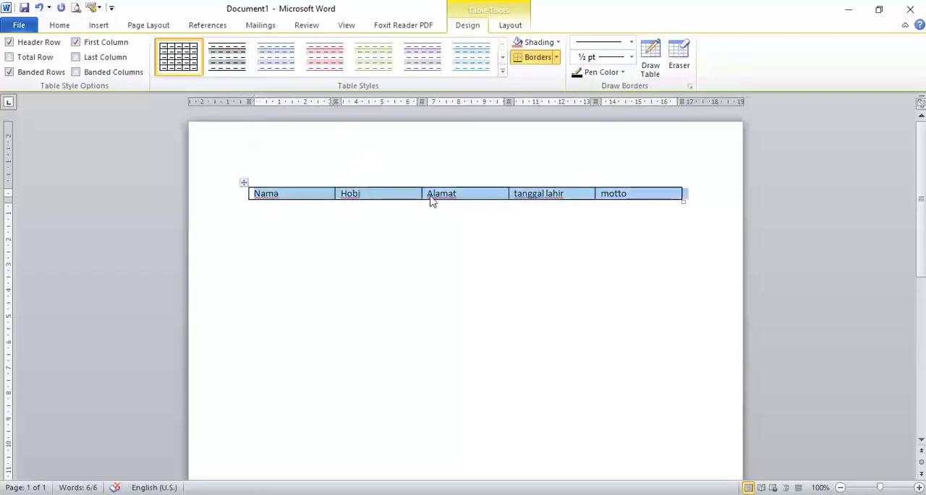
pyautogui.click(511, 26)
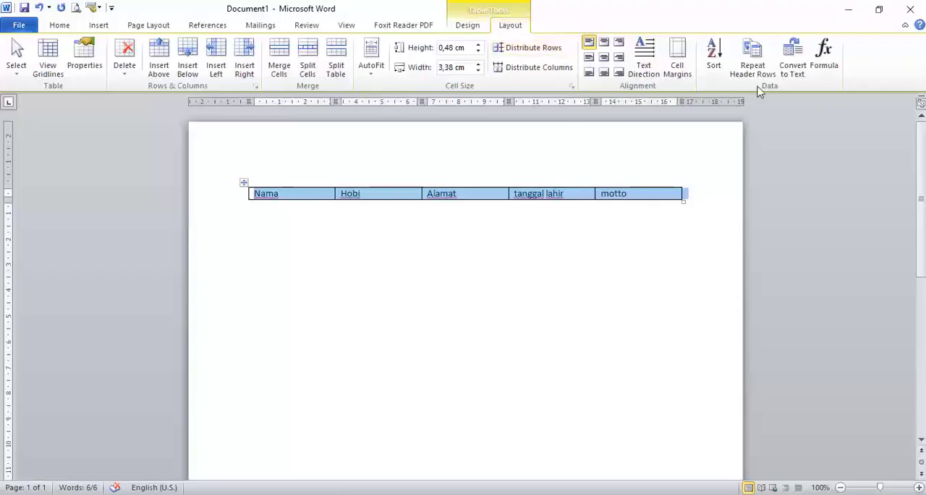
pyautogui.click(792, 69)
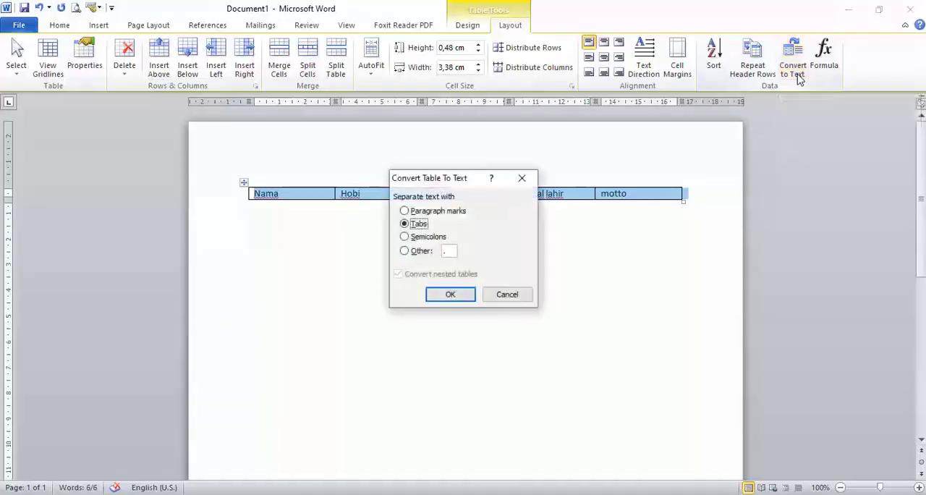
pyautogui.moveTo(471, 181); pyautogui.dragTo(653, 181)
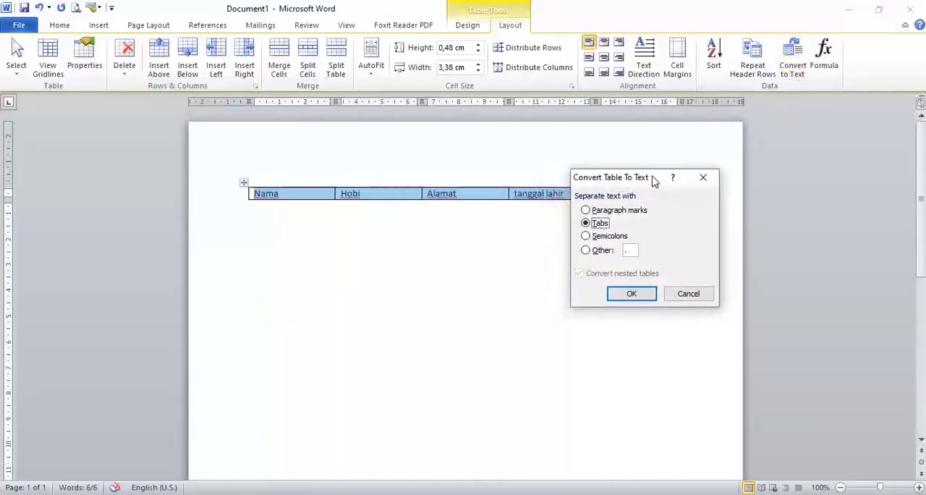
pyautogui.click(587, 250)
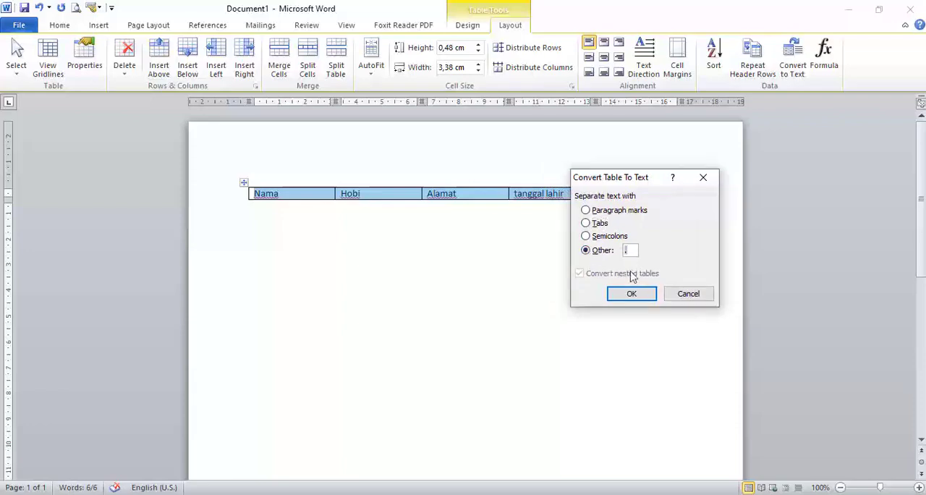
pyautogui.click(631, 293)
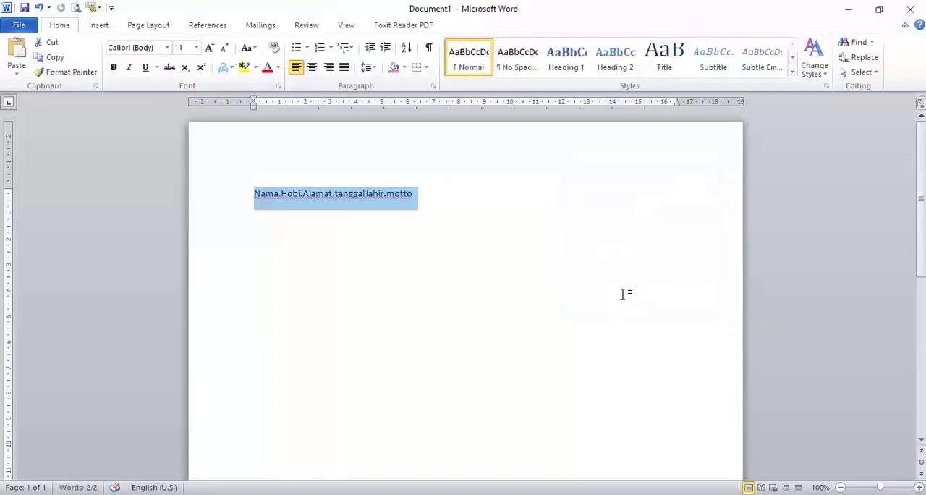
pyautogui.hotkey('ctrl', 'z')
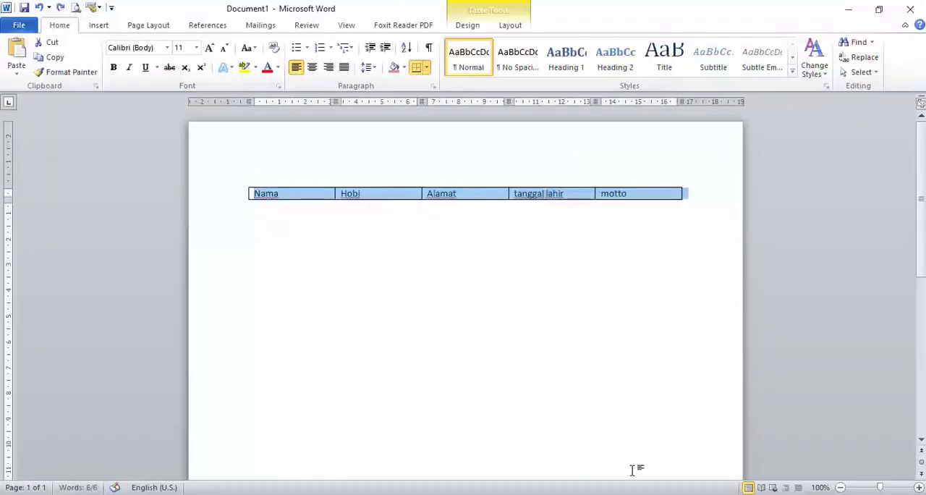
# Convert the five-column table to text with semicolons as the separator.
pyautogui.click(511, 26)
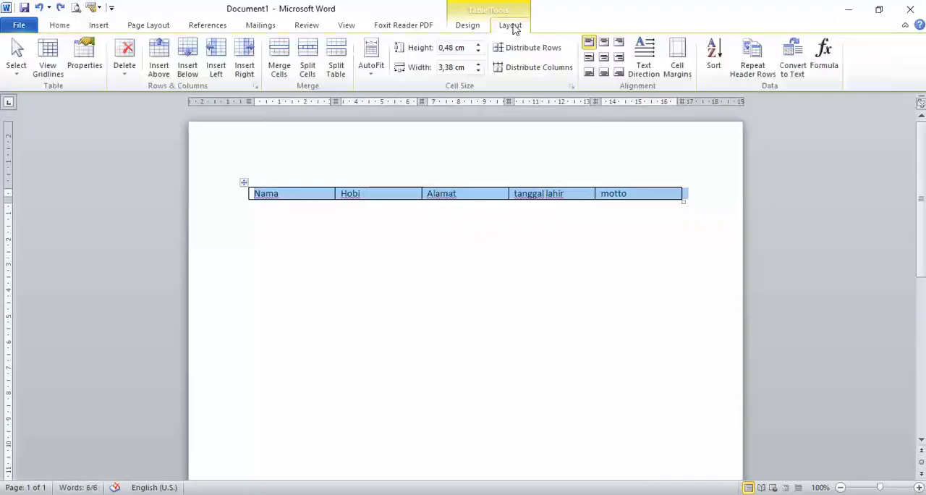
pyautogui.click(795, 75)
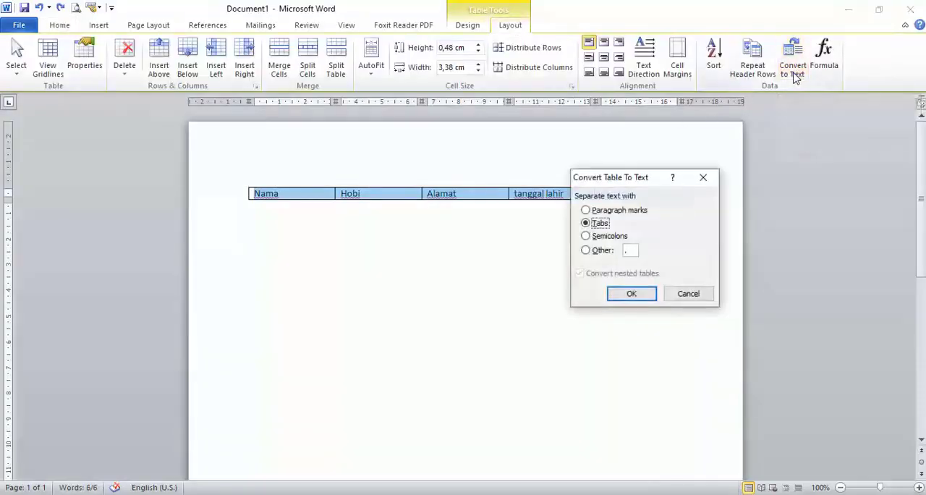
pyautogui.click(588, 239)
pyautogui.click(634, 292)
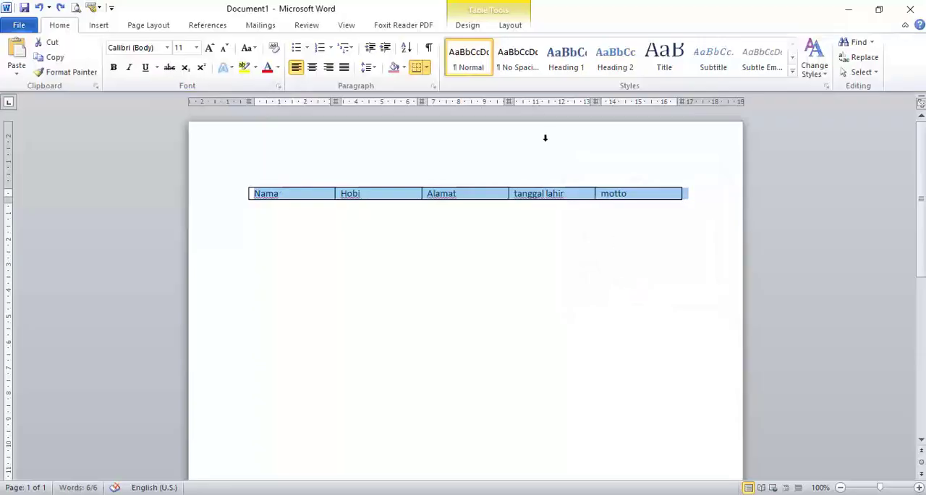
# Convert the table to text with paragraph marks separating the field names.
pyautogui.click(510, 25)
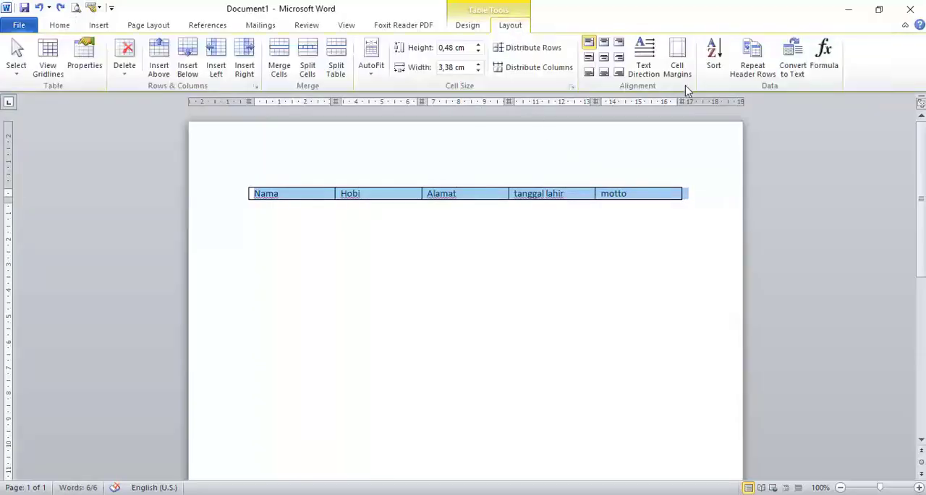
pyautogui.click(792, 66)
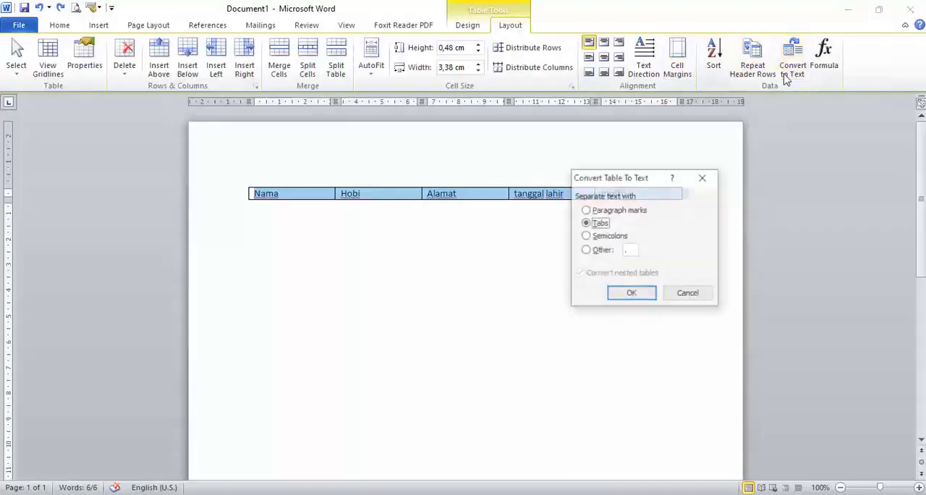
pyautogui.click(630, 212)
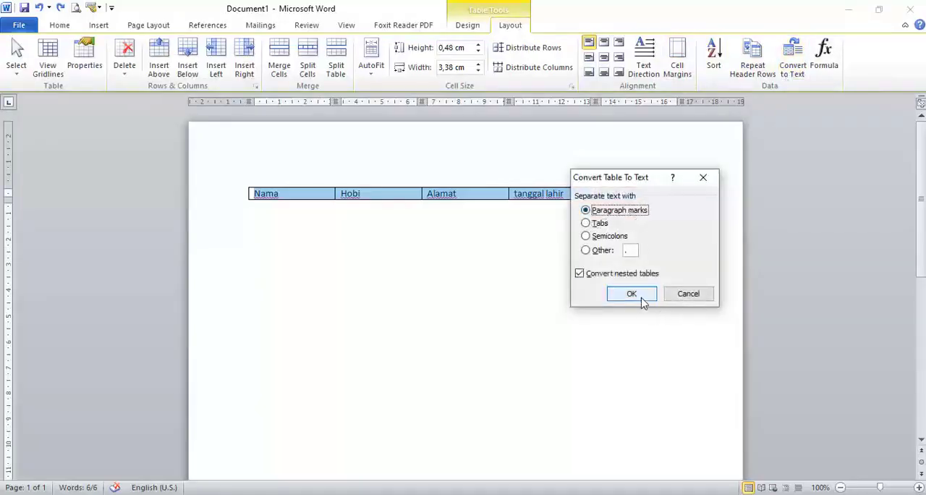
pyautogui.click(640, 298)
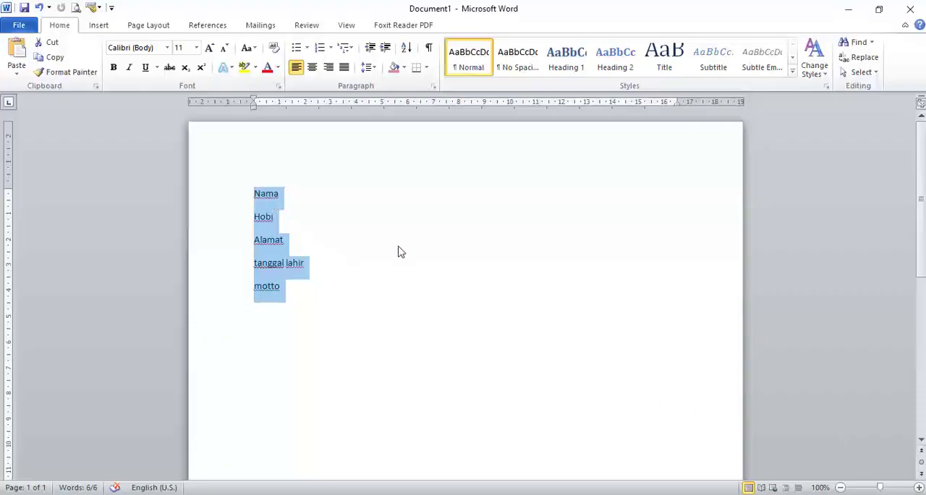
# Delete the list of field names and insert an empty table with five columns and six rows.
pyautogui.press('Delete')
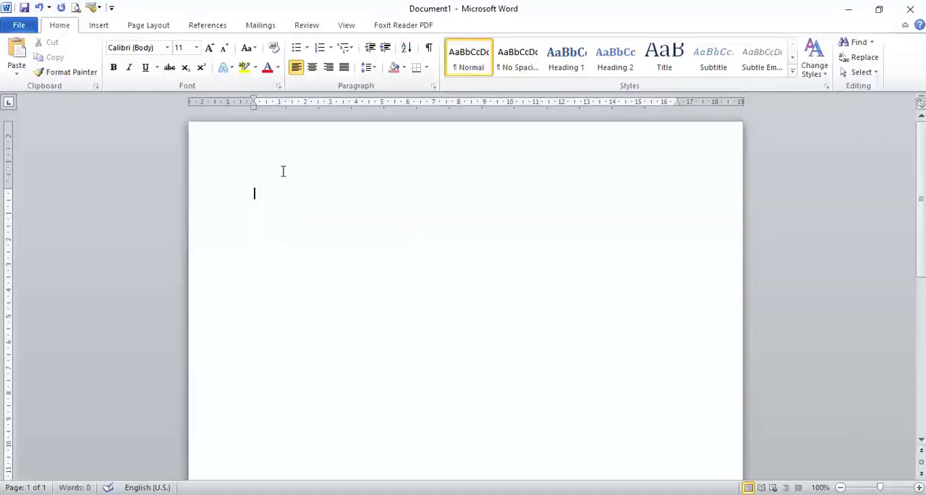
pyautogui.click(99, 25)
pyautogui.click(109, 72)
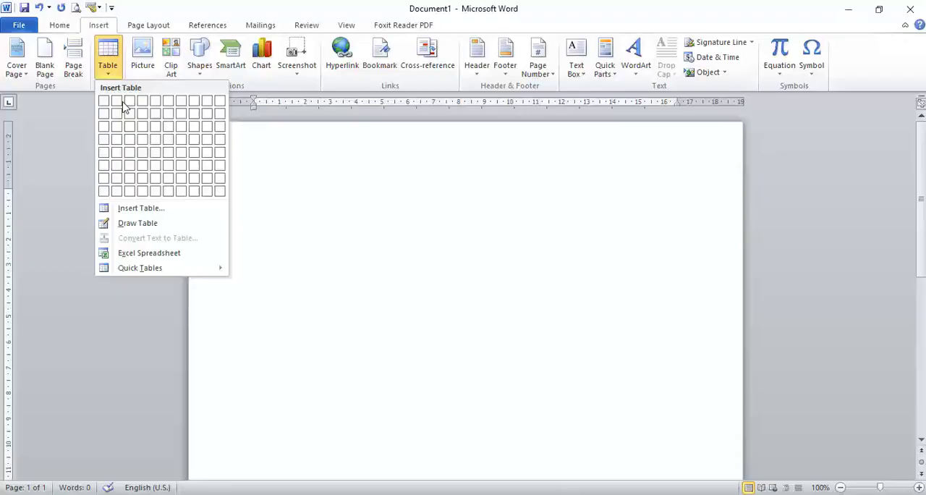
pyautogui.click(155, 168)
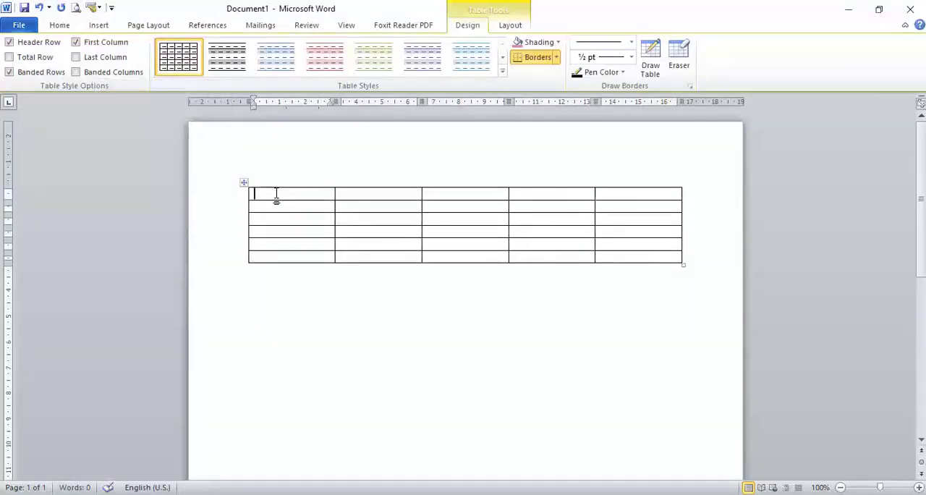
# Enter 1, 2 and 3 in the top three cells of the first column, and clear them again.
pyautogui.write('1')
pyautogui.press('Down')
pyautogui.write('2')
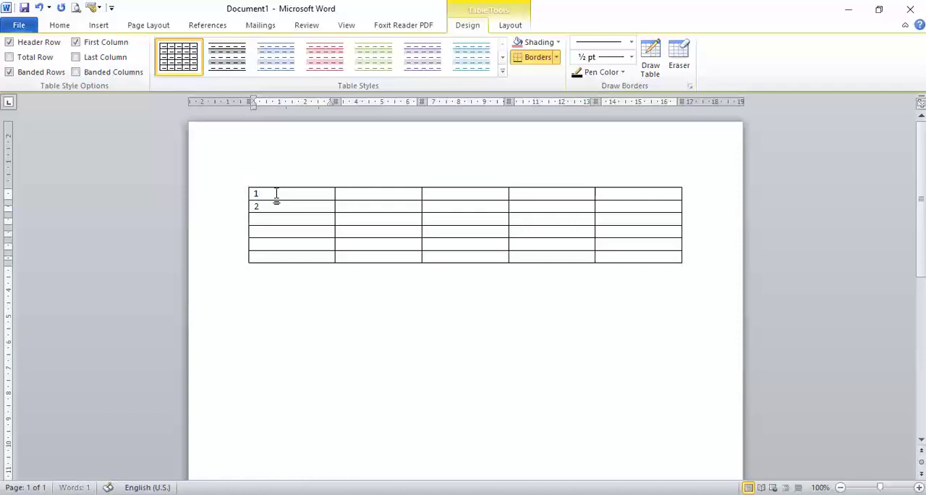
pyautogui.press('Down')
pyautogui.write('3')
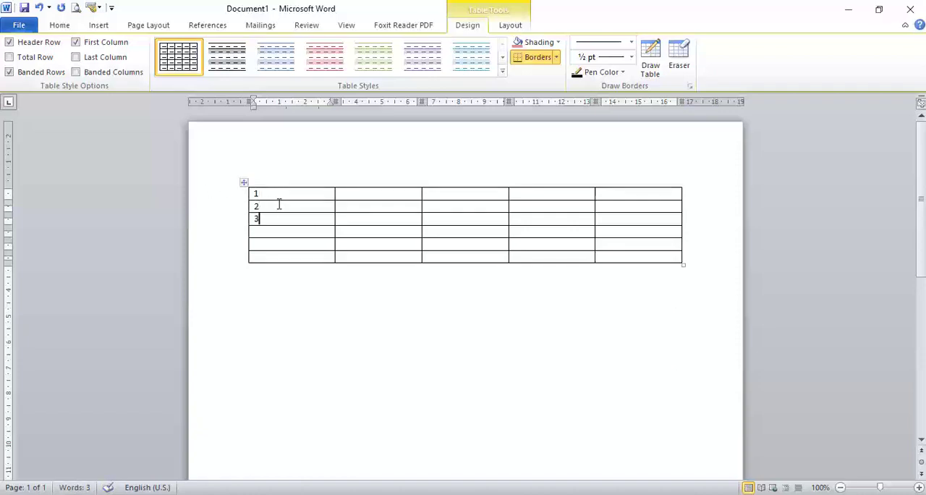
pyautogui.moveTo(286, 195); pyautogui.dragTo(287, 224)
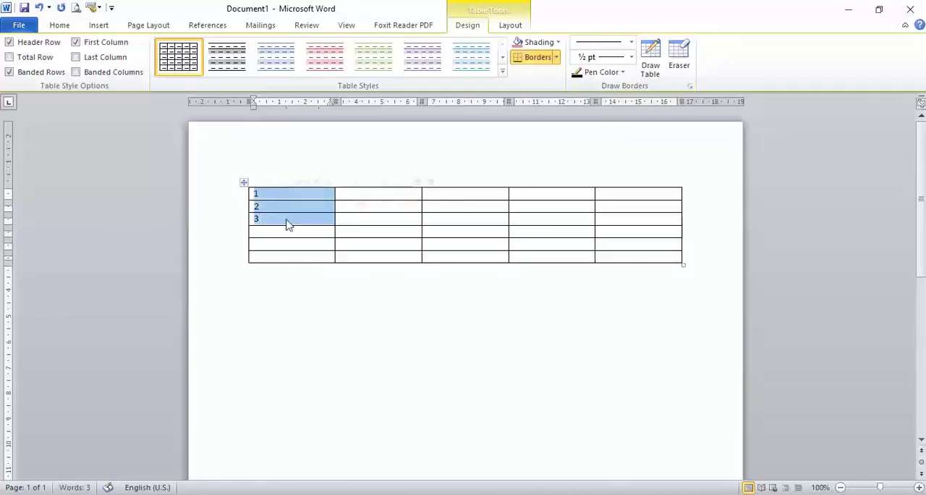
pyautogui.press('Delete')
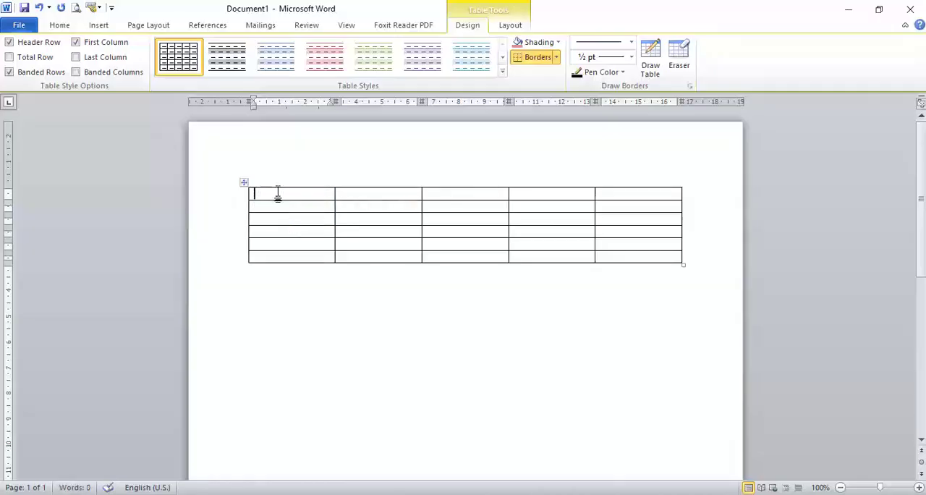
# Apply automatic A., B., C. numbering to all cells of the table's first column.
pyautogui.moveTo(279, 194); pyautogui.dragTo(288, 253)
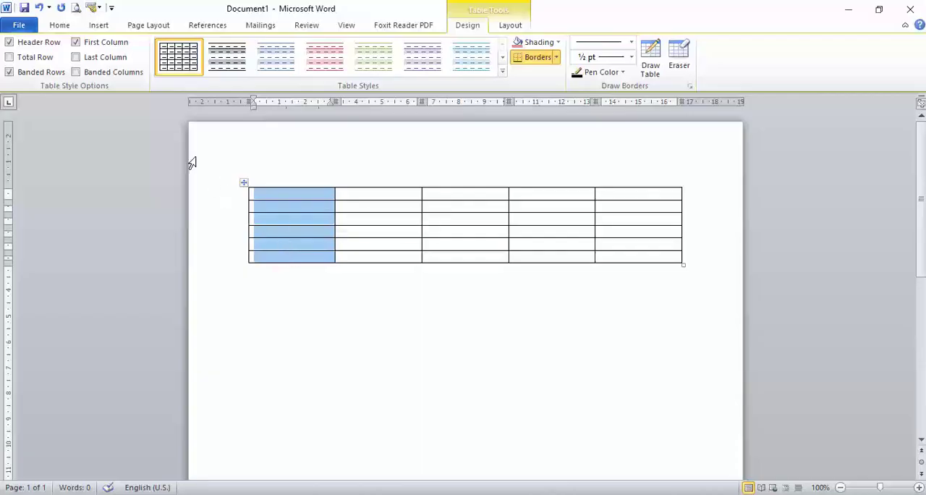
pyautogui.click(60, 26)
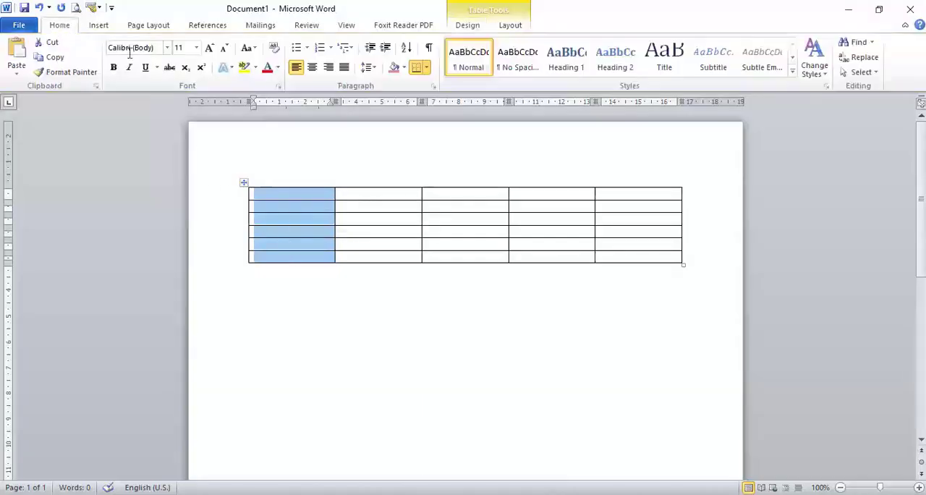
pyautogui.click(330, 48)
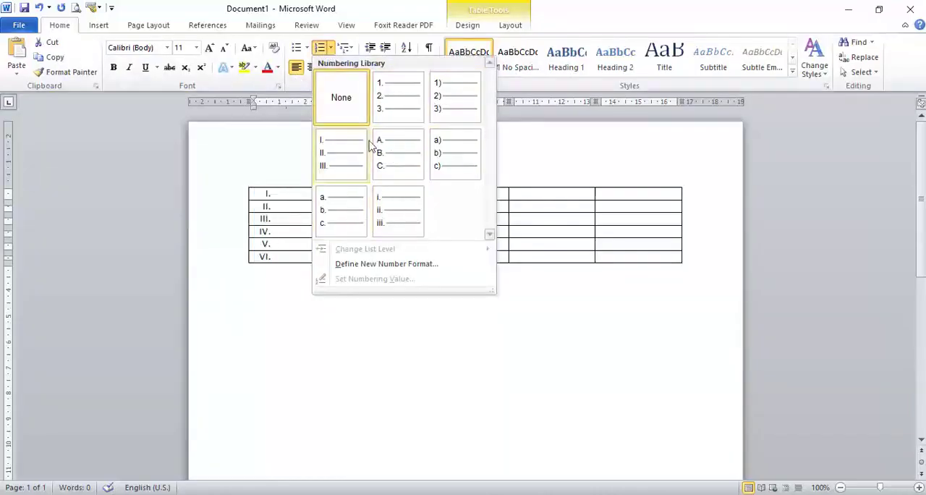
pyautogui.click(308, 48)
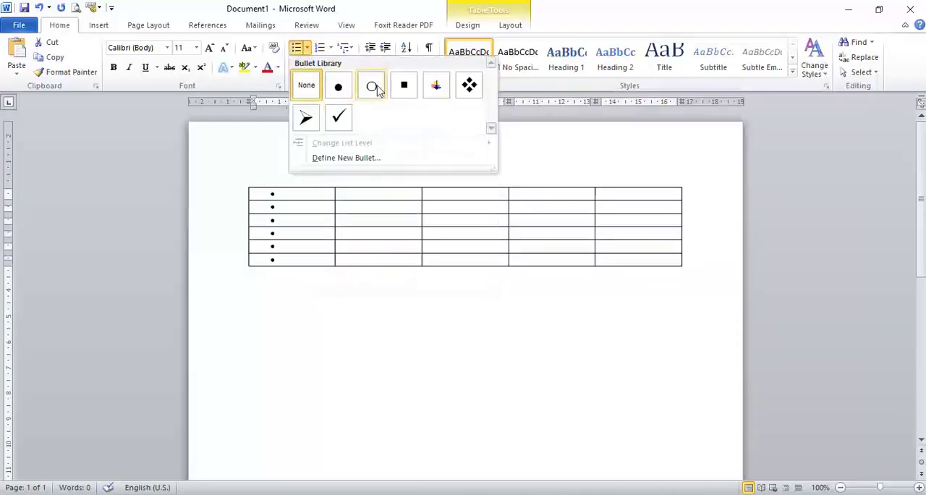
pyautogui.click(331, 48)
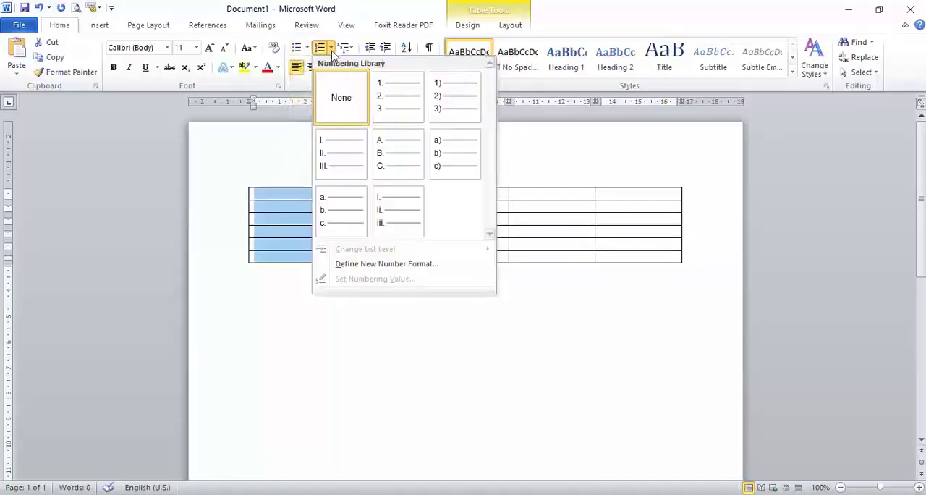
pyautogui.click(395, 157)
# Add rows to the end of the table until the first column's lettering reaches Q.
pyautogui.click(305, 248)
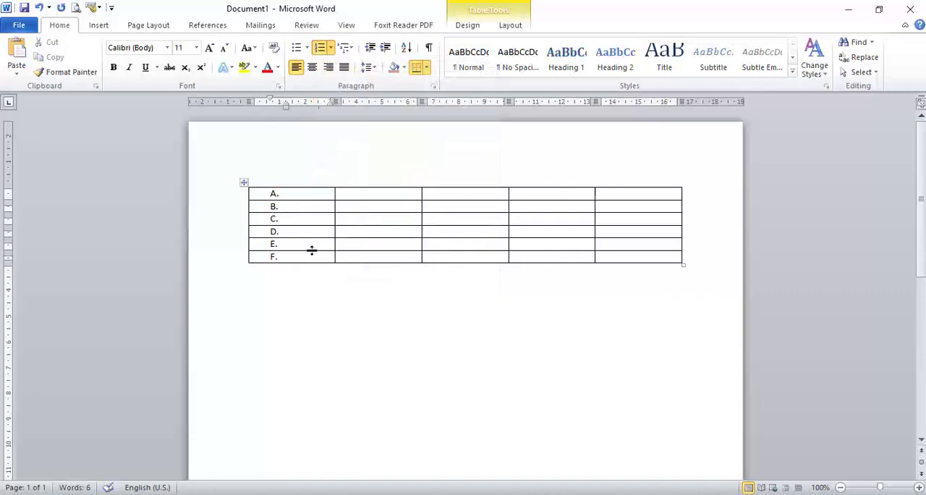
pyautogui.press('Tab')
pyautogui.press('Tab')
pyautogui.press('Tab')
pyautogui.press('Tab')
pyautogui.press('Tab')
pyautogui.press('Tab')
pyautogui.press('Tab')
pyautogui.press('Tab')
pyautogui.press('Tab')
pyautogui.press('Tab')
pyautogui.press('Tab')
pyautogui.press('Tab')
pyautogui.press('Tab')
pyautogui.press('Tab')
pyautogui.press('Tab')
pyautogui.press('Tab')
pyautogui.press('Tab')
pyautogui.press('Tab')
pyautogui.press('Tab')
pyautogui.press('Tab')
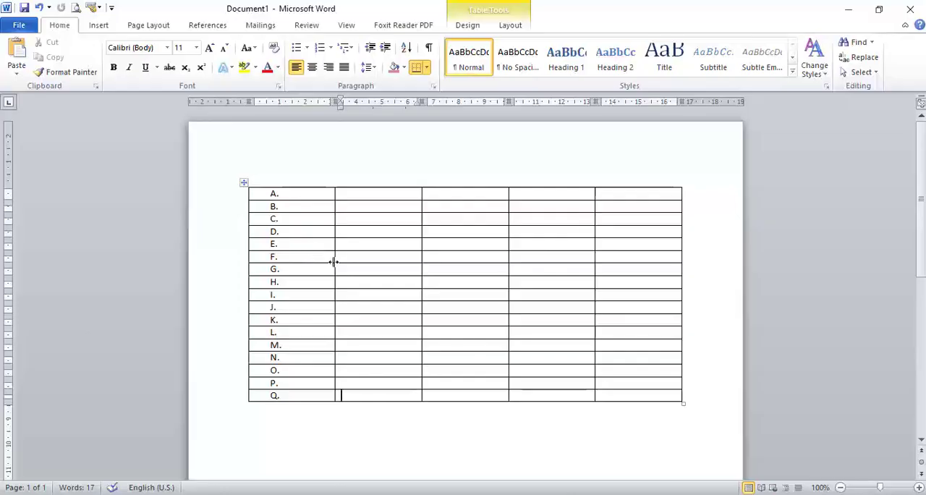
# Delete the lettered first column from the table.
pyautogui.moveTo(320, 192); pyautogui.dragTo(327, 393)
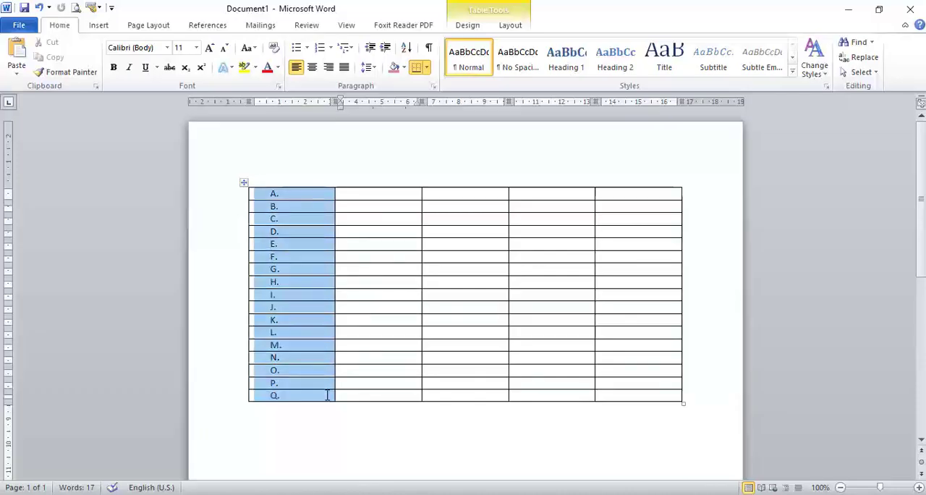
pyautogui.click(316, 364)
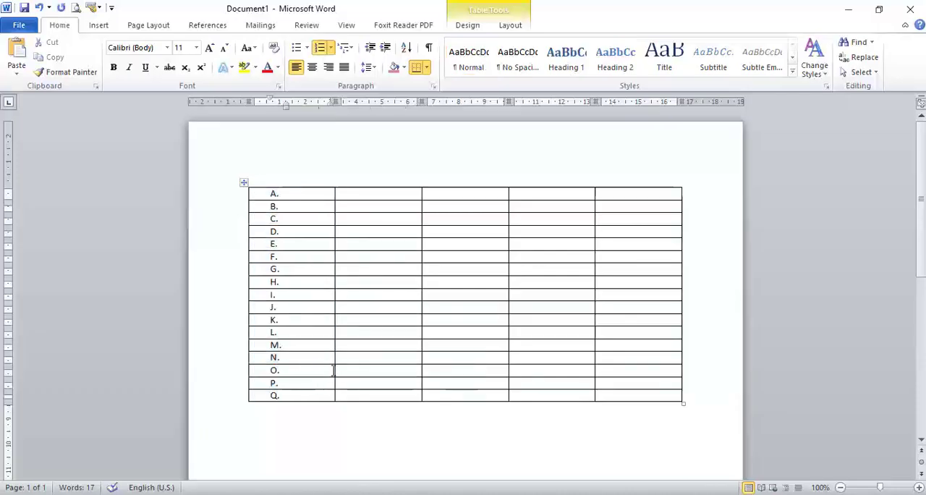
pyautogui.moveTo(330, 394); pyautogui.dragTo(267, 202)
pyautogui.press('BackSpace')
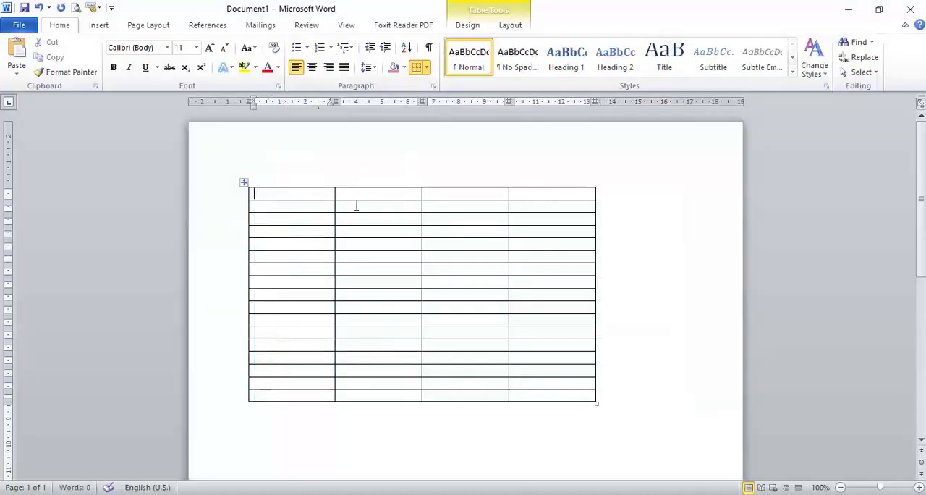
# Apply automatic 1., 2., 3. numbering across the cells of the table's second row.
pyautogui.moveTo(298, 204); pyautogui.dragTo(547, 209)
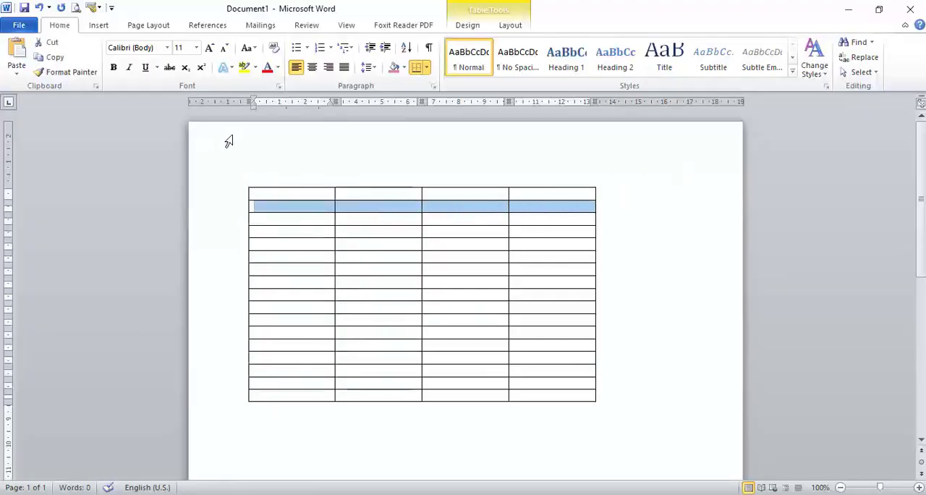
pyautogui.click(331, 49)
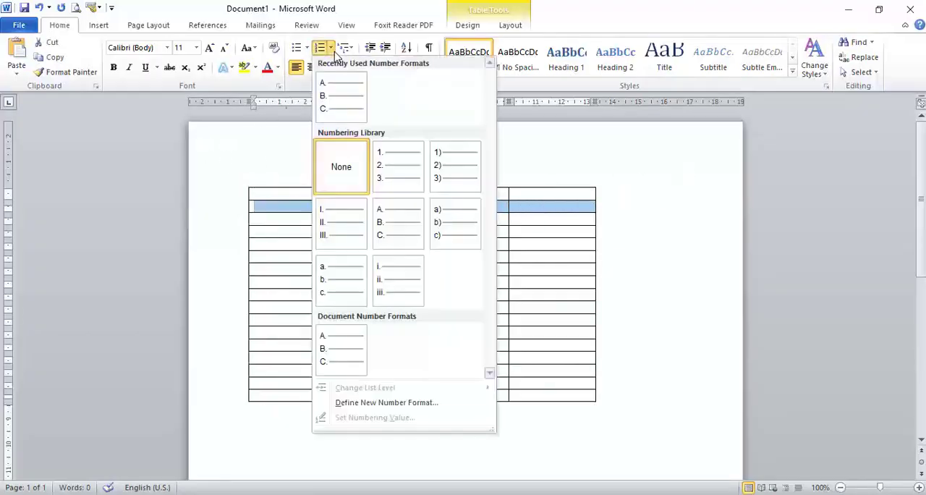
pyautogui.click(394, 162)
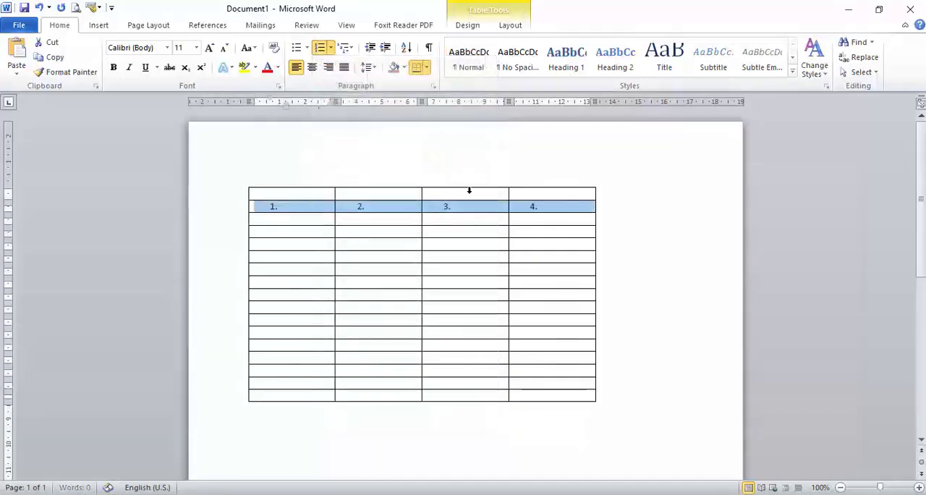
# Insert one column to the right of the table's fourth column to extend the automatic numbering.
pyautogui.click(546, 194)
pyautogui.rightClick(546, 193)
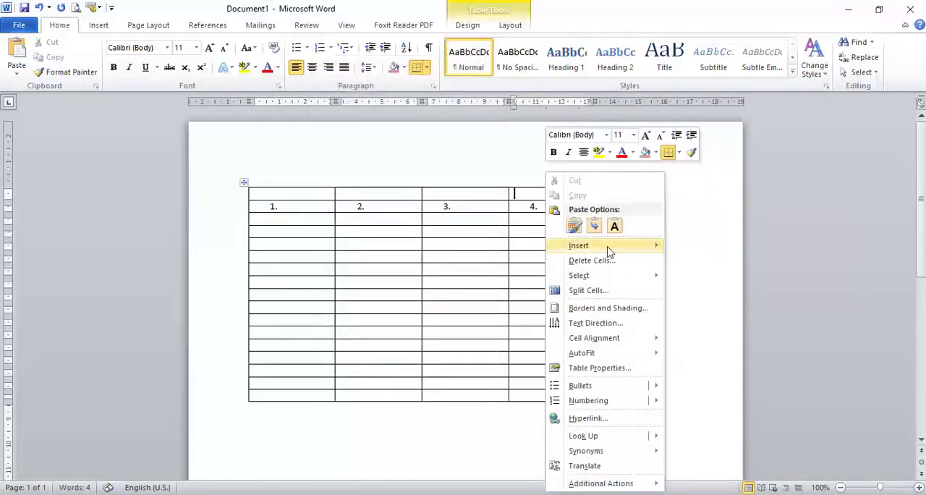
pyautogui.moveTo(608, 251)
pyautogui.click(710, 261)
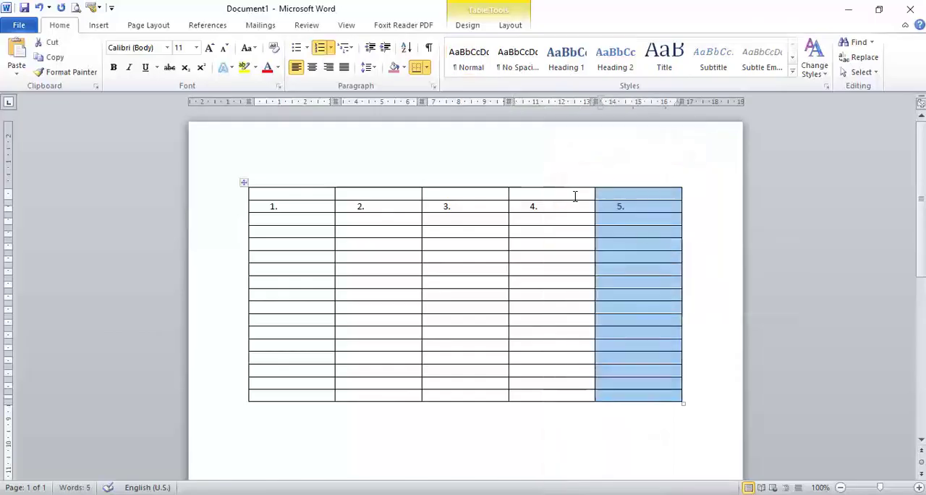
# Insert three more columns at the right end of the table, based on its last three columns.
pyautogui.moveTo(446, 194); pyautogui.dragTo(653, 394)
pyautogui.rightClick(653, 394)
pyautogui.moveTo(705, 235)
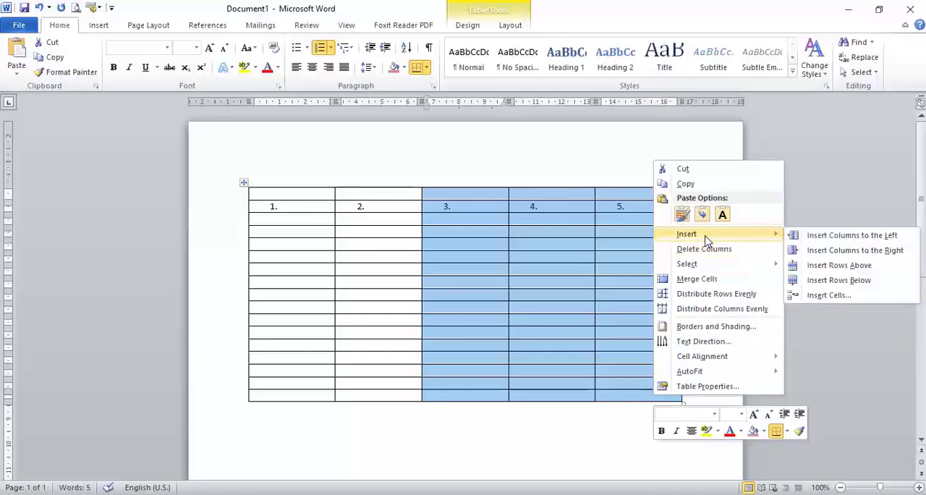
pyautogui.click(817, 249)
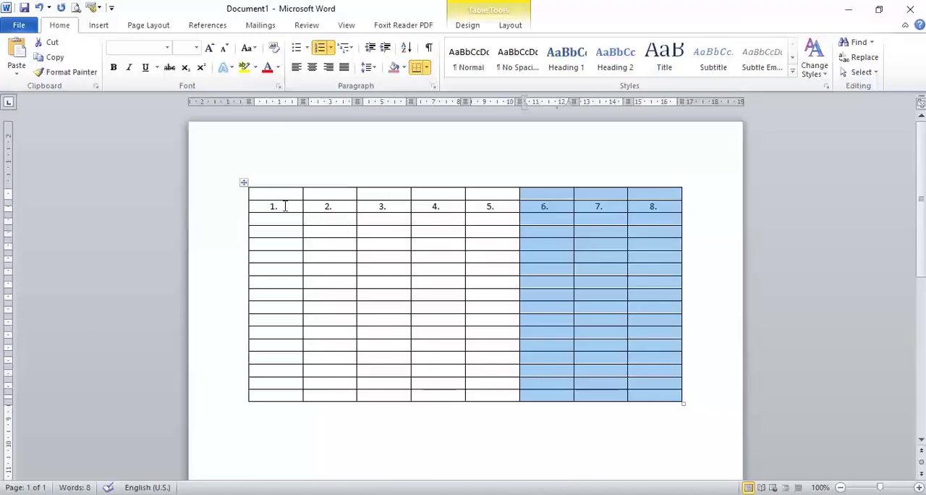
# Delete the entire numbered table from the document.
pyautogui.click(243, 181)
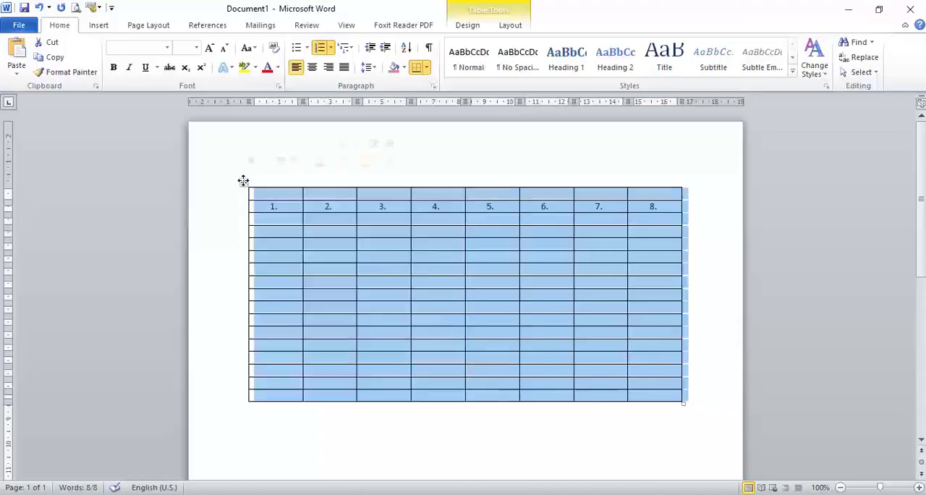
pyautogui.rightClick(243, 181)
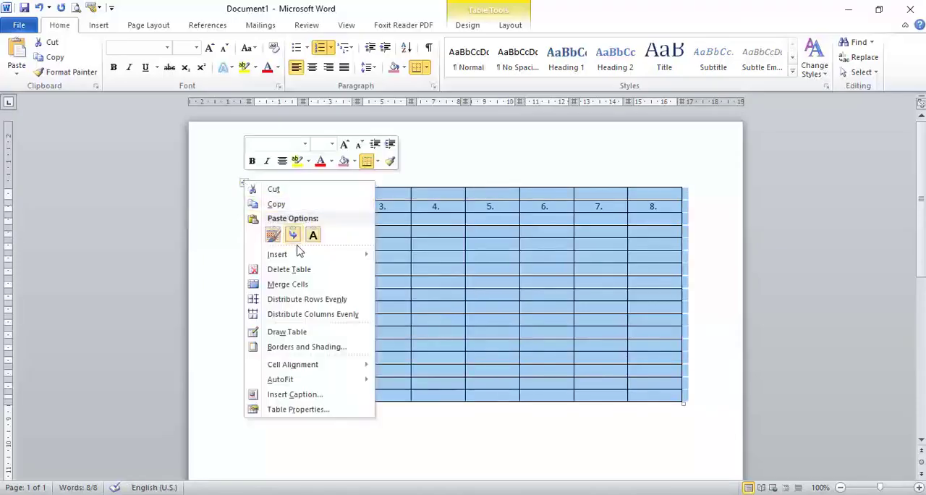
pyautogui.moveTo(302, 254)
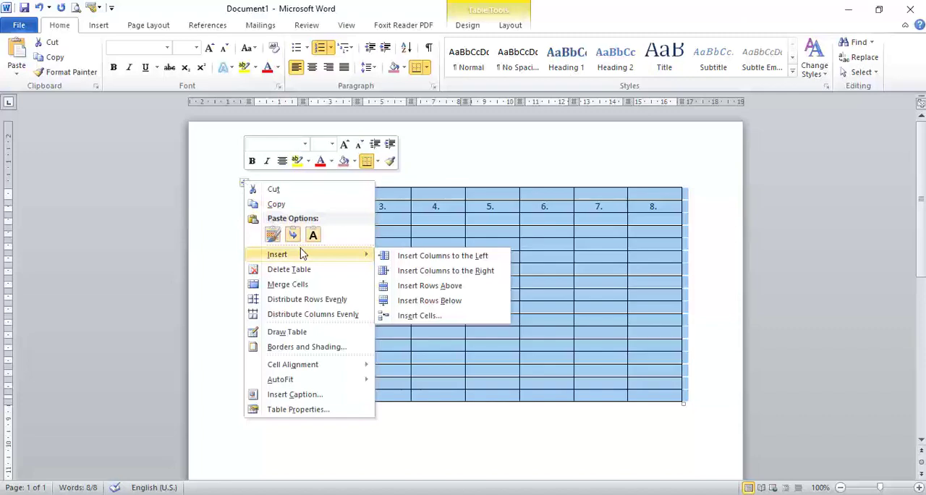
pyautogui.click(301, 269)
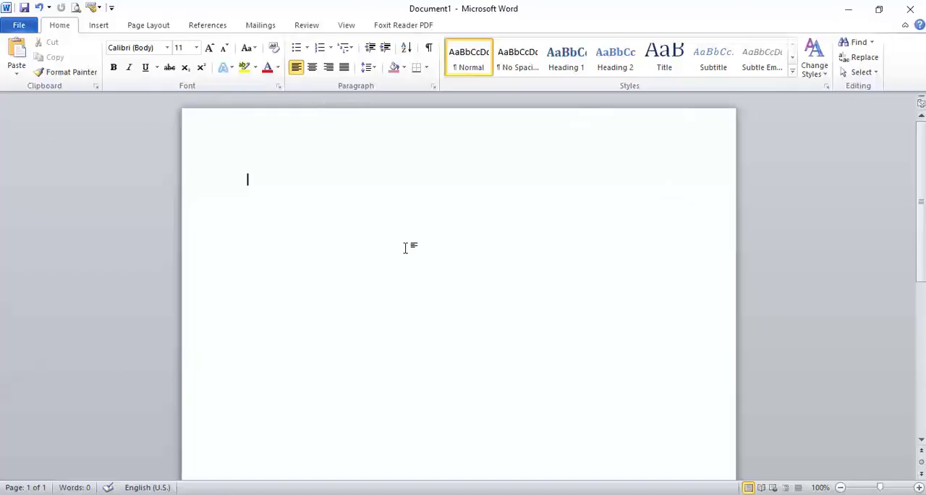
# Show the rulers and insert a new table with five columns and five rows.
pyautogui.click(350, 26)
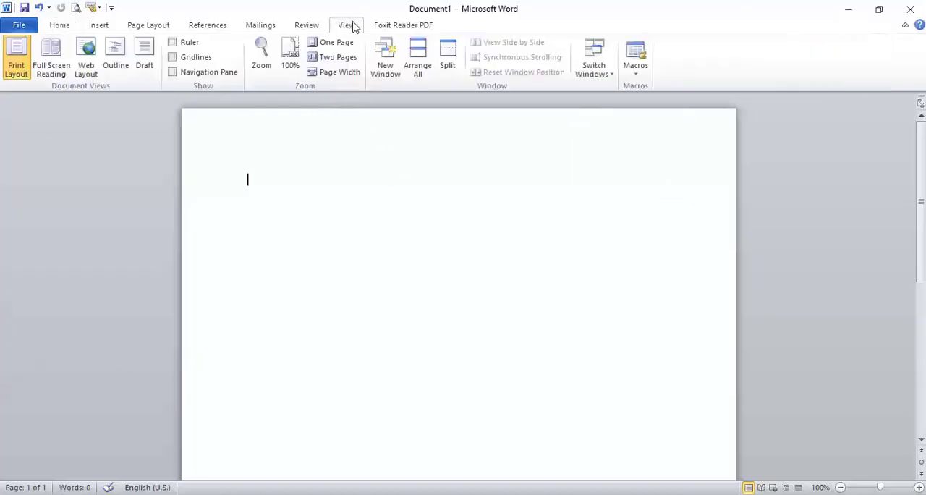
pyautogui.click(172, 45)
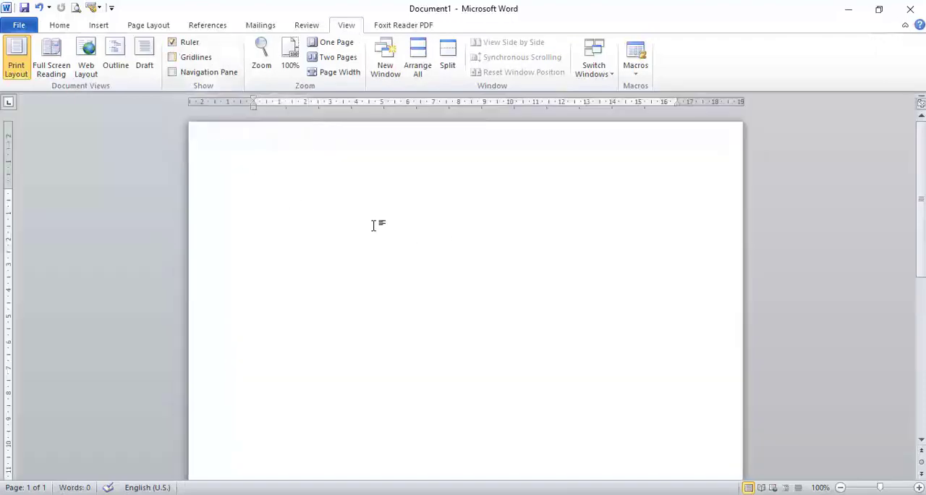
pyautogui.click(99, 26)
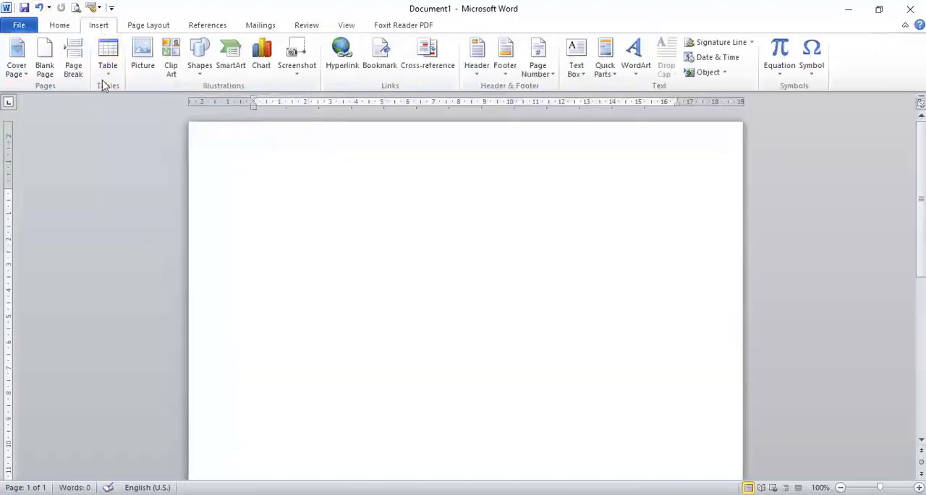
pyautogui.click(106, 82)
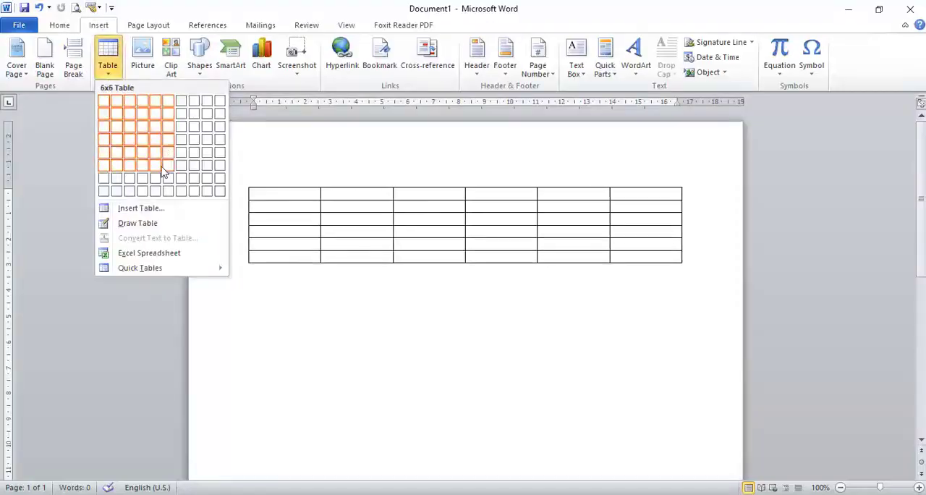
pyautogui.click(154, 153)
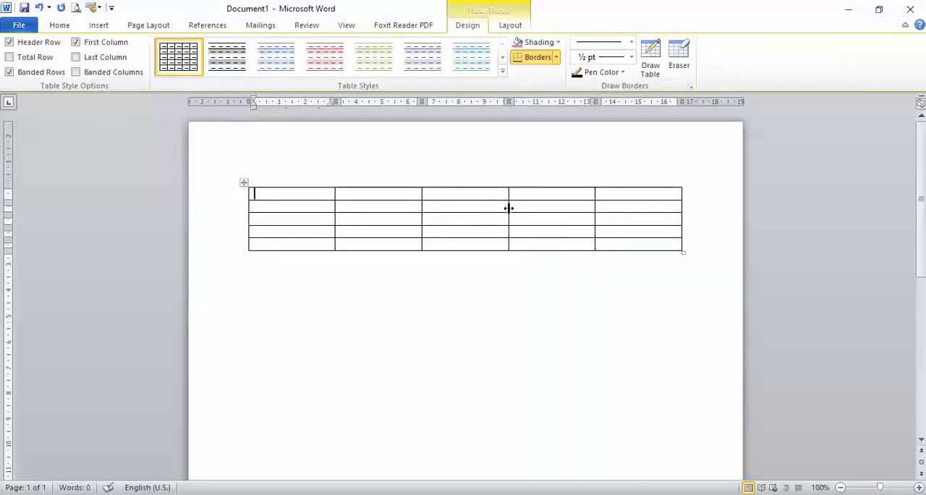
# Narrow the second, fourth and fifth columns by moving their borders in the table, ending its outer edge near the 12.5 cm ruler mark.
pyautogui.moveTo(507, 209); pyautogui.dragTo(478, 209)
pyautogui.moveTo(593, 214); pyautogui.dragTo(528, 211)
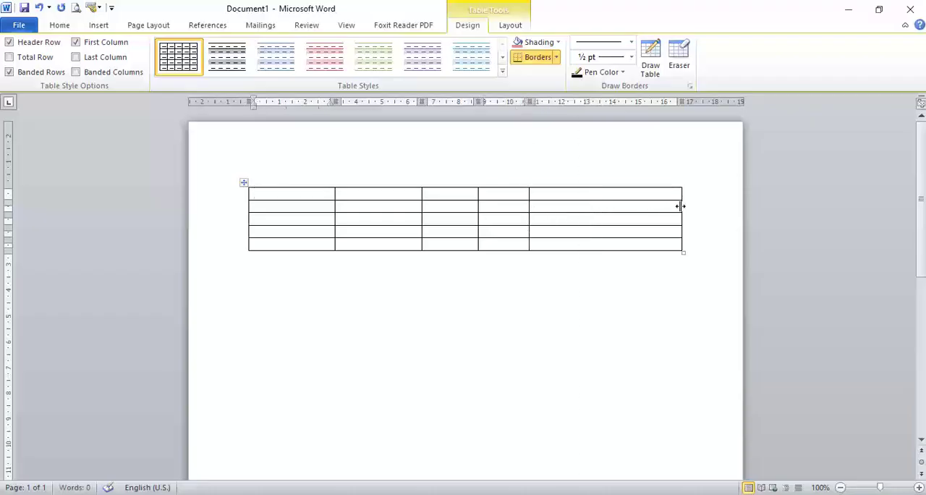
pyautogui.moveTo(680, 206); pyautogui.dragTo(574, 206)
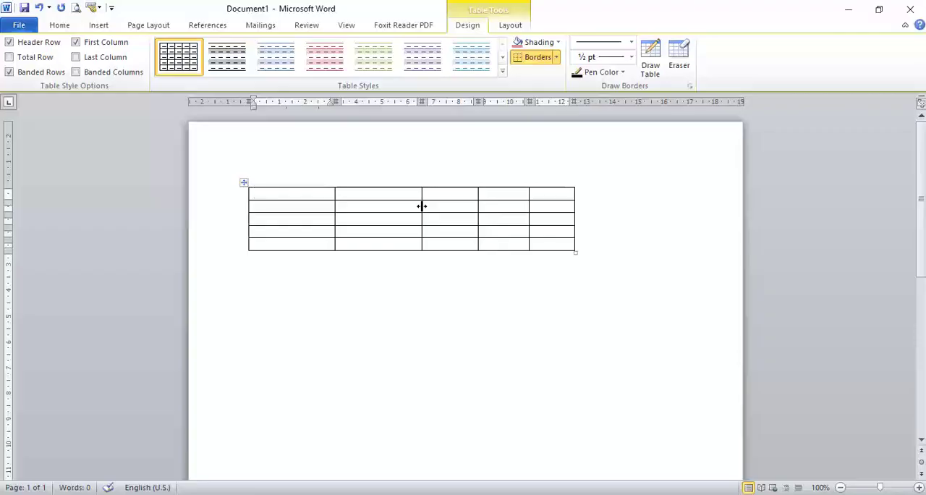
pyautogui.moveTo(422, 206); pyautogui.dragTo(407, 214)
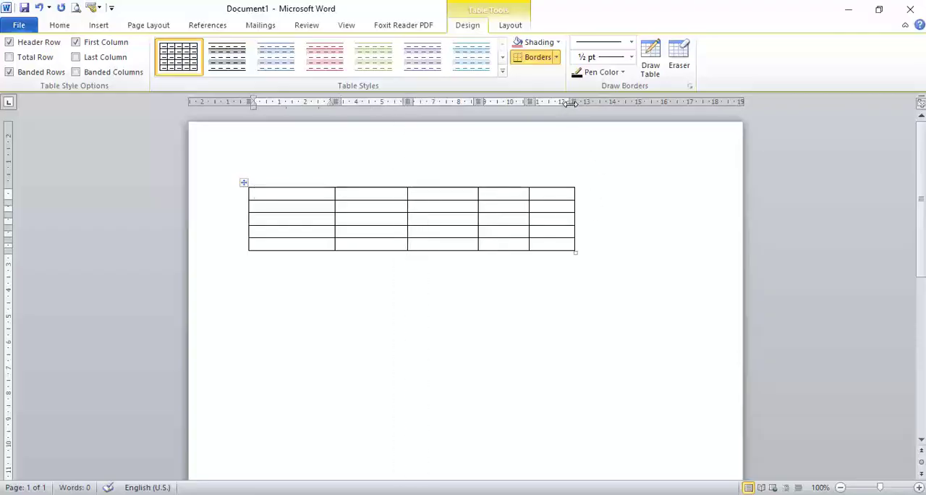
# Resize the third, fourth and fifth columns to about 2, 5.5 and 2.7 cm wide using the ruler's column markers.
pyautogui.moveTo(573, 102); pyautogui.dragTo(664, 122)
pyautogui.moveTo(529, 102); pyautogui.dragTo(652, 105)
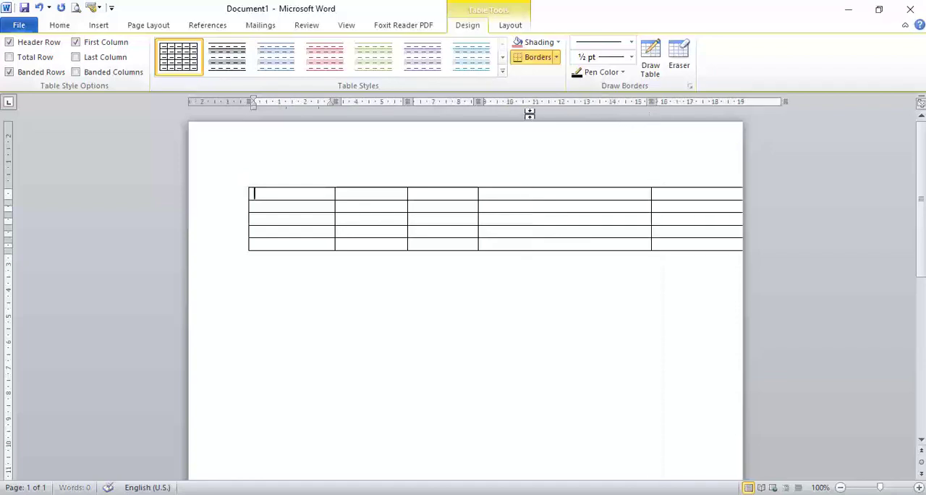
pyautogui.moveTo(481, 102)
pyautogui.mouseDown()
pyautogui.moveTo(421, 102)
pyautogui.moveTo(458, 102)
pyautogui.mouseUp()
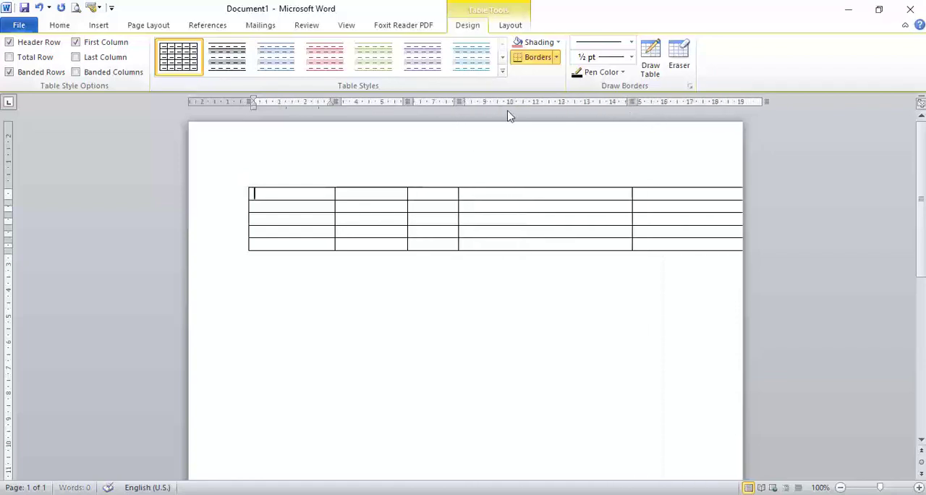
pyautogui.moveTo(630, 102); pyautogui.dragTo(599, 102)
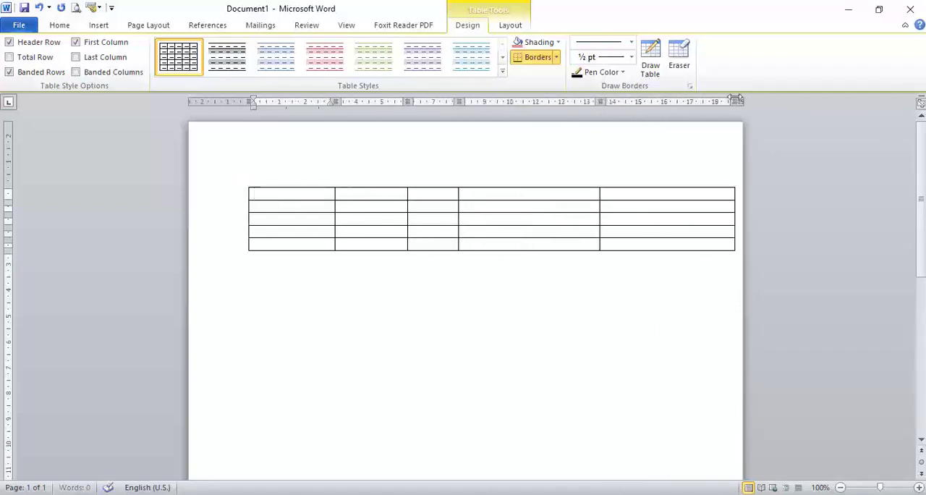
pyautogui.moveTo(734, 101); pyautogui.dragTo(670, 104)
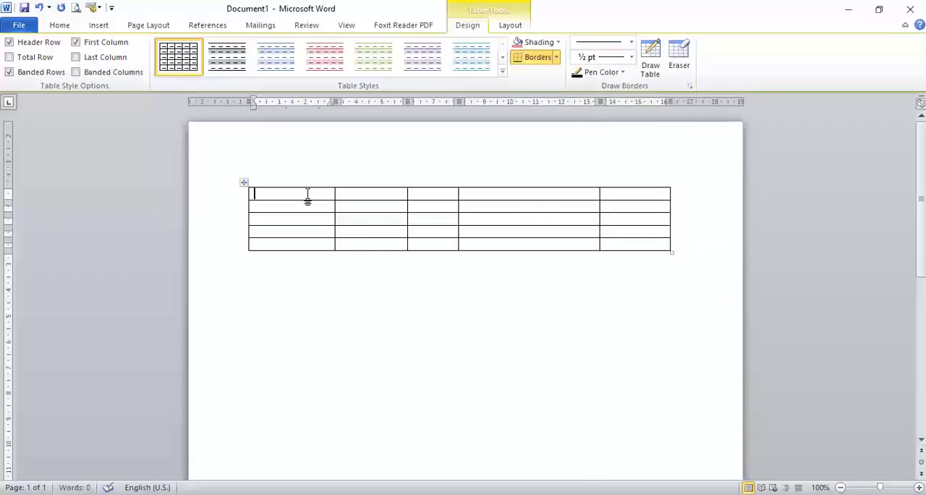
# Enter the headings Nama, Alamat and Hobi in the first three cells of the top row.
pyautogui.write('nama')
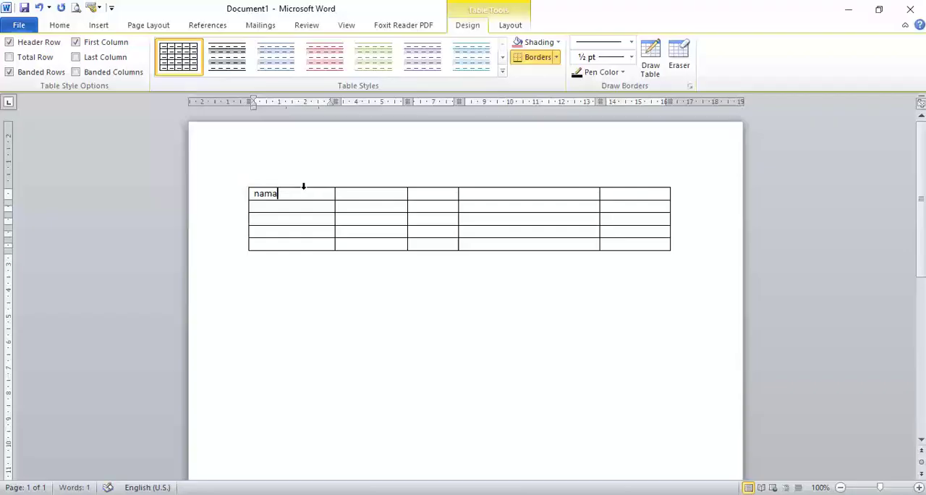
pyautogui.press('Tab')
pyautogui.write('alamat')
pyautogui.press('Tab')
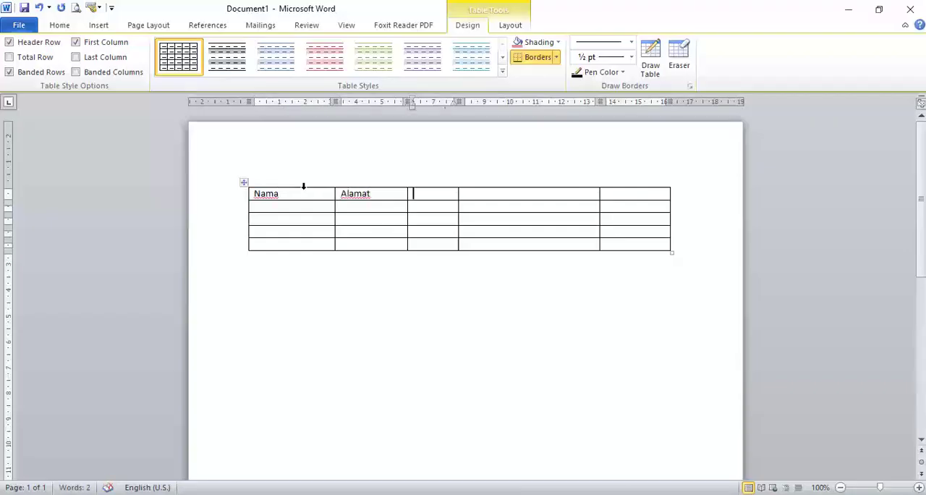
pyautogui.write('hobi')
pyautogui.press('Tab')
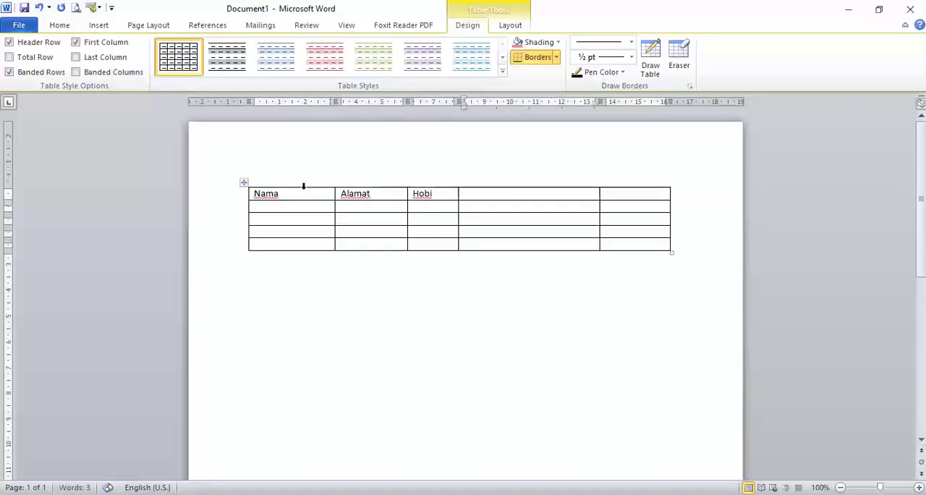
# Enter the headings Cita-cita and motto in the last two cells of the top row.
pyautogui.write('citacita')
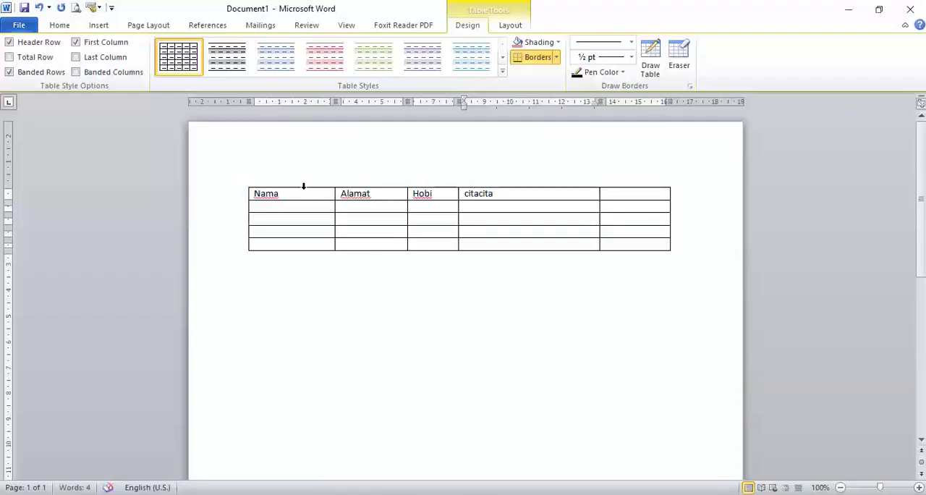
pyautogui.press('Left')
pyautogui.press('Left')
pyautogui.press('Left')
pyautogui.press('Left')
pyautogui.write('-')
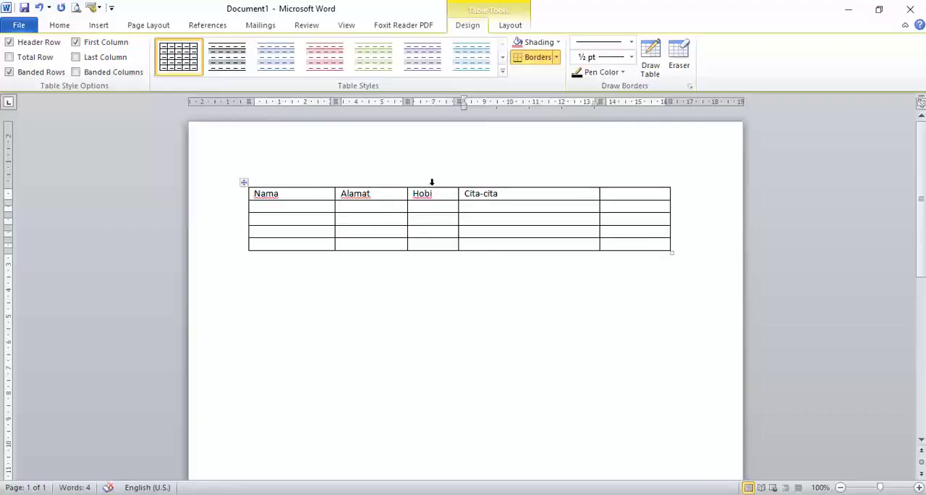
pyautogui.click(617, 196)
pyautogui.write('m')
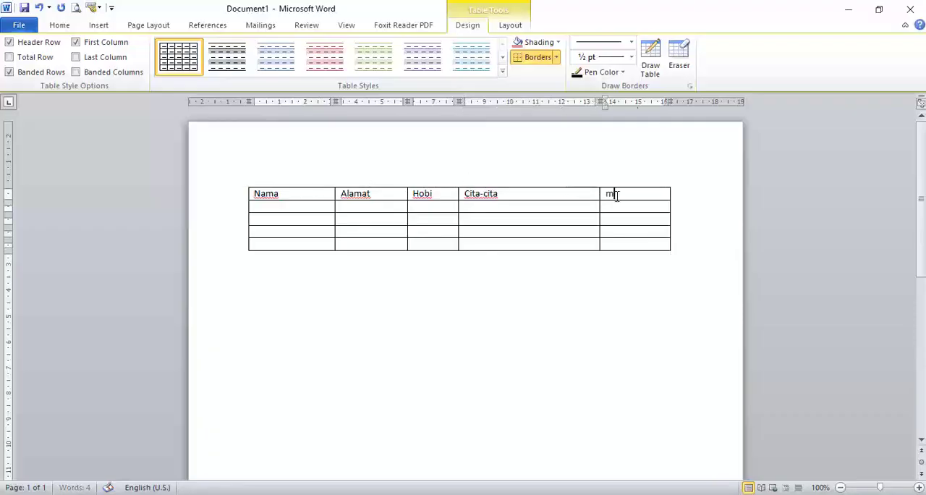
pyautogui.write('otto')
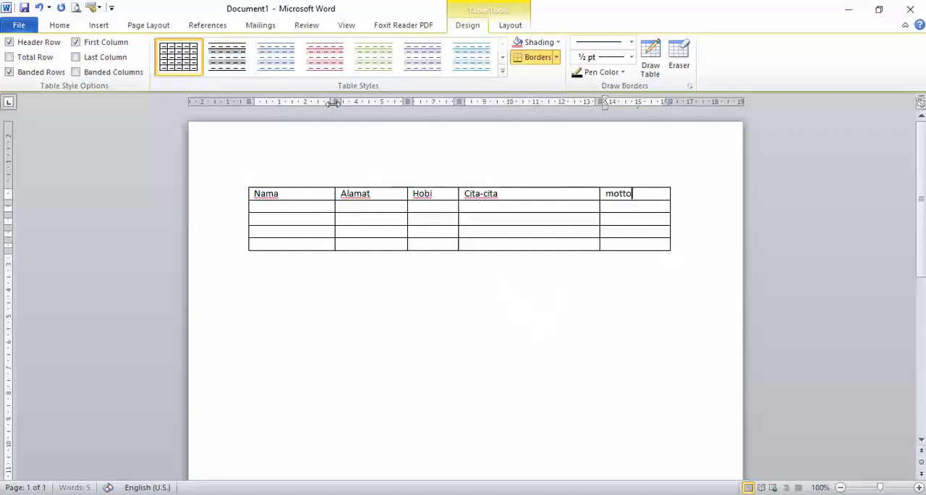
# Shrink all five columns so that each fits the width of its heading text.
pyautogui.moveTo(326, 104); pyautogui.dragTo(277, 105)
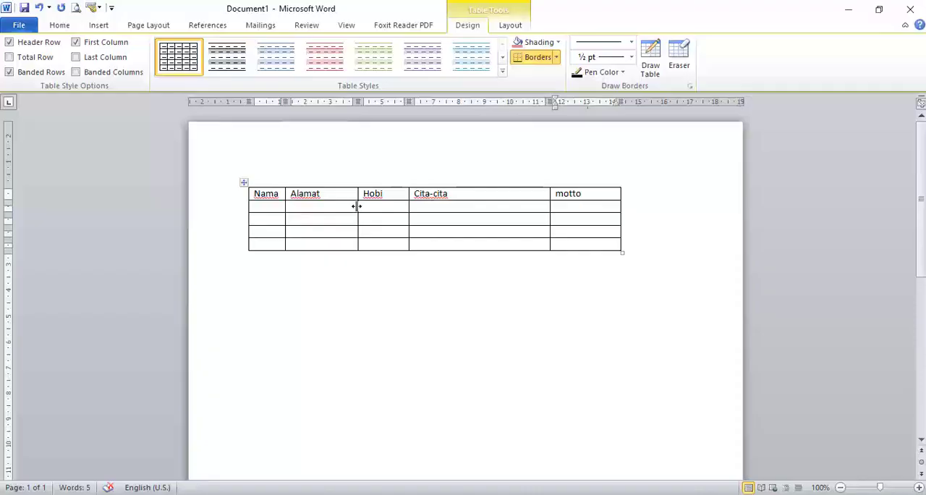
pyautogui.moveTo(357, 206)
pyautogui.mouseDown()
pyautogui.moveTo(329, 206)
pyautogui.moveTo(362, 211)
pyautogui.mouseUp()
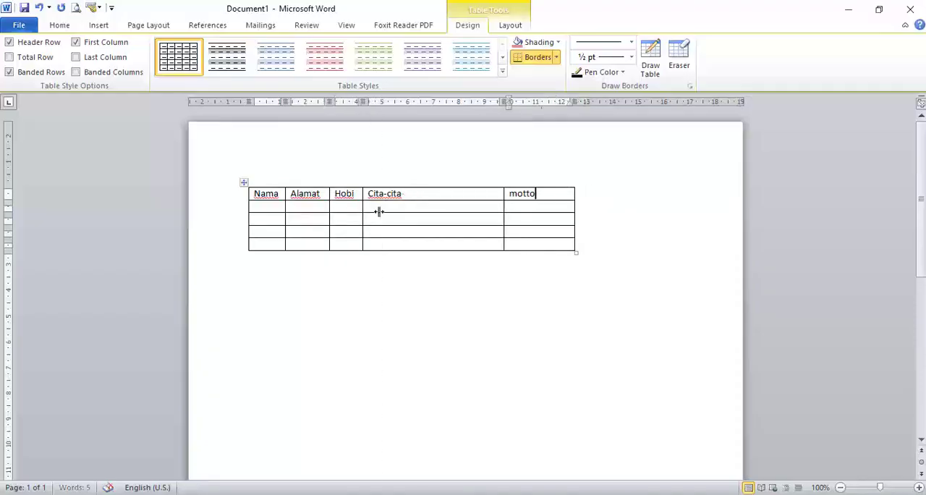
pyautogui.doubleClick(504, 205)
pyautogui.doubleClick(481, 204)
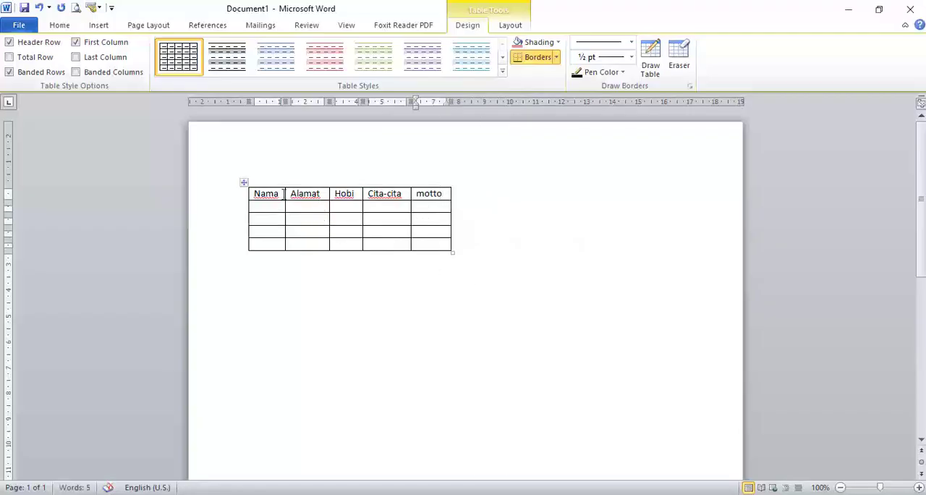
# Append the filler text "bhbkbkjbkjbkbkj" to the Nama heading and add similar random letters to the Alamat heading.
pyautogui.click(281, 197)
pyautogui.write('bh')
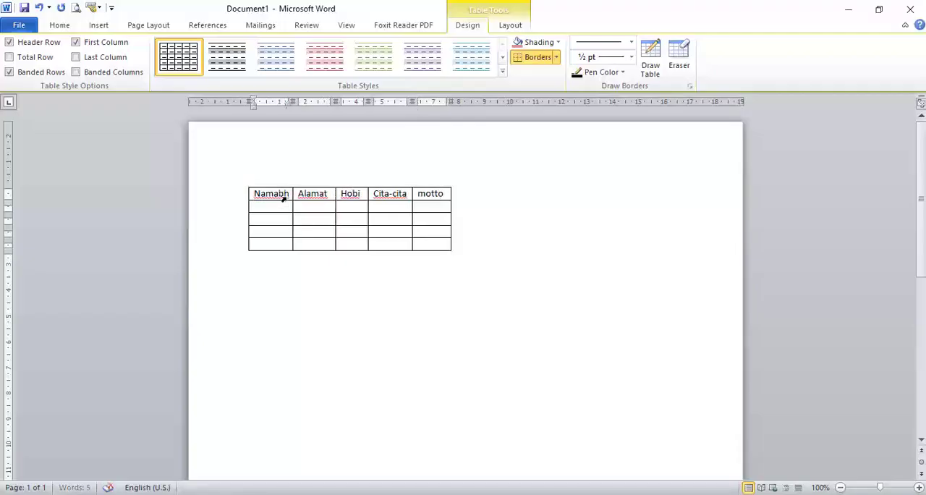
pyautogui.write('bkbkjbkjbkbkj')
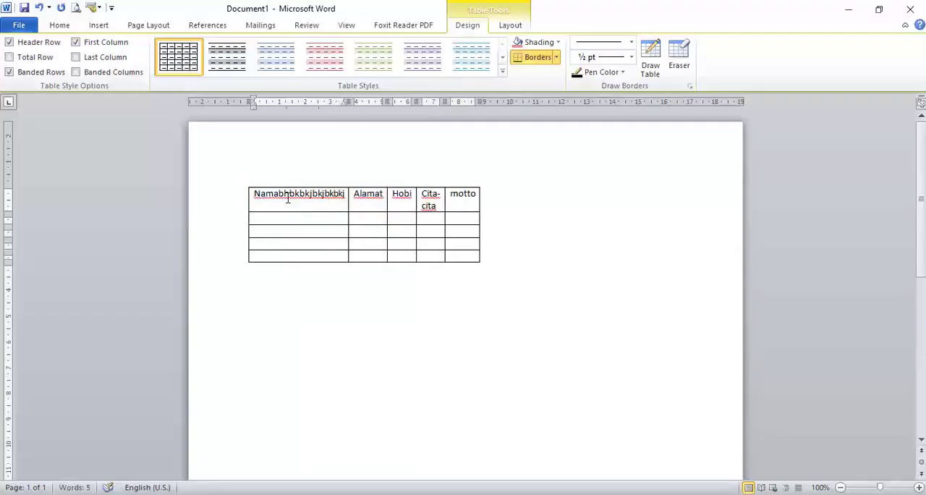
pyautogui.click(381, 193)
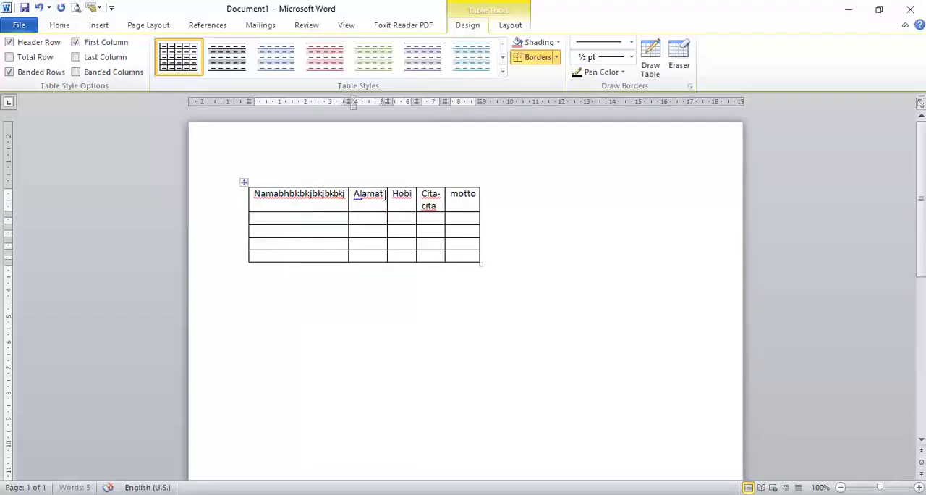
pyautogui.write('hbhbjhbjhbhbt')
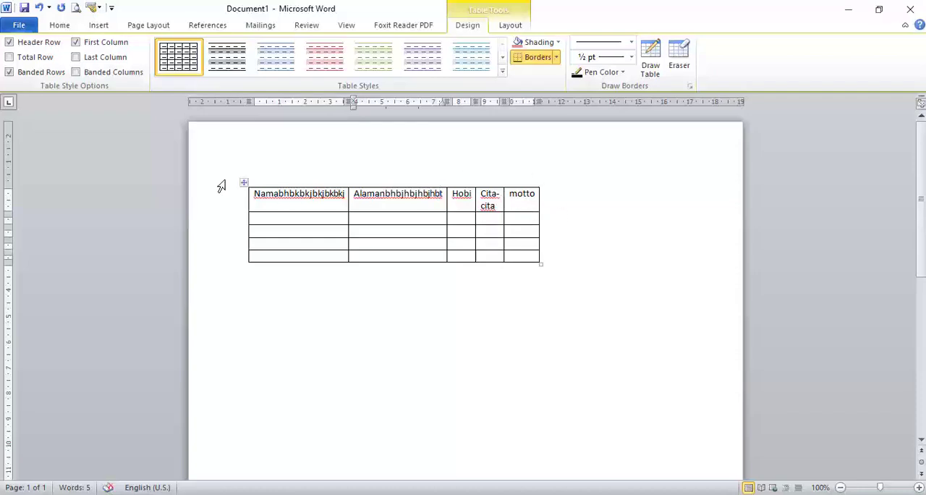
# Apply Fixed Column Width to the entire table, and AutoFit it to the window.
pyautogui.click(510, 26)
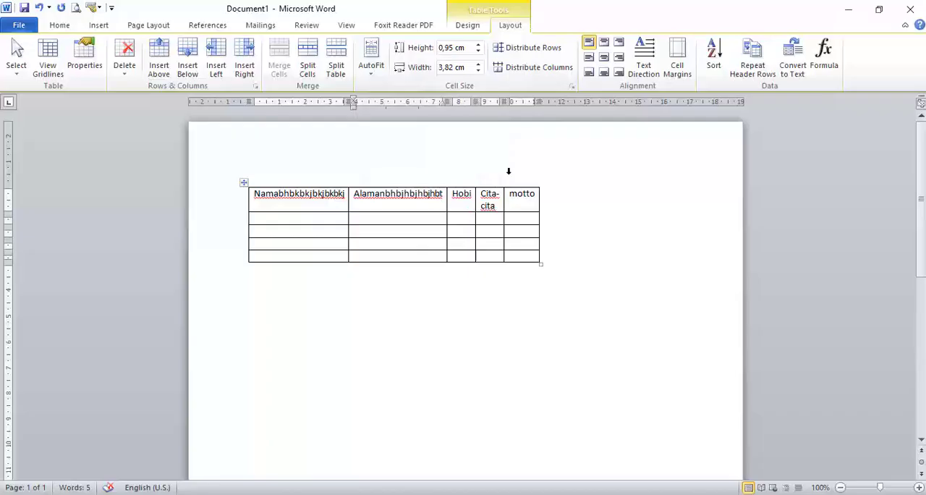
pyautogui.click(243, 183)
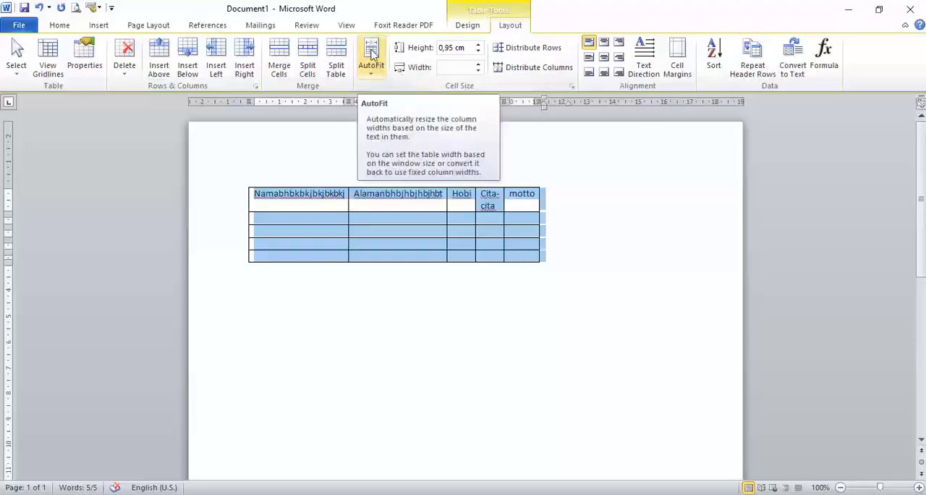
pyautogui.click(373, 74)
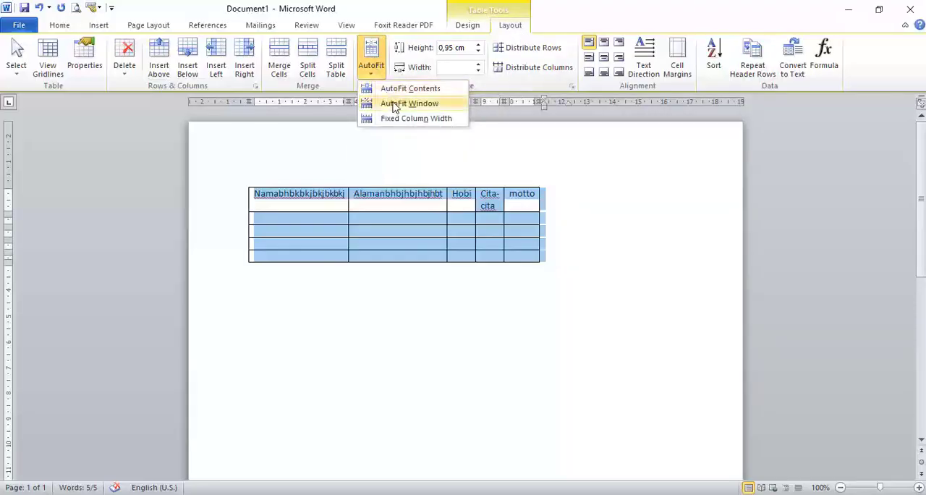
pyautogui.click(424, 123)
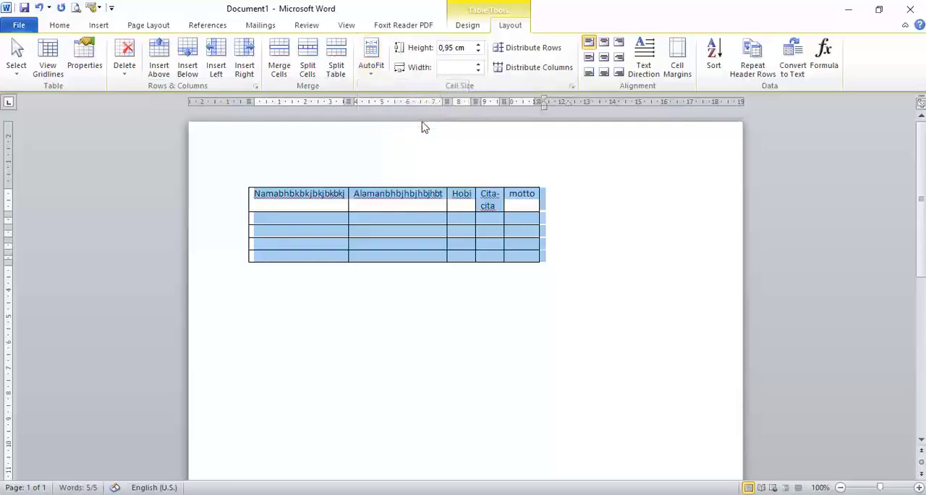
pyautogui.click(369, 71)
pyautogui.click(393, 105)
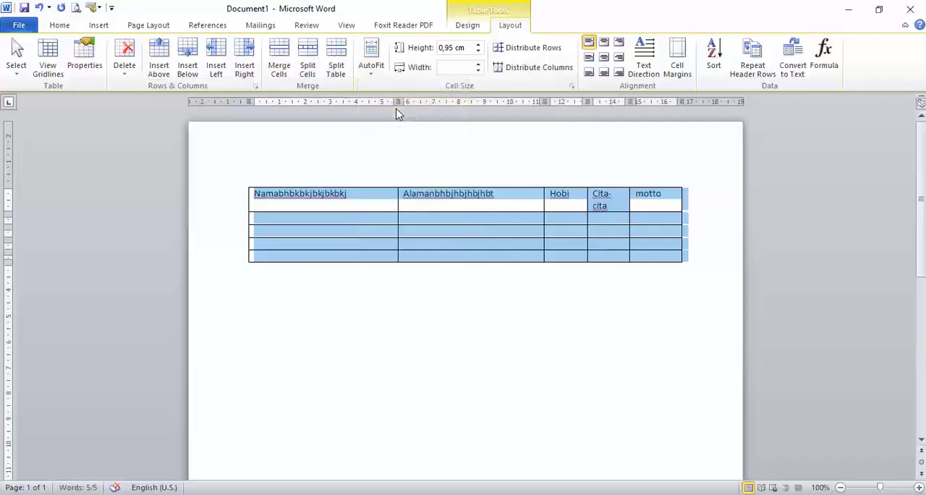
# AutoFit the entire table to its contents so that each column matches its heading text.
pyautogui.click(373, 75)
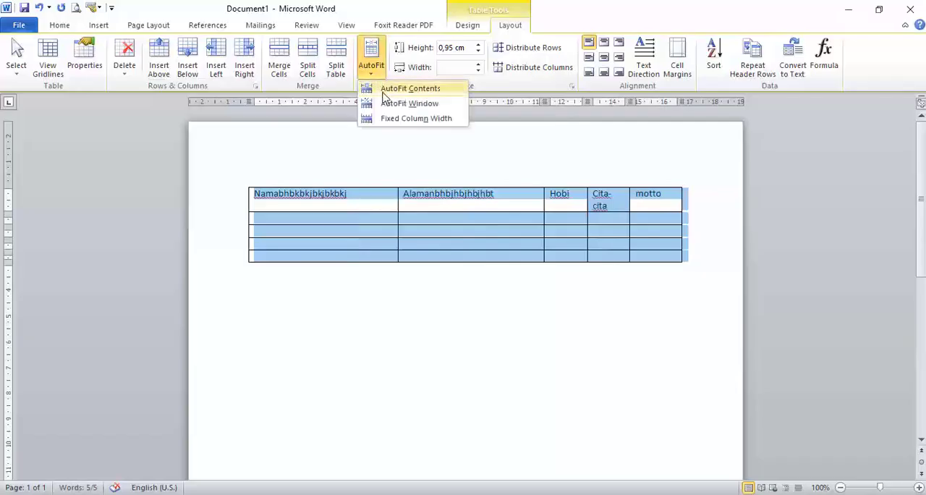
pyautogui.click(377, 88)
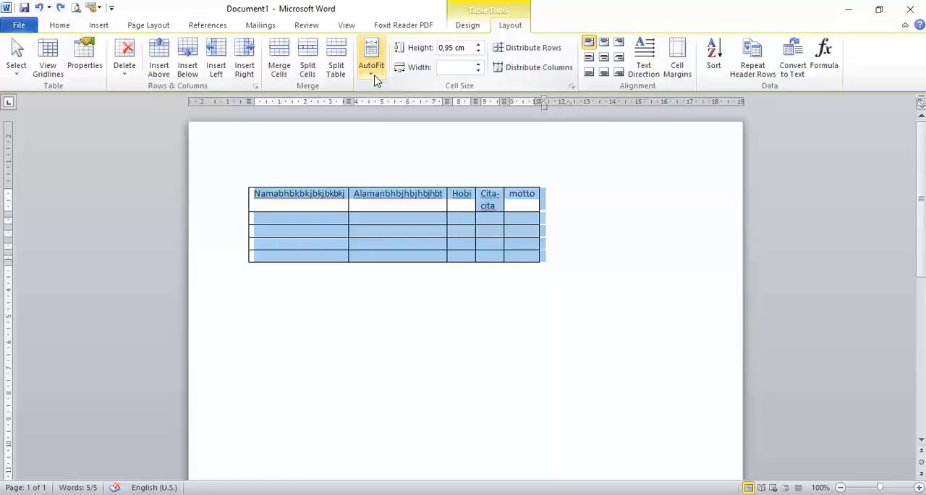
pyautogui.click(373, 72)
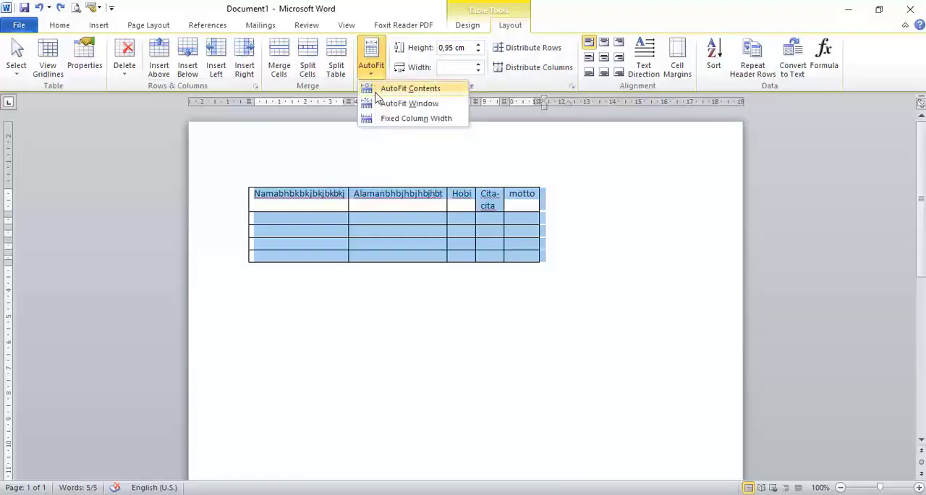
pyautogui.click(432, 90)
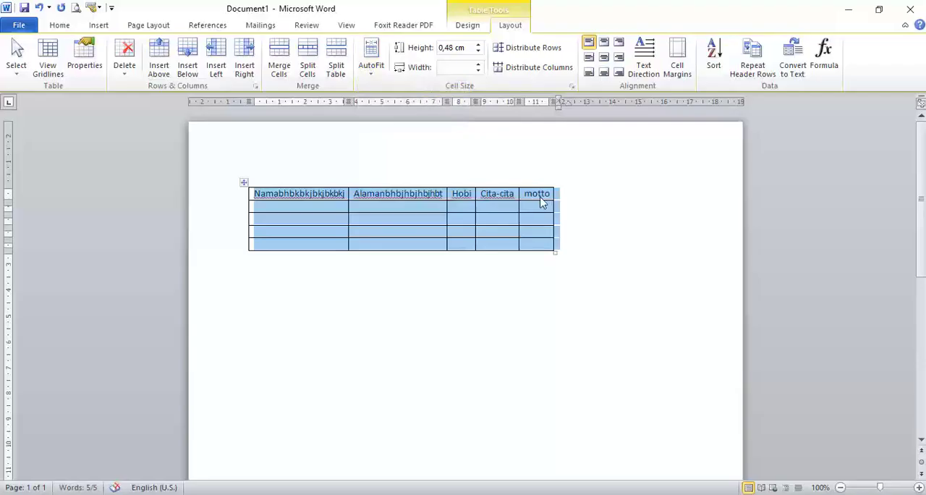
pyautogui.click(621, 232)
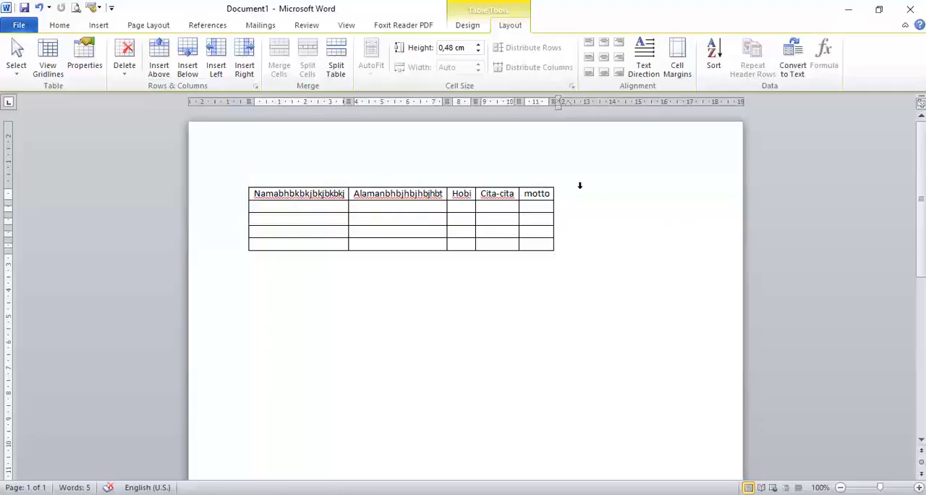
# Delete the whole table and insert a new one with six columns and six rows.
pyautogui.rightClick(244, 184)
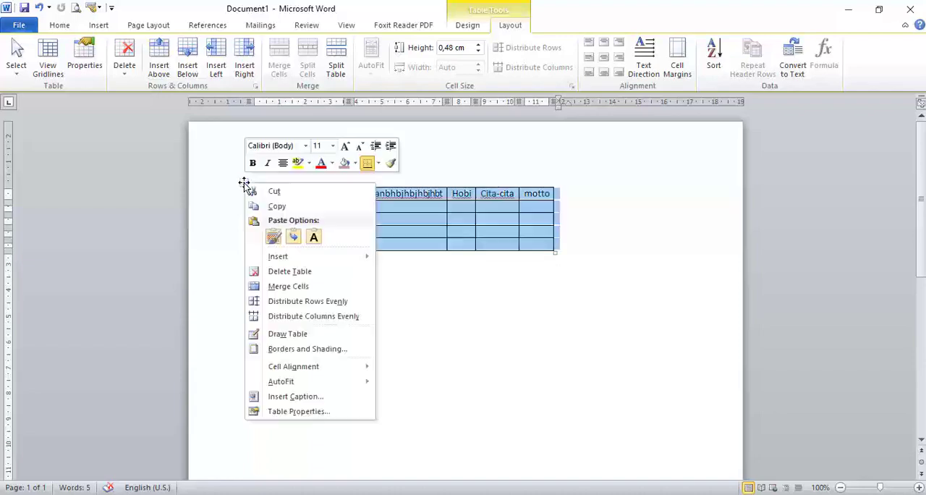
pyautogui.click(289, 272)
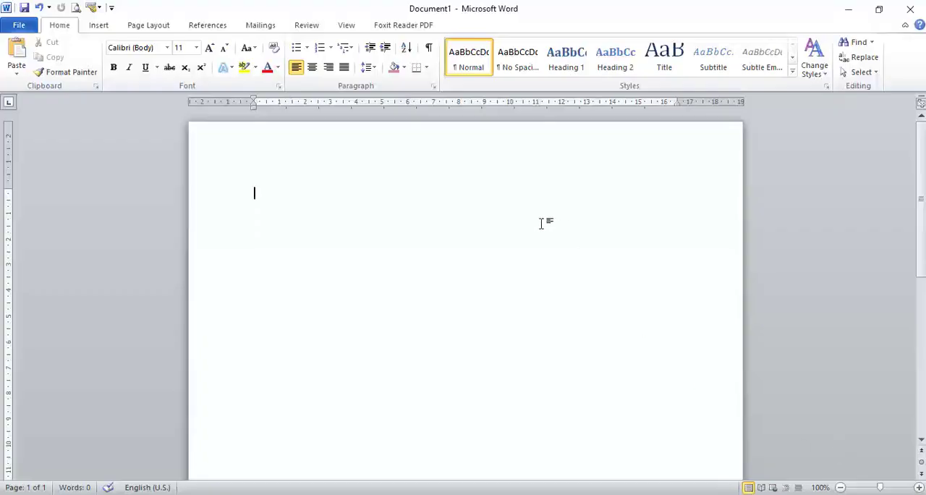
pyautogui.click(98, 26)
pyautogui.click(107, 61)
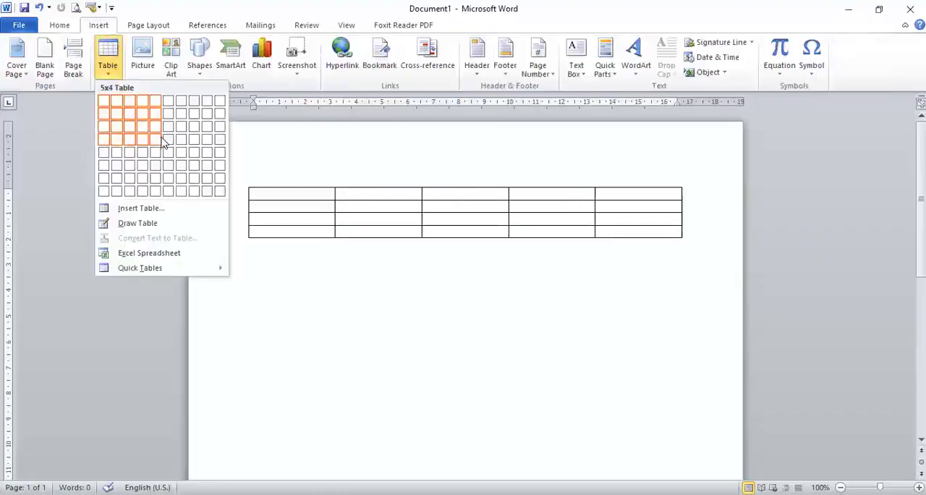
pyautogui.click(168, 165)
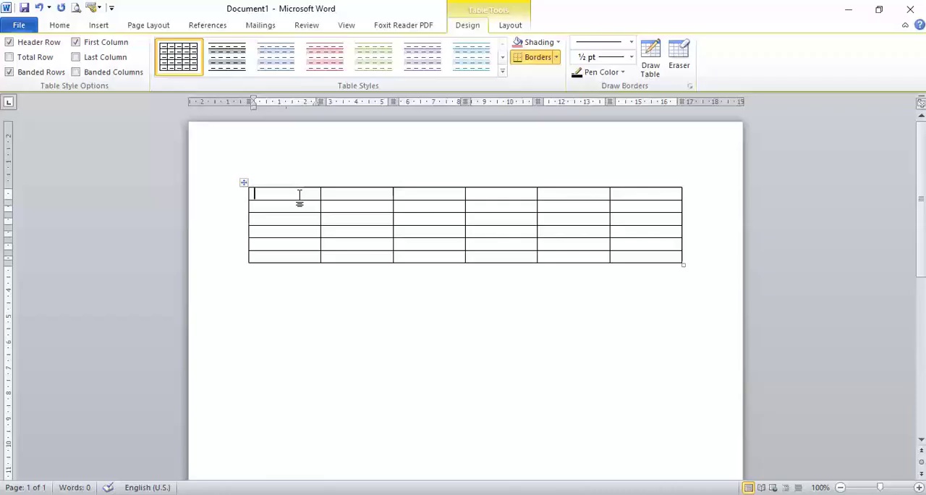
# Enter the headings Nama, Alamat and Hoby in the first three cells of the new table's top row.
pyautogui.write('Nama')
pyautogui.press('Tab')
pyautogui.write('alamat')
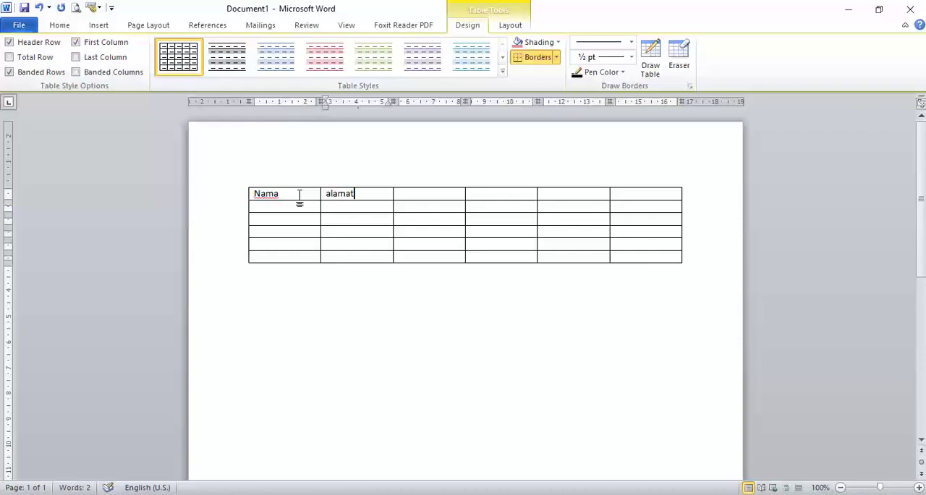
pyautogui.press('Tab')
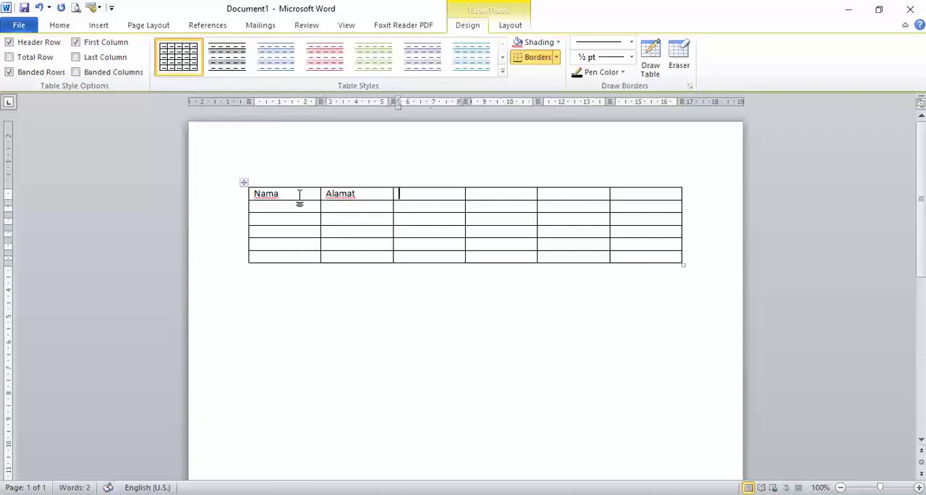
pyautogui.write('hoby')
pyautogui.press('Tab')
# Enter the headings Cita-cita, Motto and visi in the last three cells of the top row.
pyautogui.write('c')
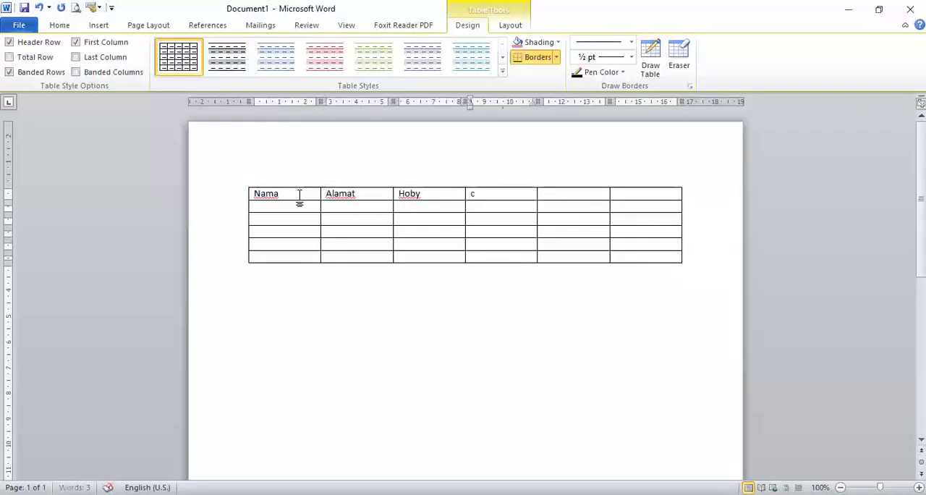
pyautogui.write('ita-cita')
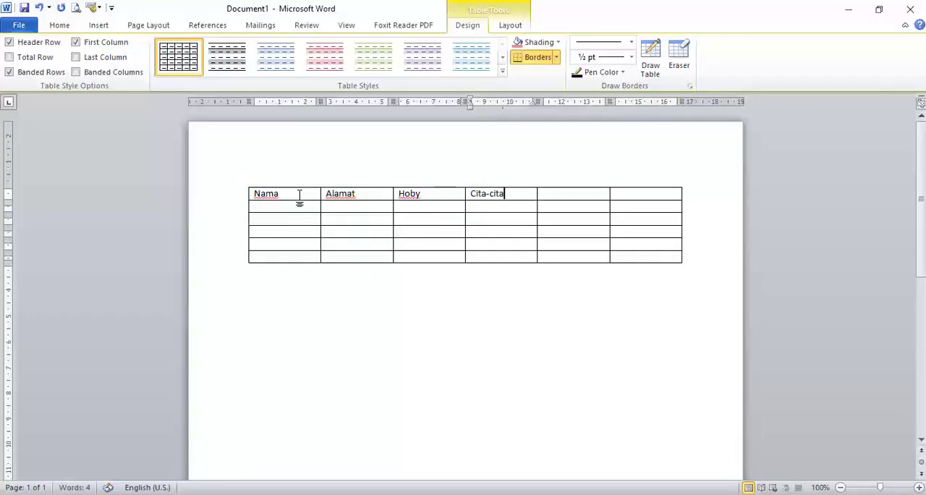
pyautogui.press('Tab')
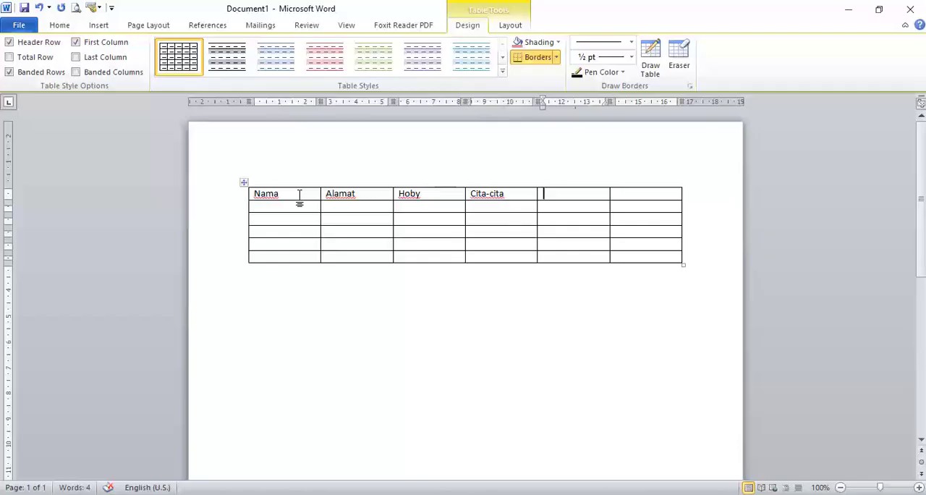
pyautogui.write('motto')
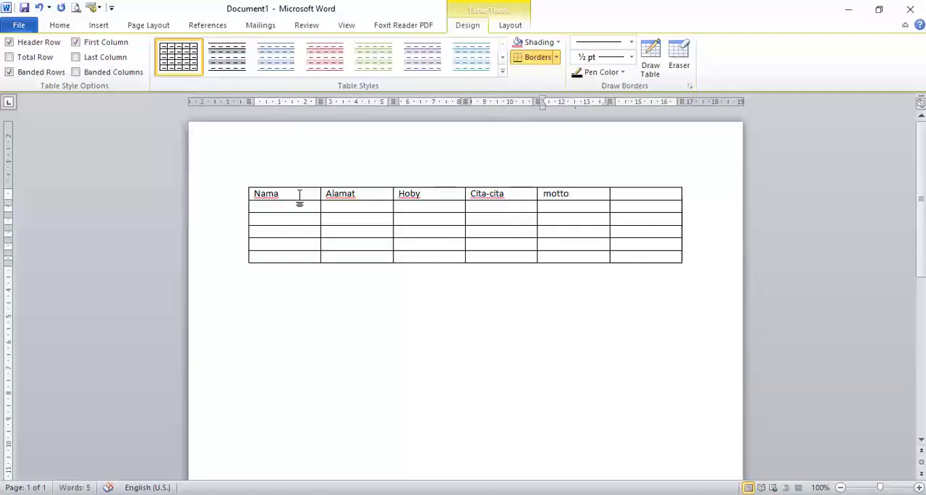
pyautogui.press('Tab')
pyautogui.write('visi')
# Copy the entire six-column table to the clipboard.
pyautogui.click(243, 183)
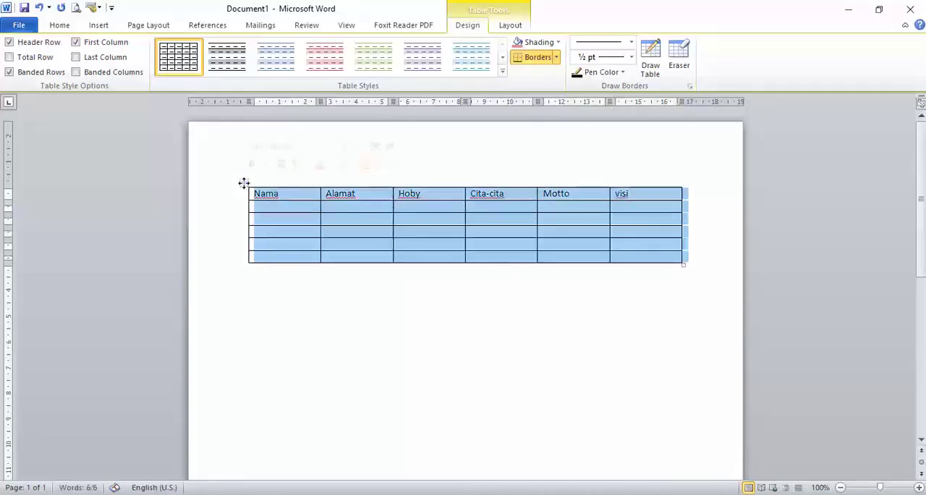
pyautogui.rightClick(243, 183)
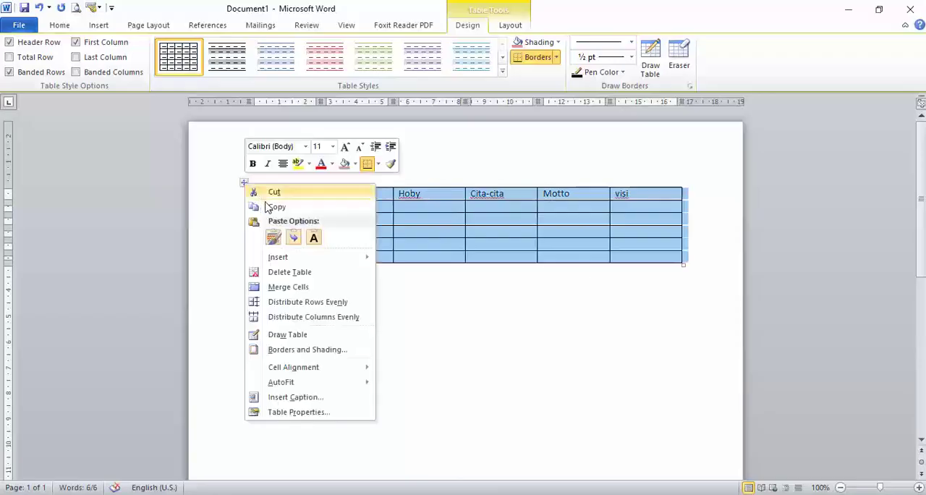
pyautogui.click(267, 207)
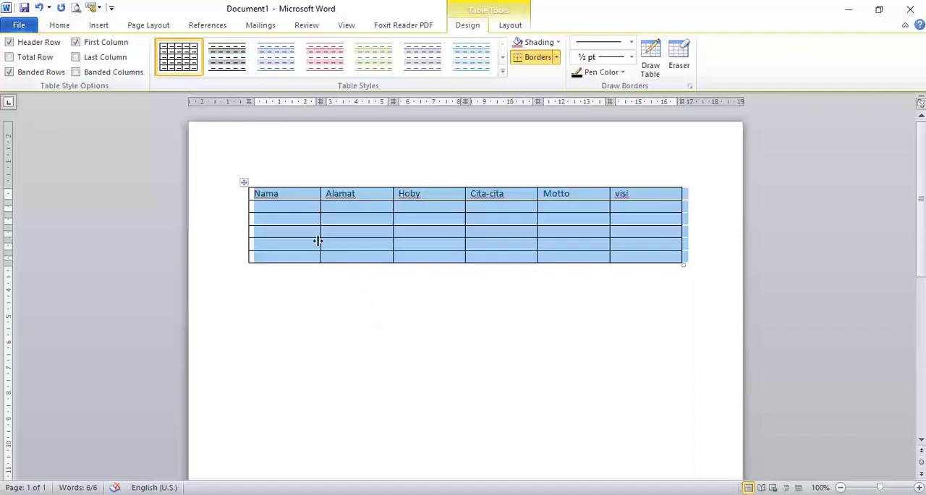
pyautogui.click(329, 288)
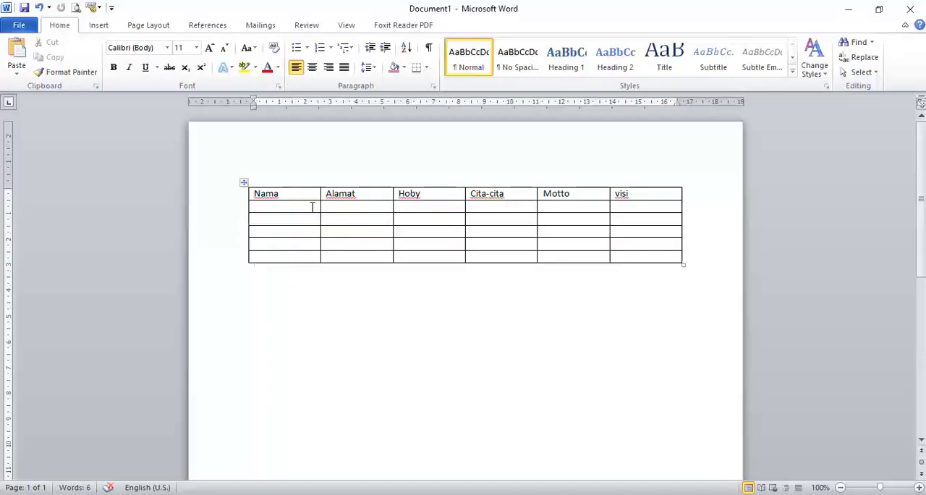
pyautogui.click(244, 183)
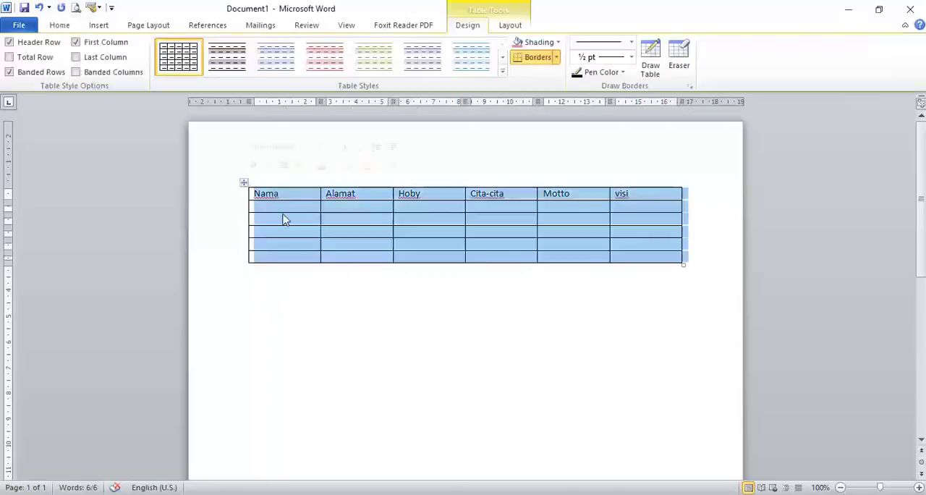
pyautogui.rightClick(244, 186)
pyautogui.click(279, 211)
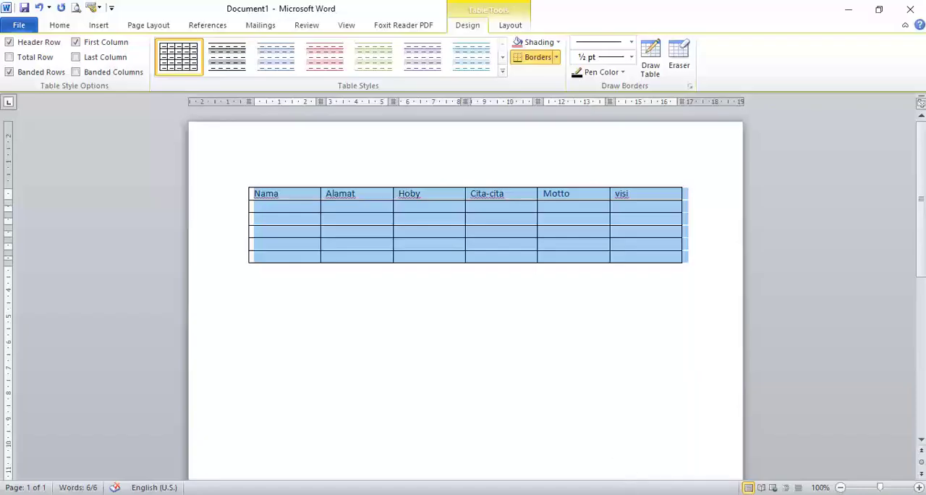
# Switch to the blank Excel workbook and paste the copied table into Sheet1 starting at cell D5.
pyautogui.moveTo(614, 492)
pyautogui.click(615, 469)
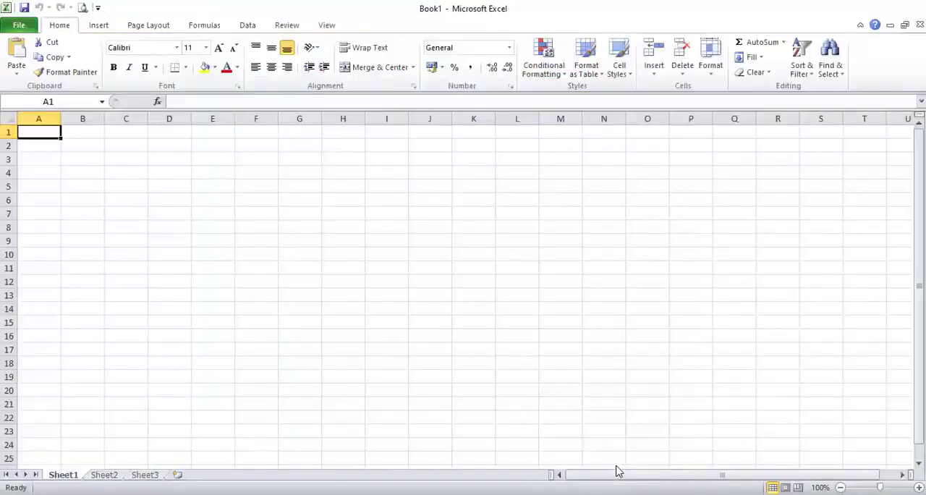
pyautogui.click(178, 190)
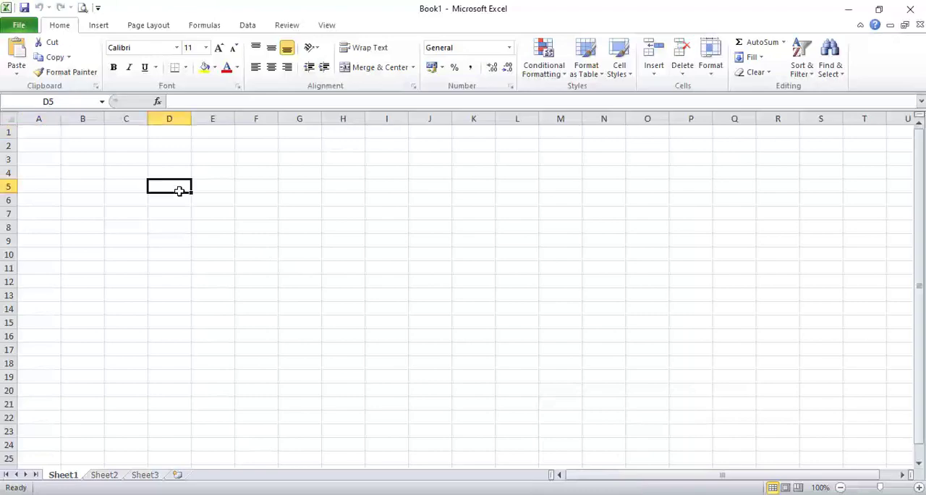
pyautogui.click(16, 56)
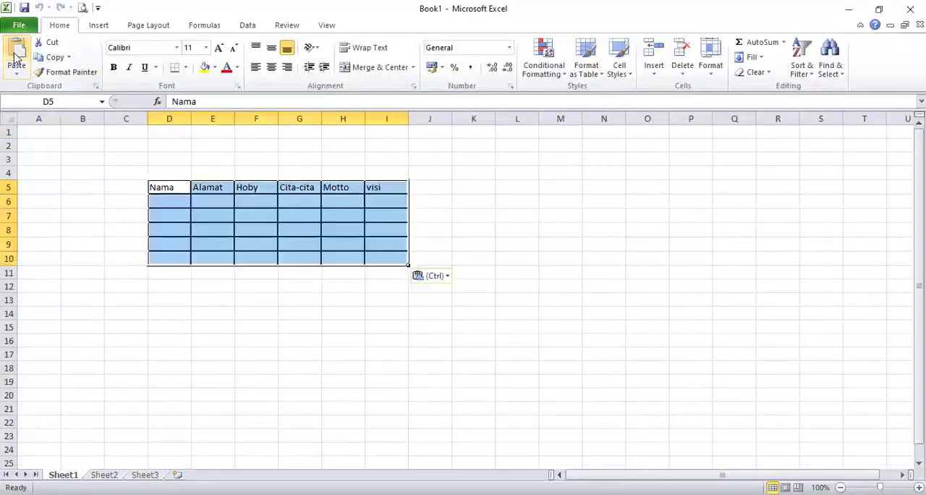
pyautogui.click(343, 340)
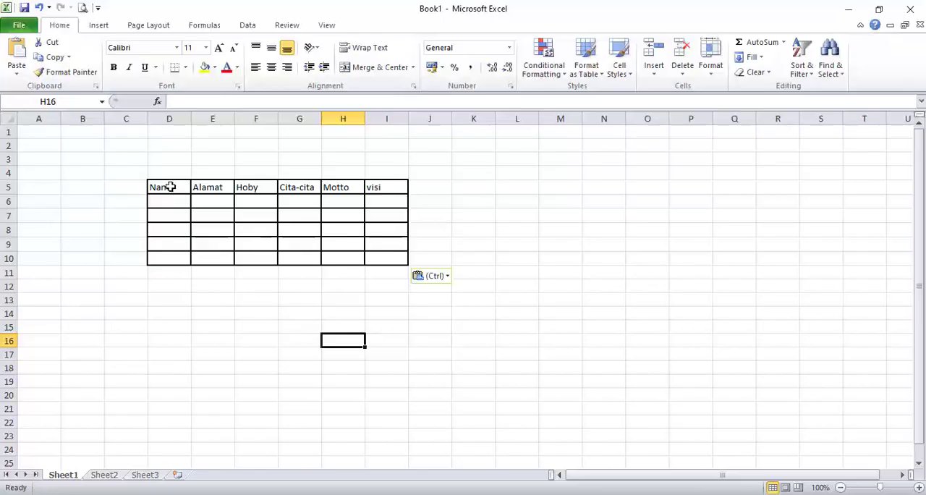
# Copy the table in D5:I10, and try pasting it at cell D13 before undoing that paste.
pyautogui.moveTo(171, 185); pyautogui.dragTo(391, 259)
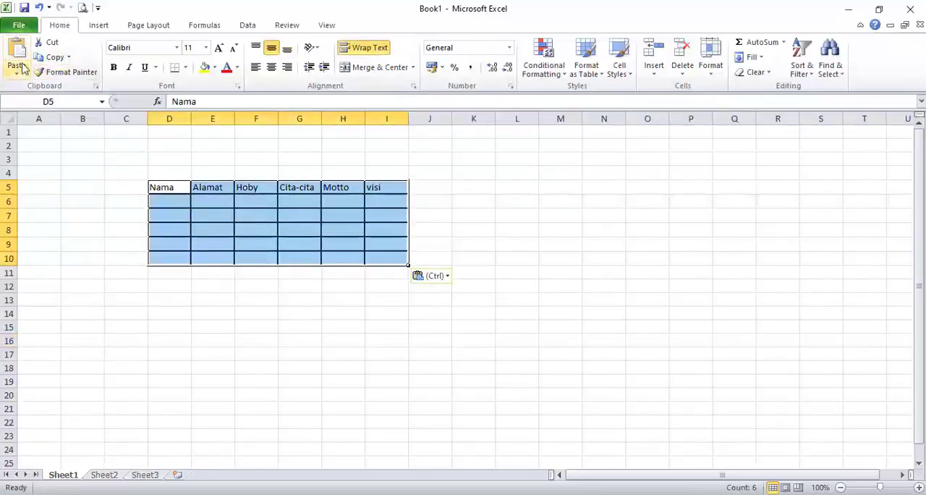
pyautogui.click(52, 57)
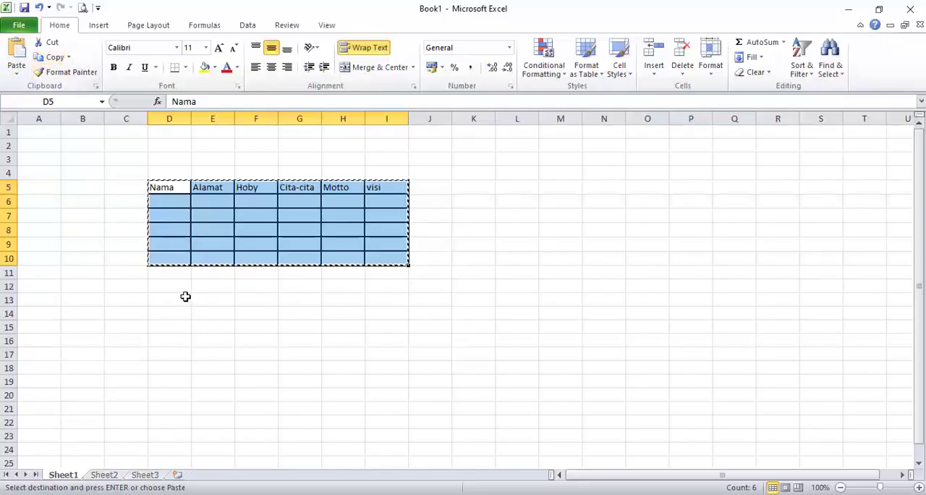
pyautogui.click(16, 58)
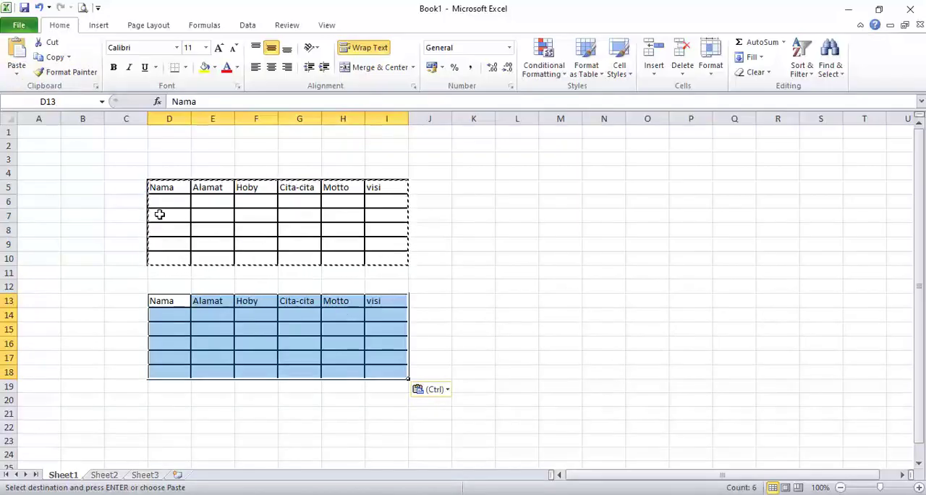
pyautogui.hotkey('ctrl', 'z')
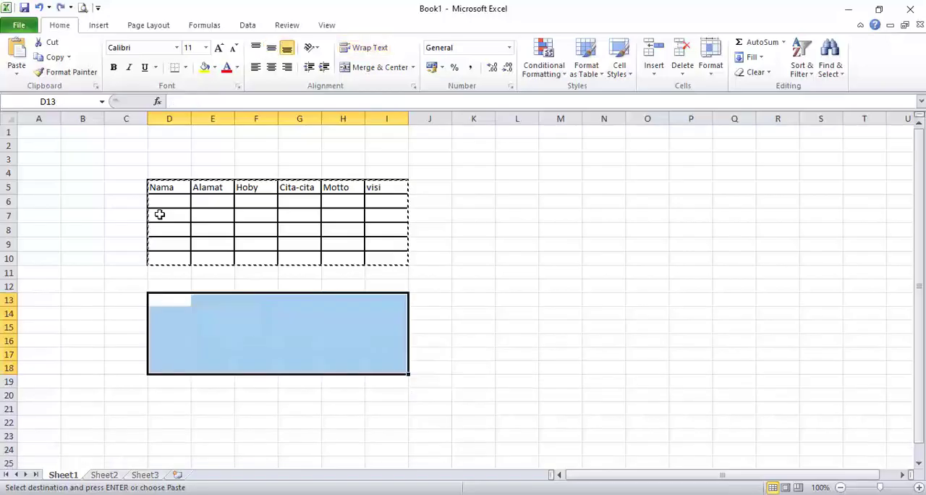
pyautogui.click(173, 303)
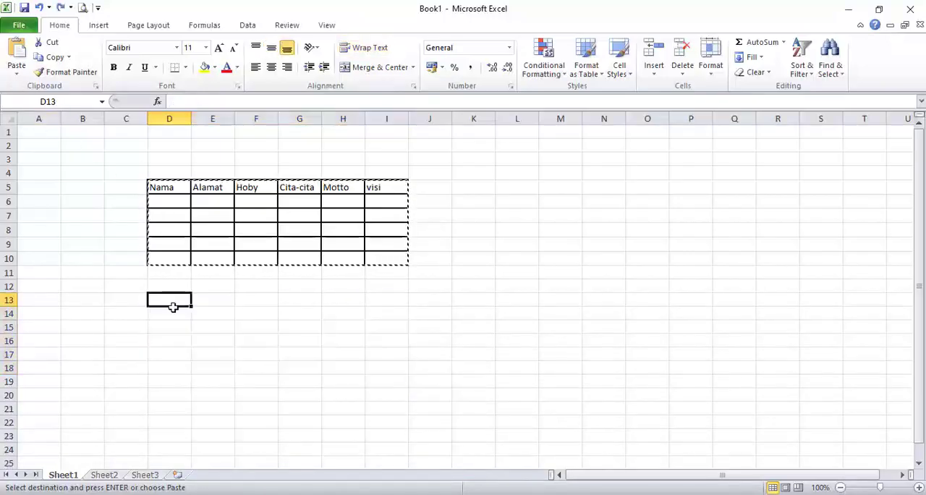
# Try pasting the copied table transposed at cell D13 with Paste Special, and undo that paste.
pyautogui.click(16, 74)
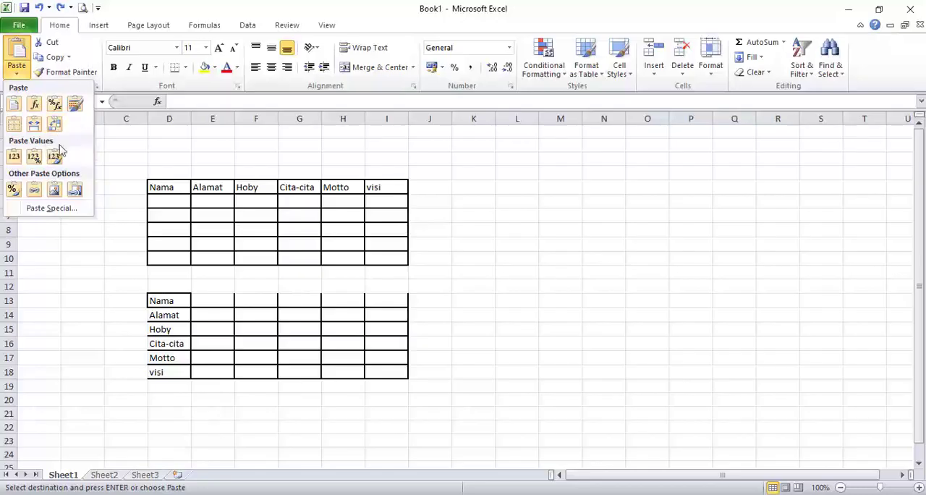
pyautogui.click(50, 209)
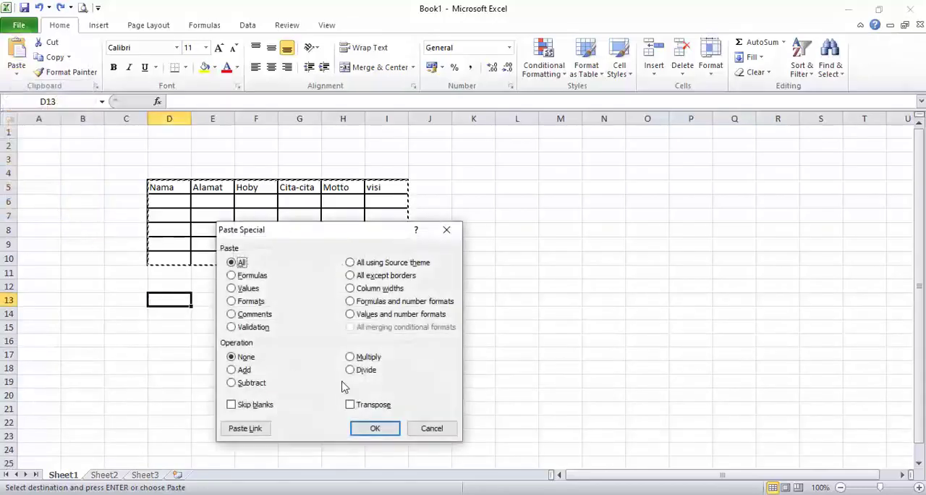
pyautogui.click(351, 405)
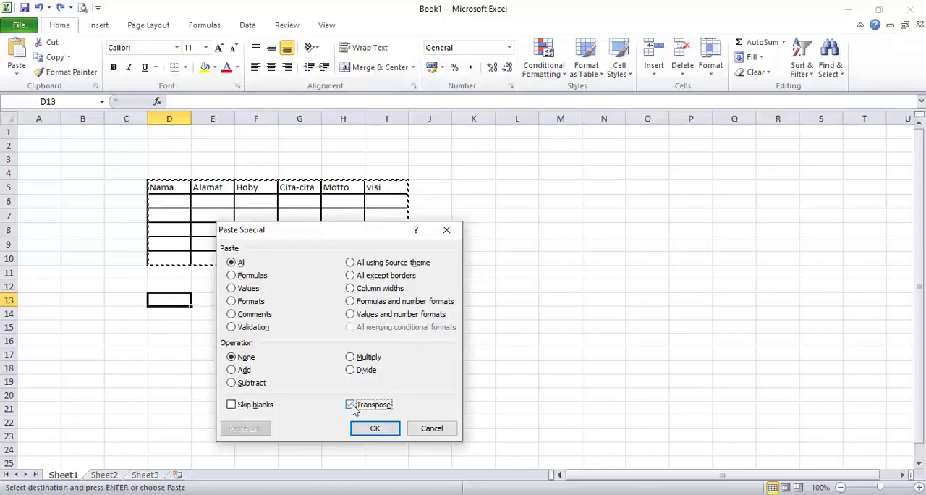
pyautogui.click(379, 429)
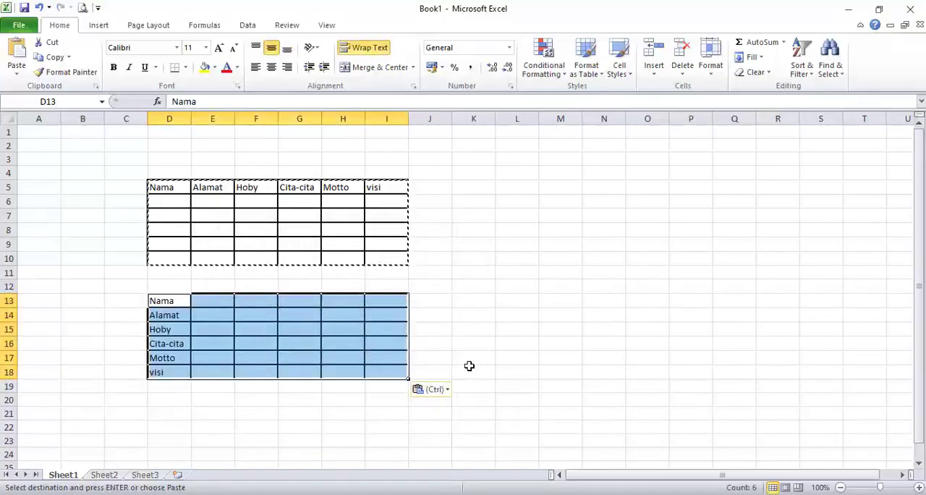
pyautogui.click(176, 202)
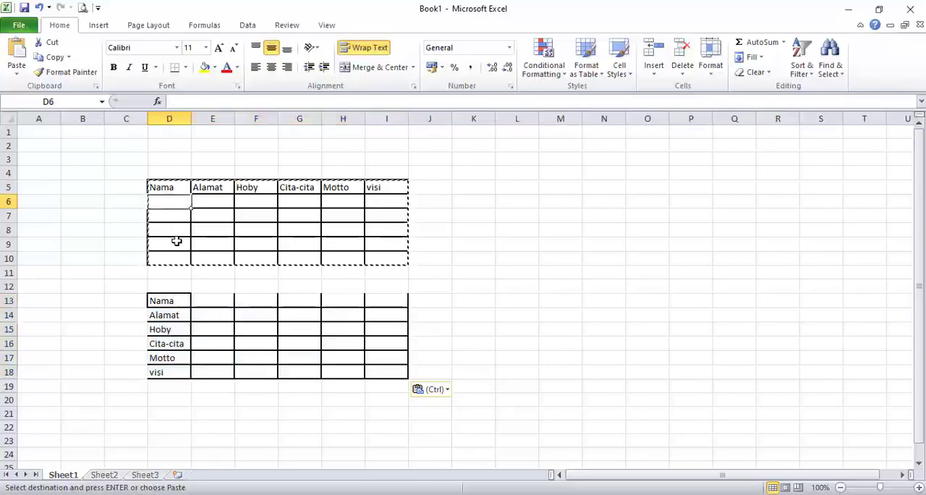
pyautogui.click(161, 300)
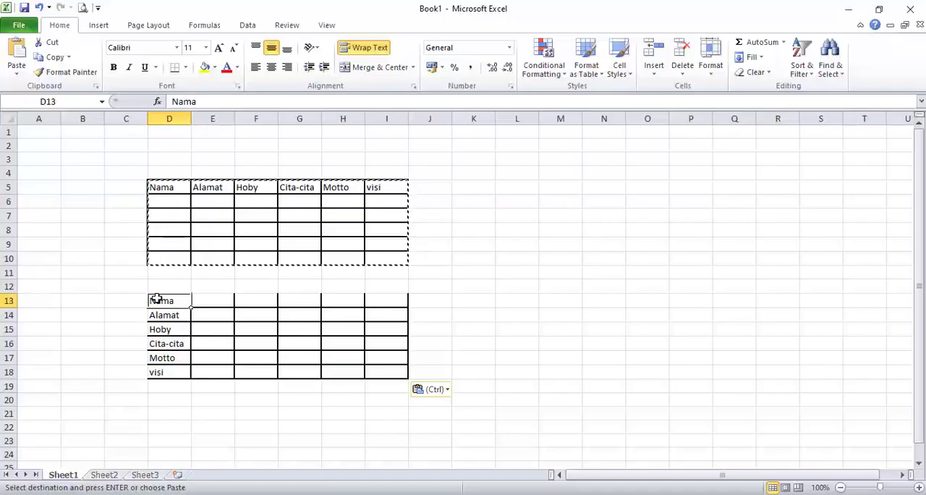
pyautogui.hotkey('ctrl', 'z')
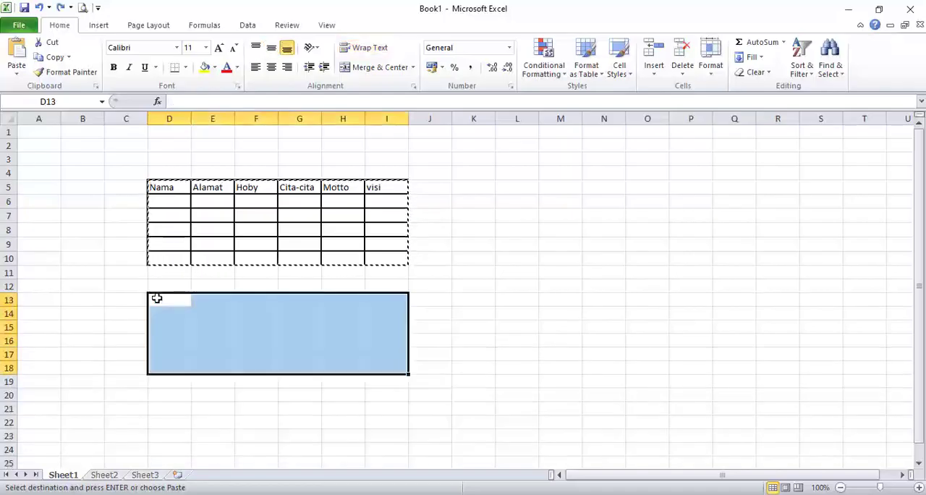
# Enter njnnk, jhvjhv and jhvjh in row 6 beneath the Nama, Alamat and Hoby headings.
pyautogui.click(167, 199)
pyautogui.write('njn')
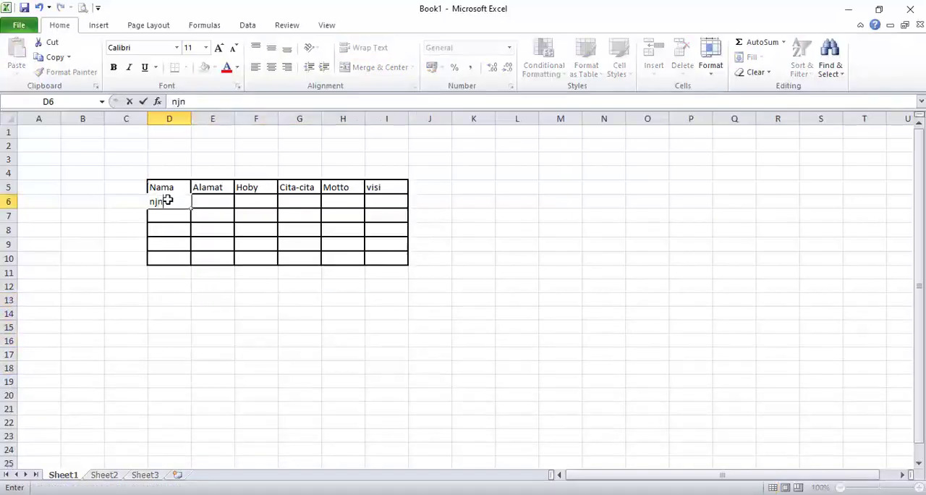
pyautogui.write('nk')
pyautogui.press('Tab')
pyautogui.write('jhvjhv')
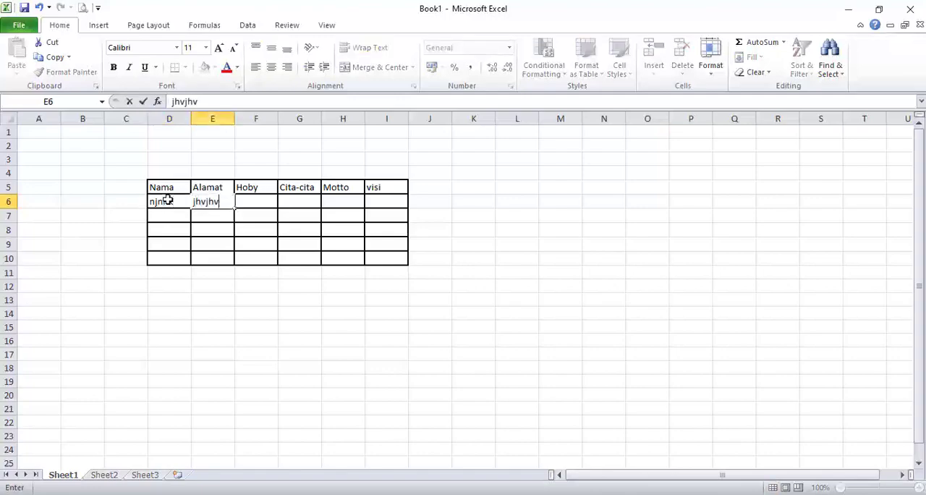
pyautogui.press('Tab')
pyautogui.write('jhvjh')
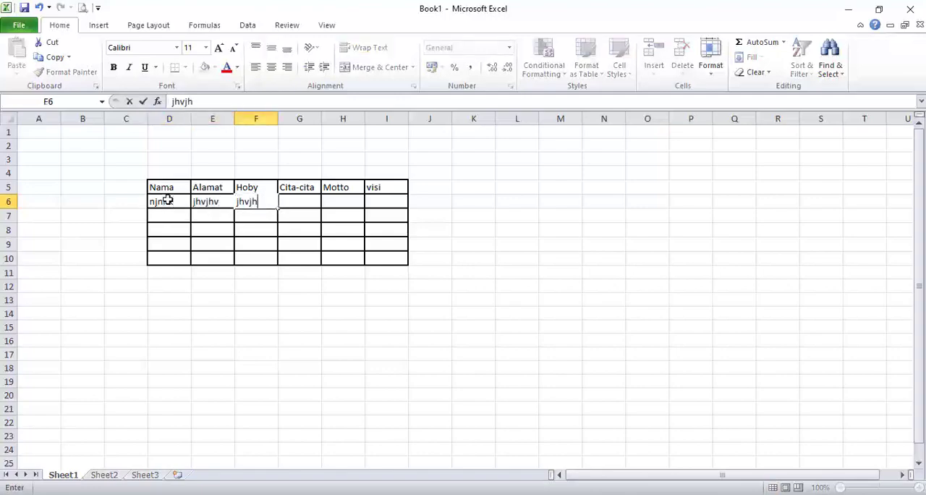
# Fill the rest of row 6 with ugku, hvjhv and tdx beneath Cita-cita, Motto and visi.
pyautogui.press('Tab')
pyautogui.write('ugku')
pyautogui.press('Tab')
pyautogui.write('hvjhv')
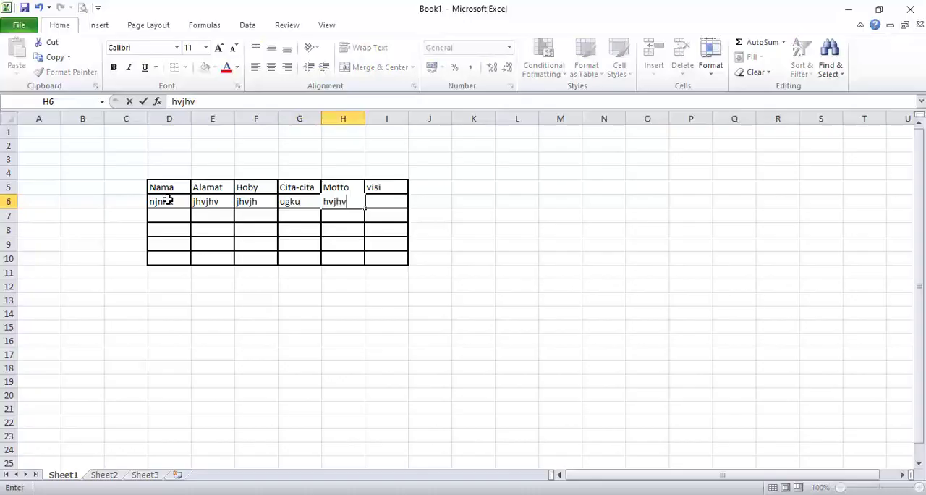
pyautogui.press('Tab')
pyautogui.write('tdx')
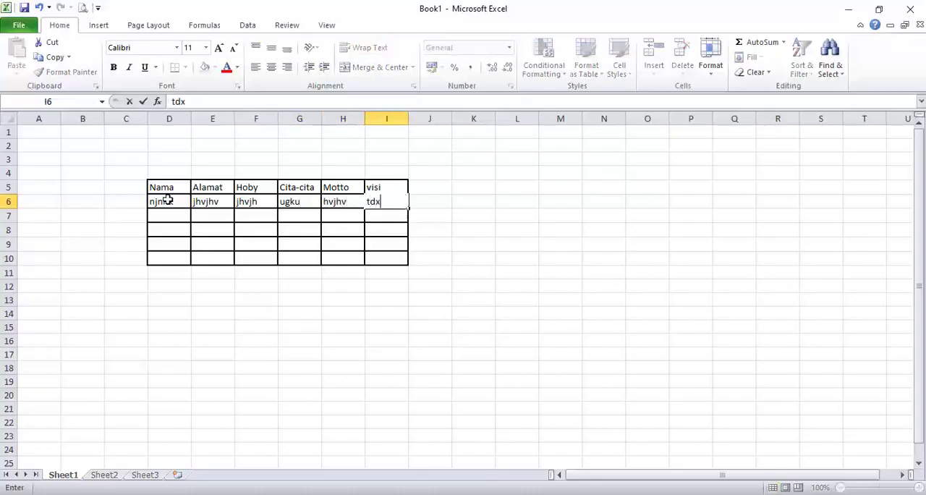
pyautogui.click(166, 201)
# Copy the table in D5:I10 and paste it transposed at cell D12 using Paste Special.
pyautogui.moveTo(163, 187); pyautogui.dragTo(404, 261)
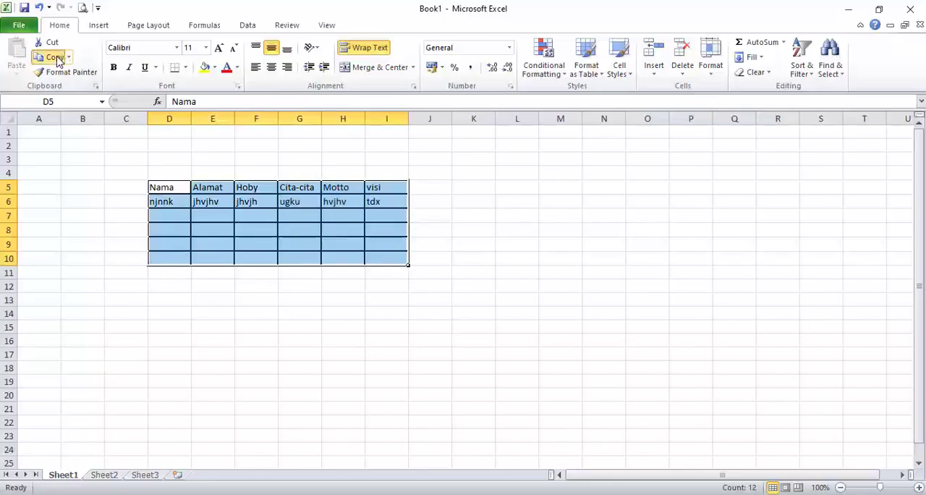
pyautogui.click(55, 57)
pyautogui.click(161, 284)
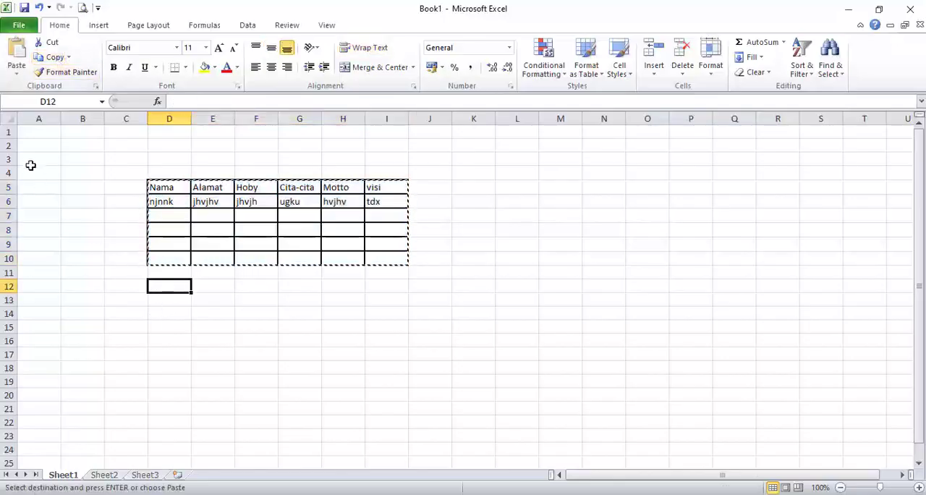
pyautogui.click(17, 73)
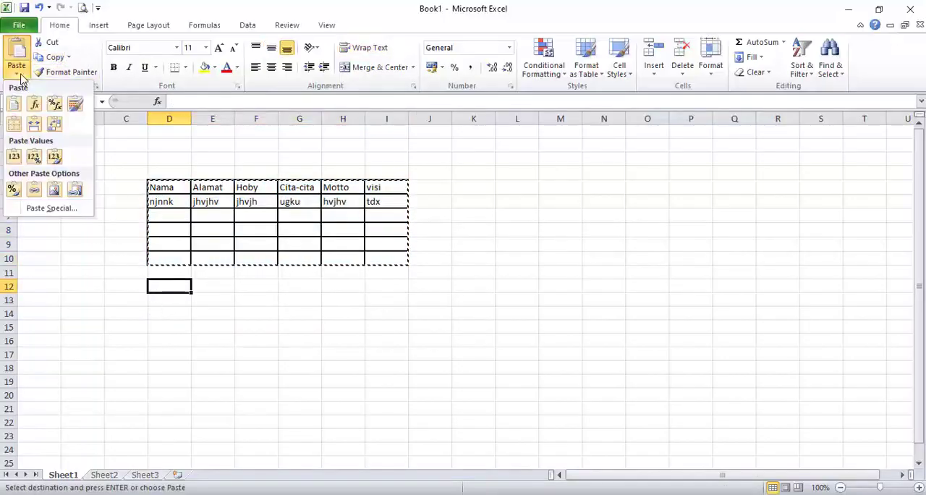
pyautogui.click(52, 208)
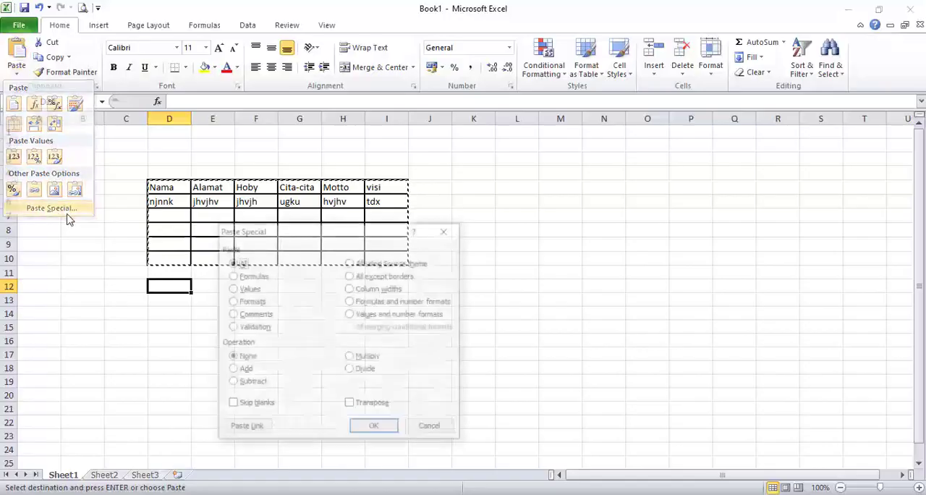
pyautogui.click(368, 405)
pyautogui.click(374, 428)
pyautogui.click(379, 439)
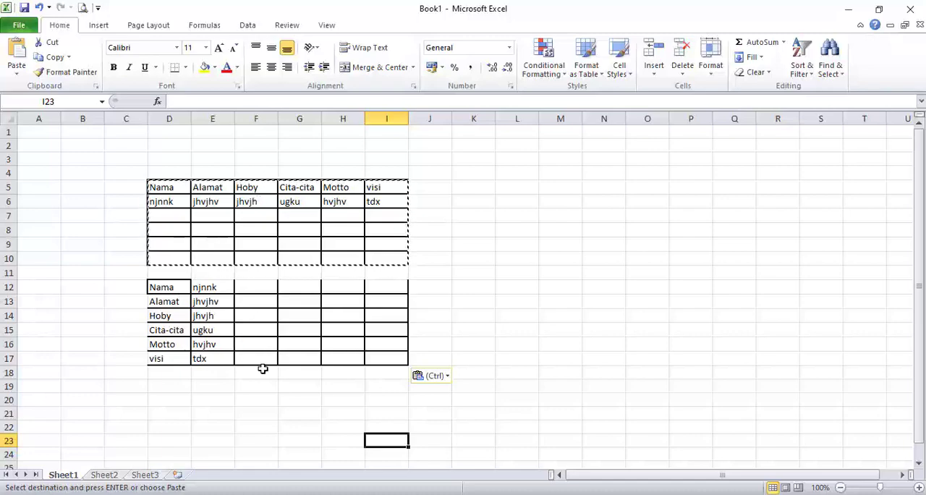
# Copy the transposed table in D12:I17, switch to the Word document and paste it below the existing table.
pyautogui.click(214, 385)
pyautogui.moveTo(166, 283); pyautogui.dragTo(399, 367)
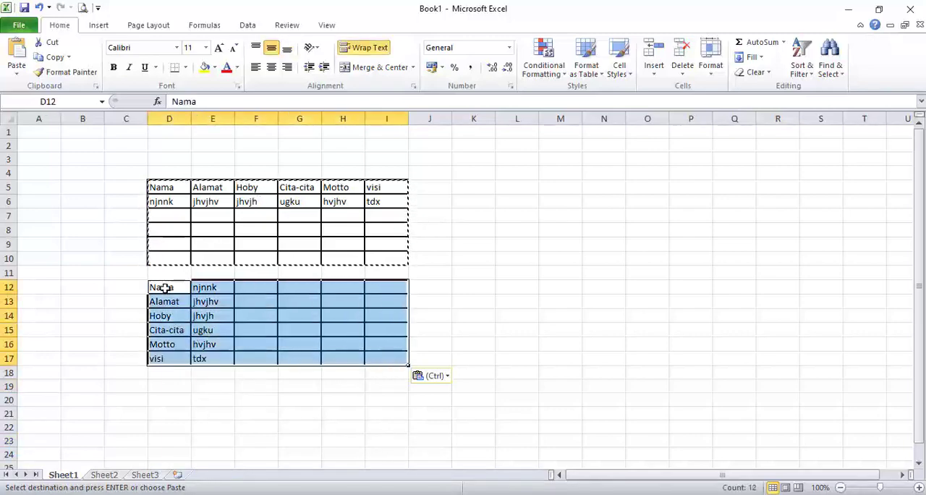
pyautogui.click(49, 61)
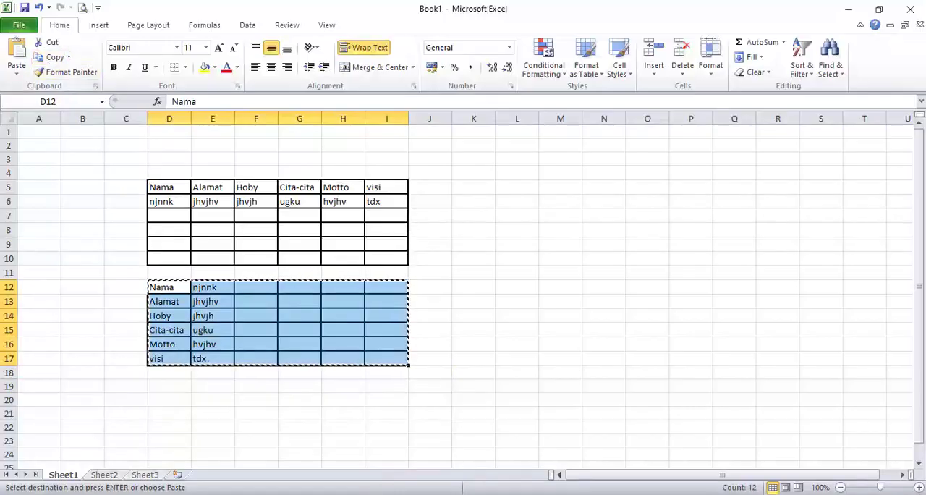
pyautogui.click(532, 494)
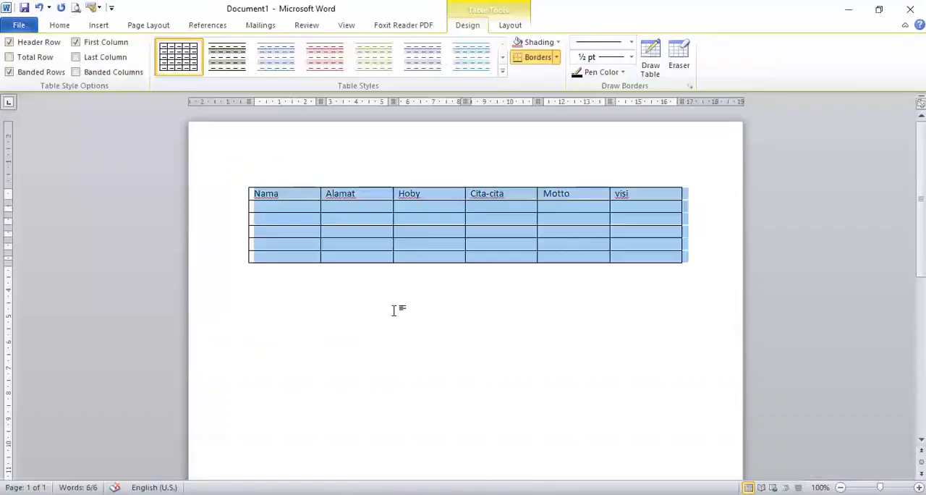
pyautogui.click(265, 292)
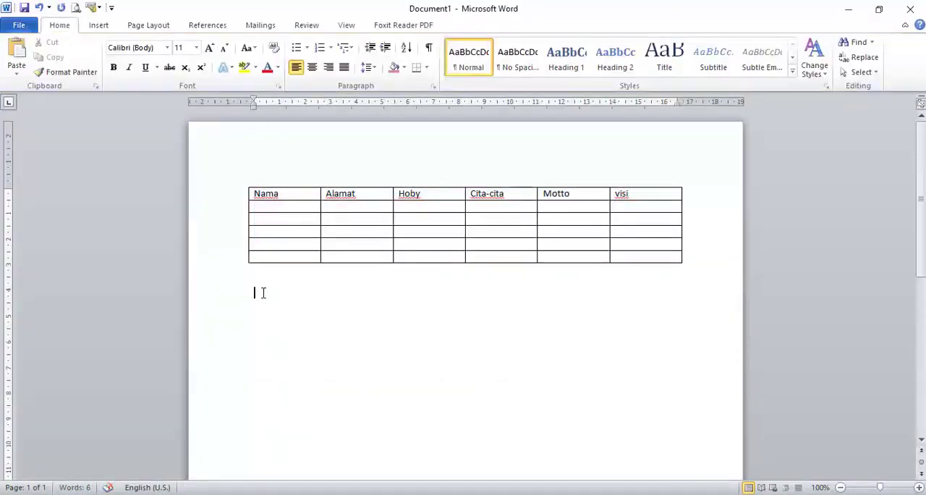
pyautogui.hotkey('ctrl', 'v')
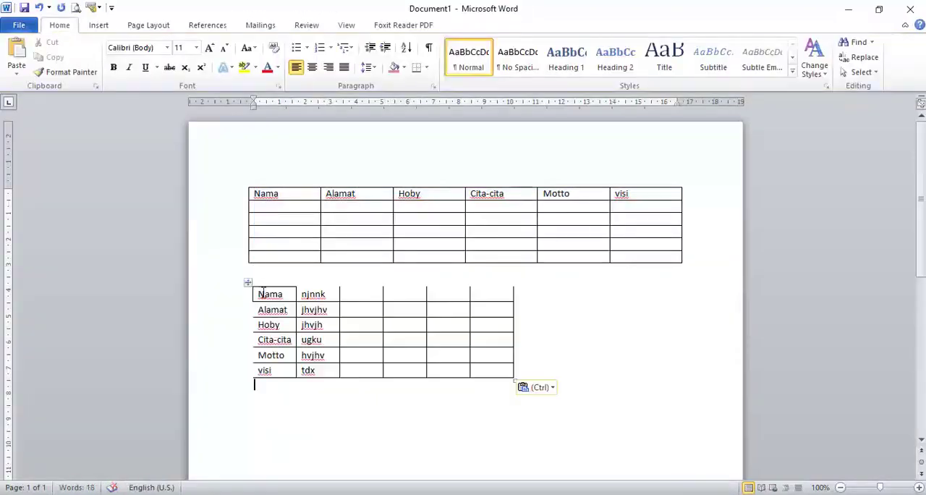
# Apply All Borders to the entire transposed table pasted in the document.
pyautogui.click(367, 293)
pyautogui.click(400, 292)
pyautogui.click(437, 293)
pyautogui.click(486, 293)
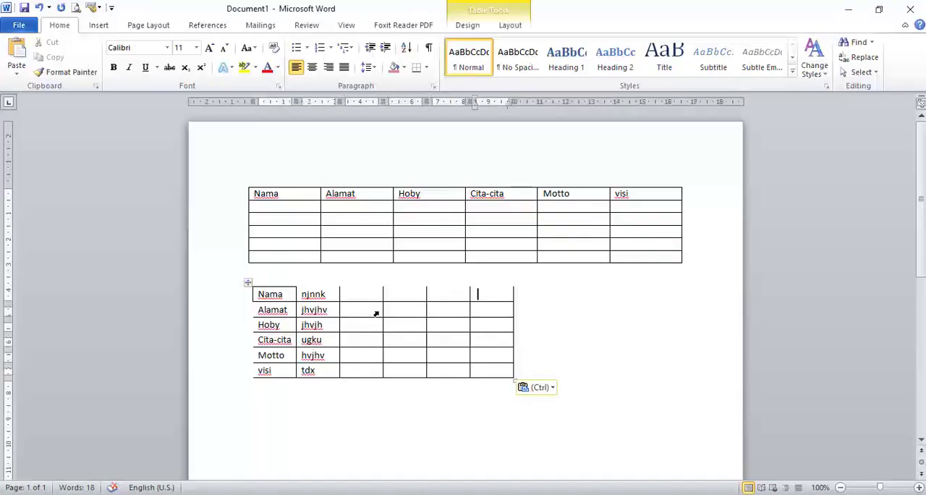
pyautogui.moveTo(280, 294); pyautogui.dragTo(482, 372)
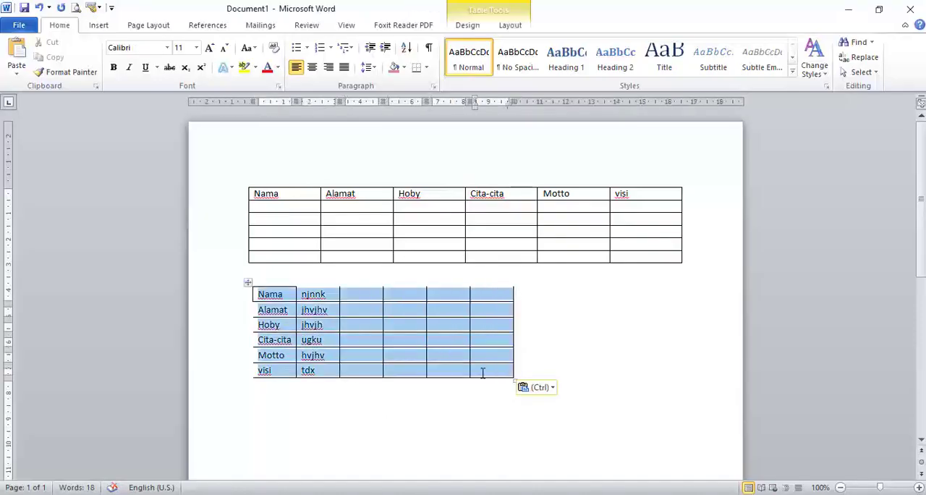
pyautogui.click(427, 67)
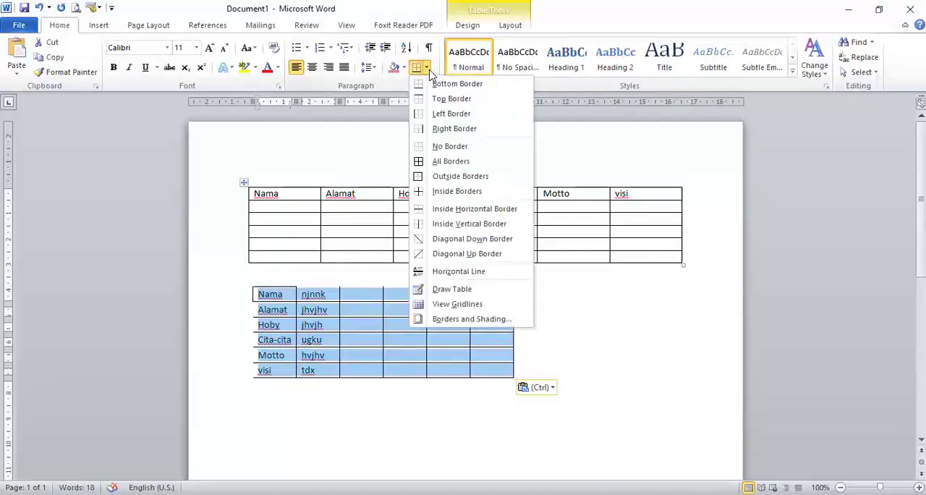
pyautogui.click(465, 162)
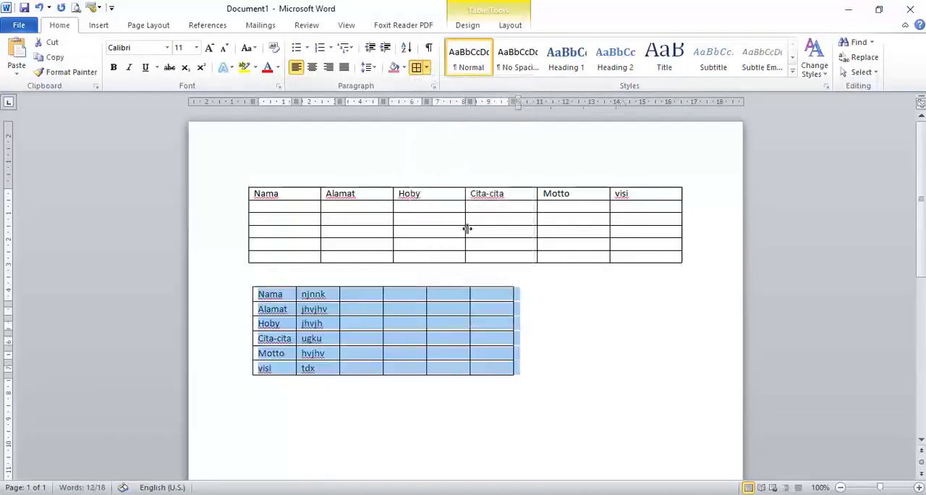
pyautogui.click(541, 354)
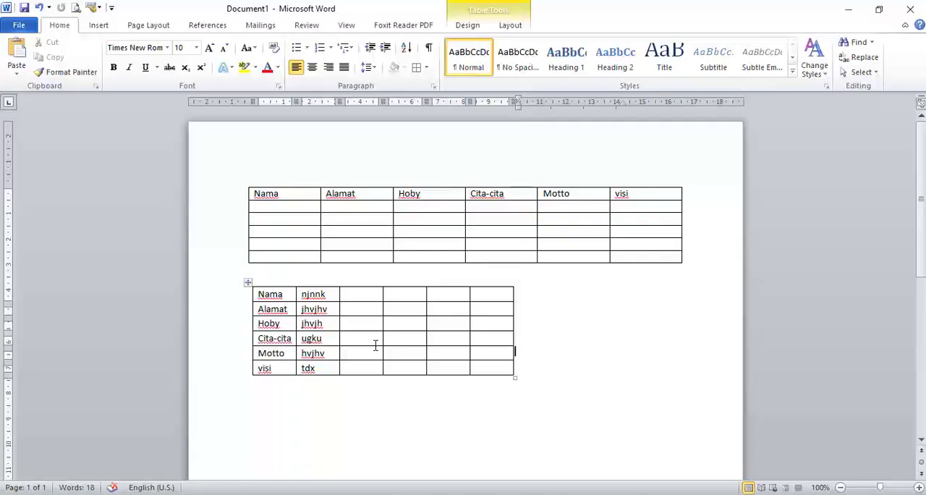
# Clear the contents of the pasted transposed table and delete the whole table from the document.
pyautogui.click(247, 283)
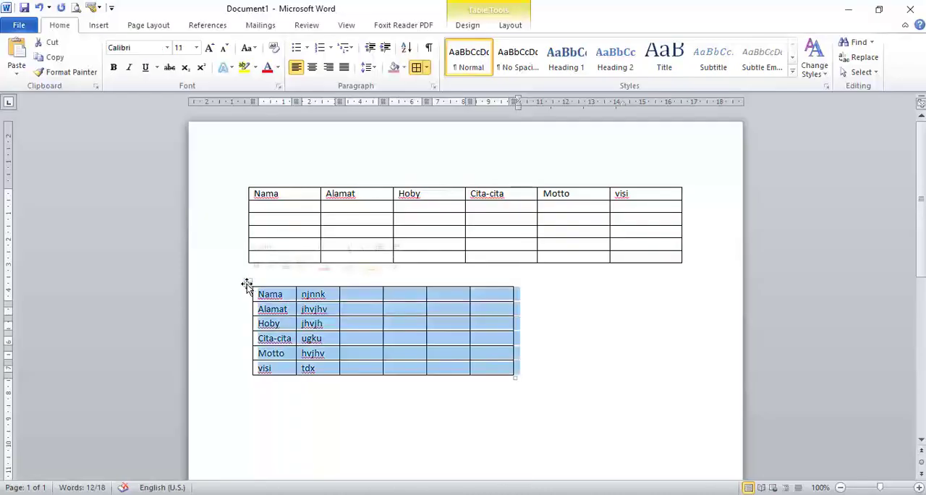
pyautogui.press('Delete')
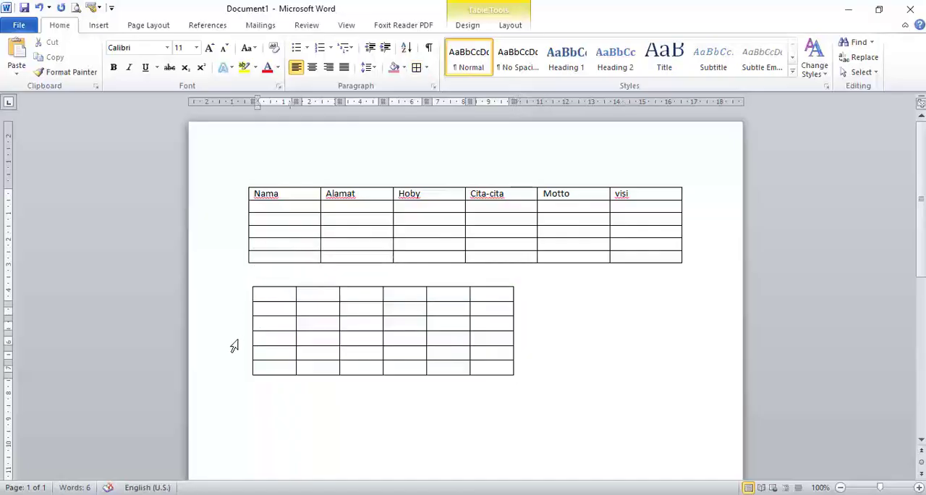
pyautogui.click(245, 296)
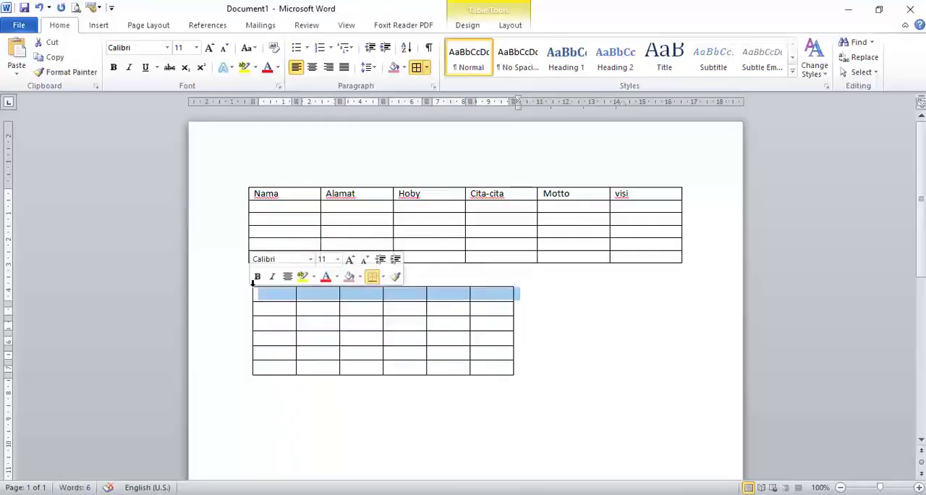
pyautogui.click(248, 284)
pyautogui.rightClick(248, 284)
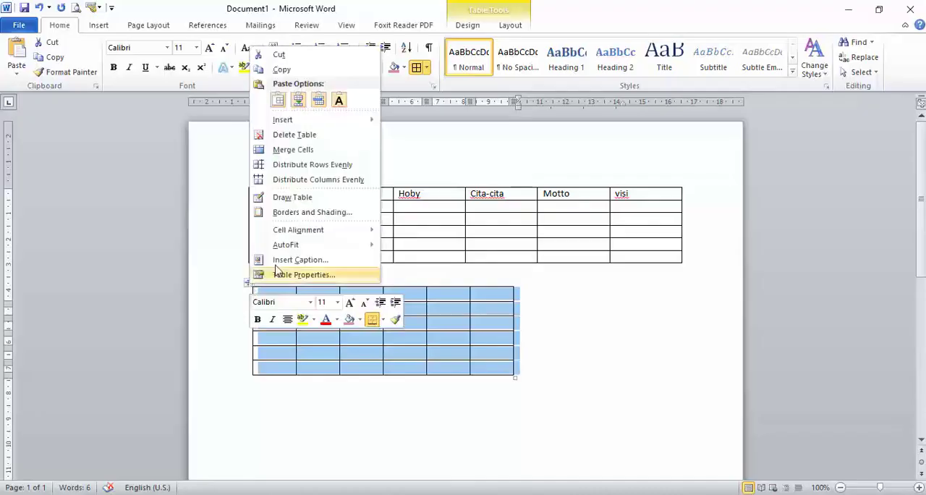
pyautogui.click(311, 136)
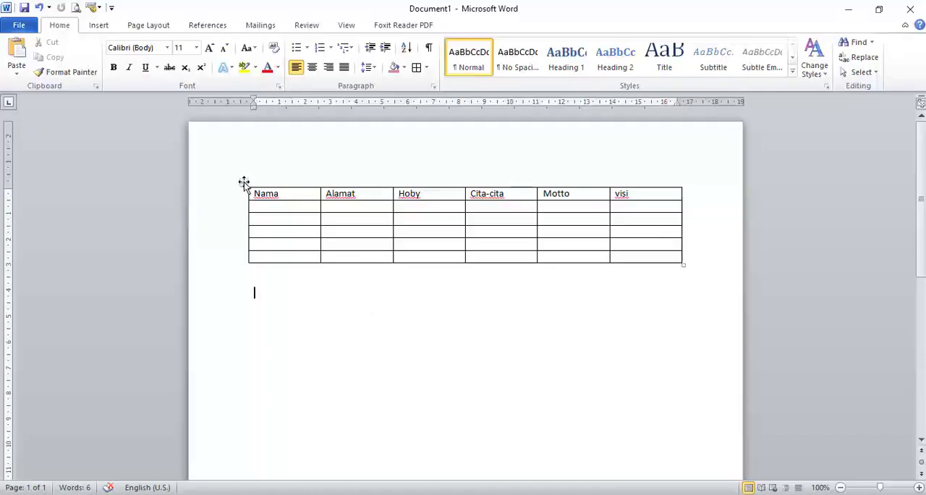
# Save the whole six-column table to the Quick Part Gallery as a building block named contoh and check it in the gallery.
pyautogui.click(244, 183)
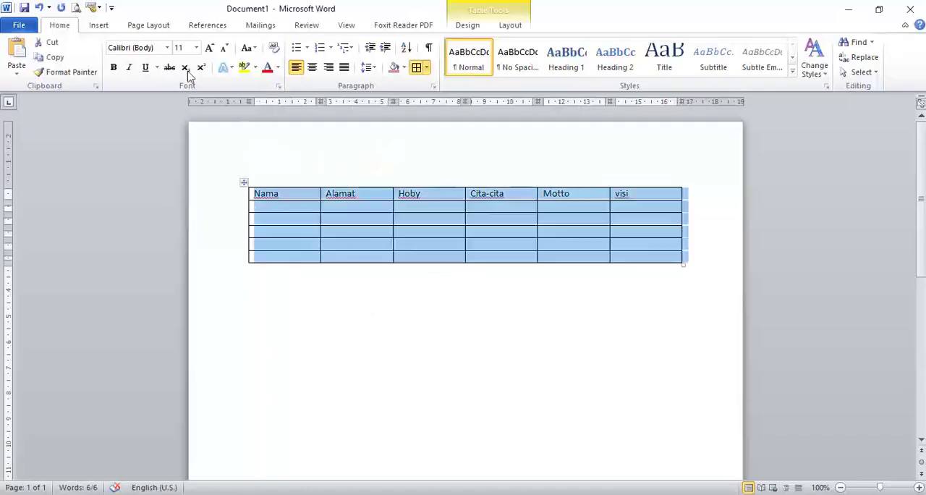
pyautogui.click(103, 28)
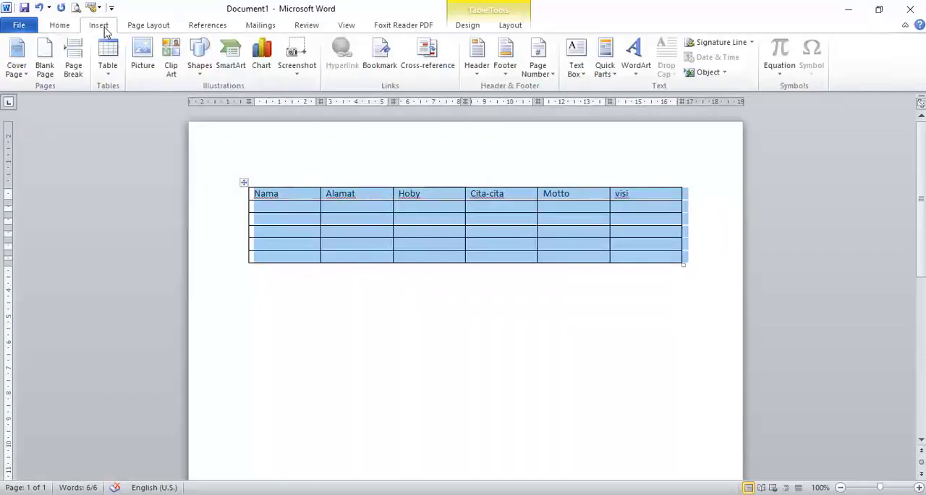
pyautogui.click(608, 74)
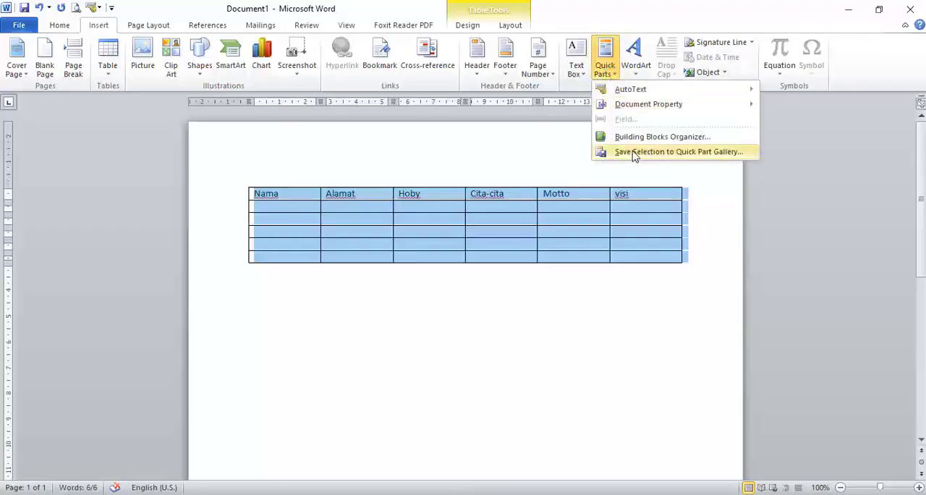
pyautogui.click(700, 158)
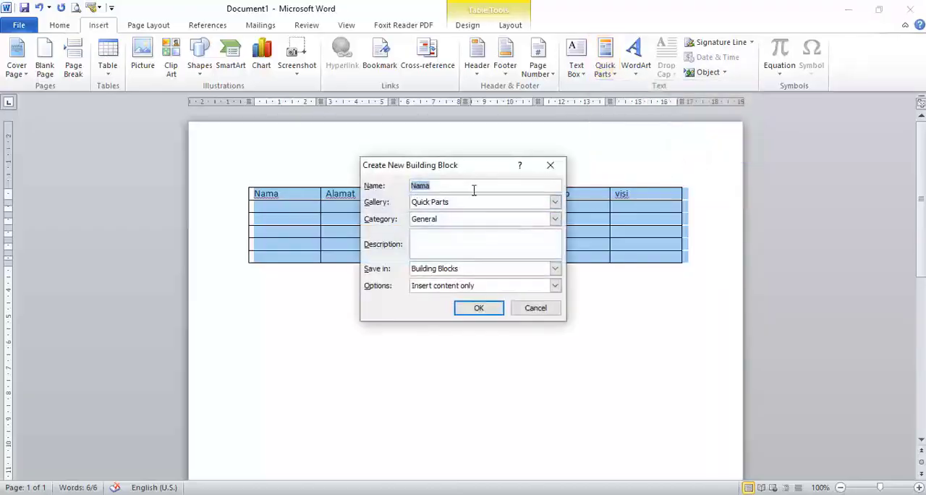
pyautogui.write('contoh')
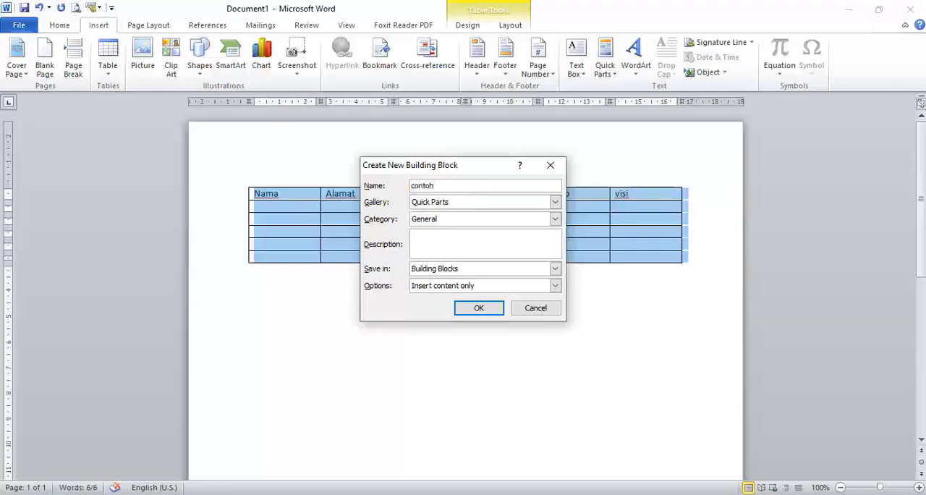
pyautogui.click(495, 311)
pyautogui.click(441, 315)
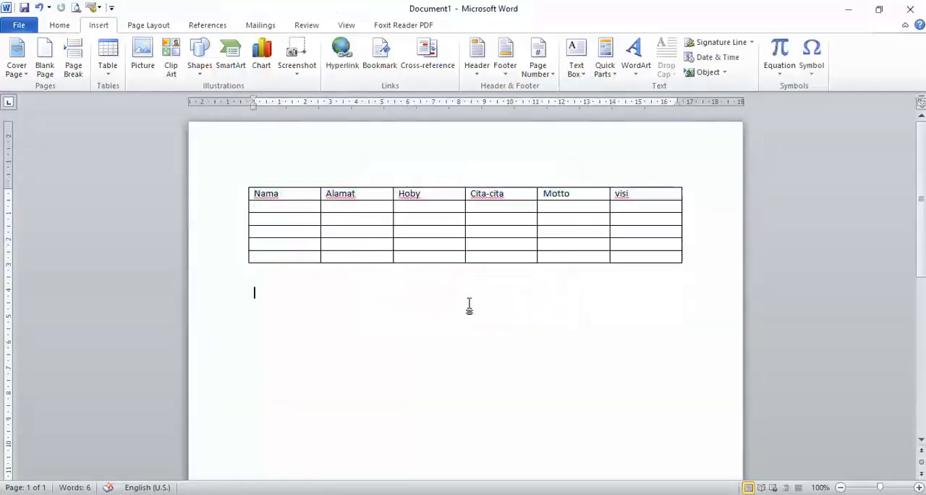
pyautogui.click(606, 67)
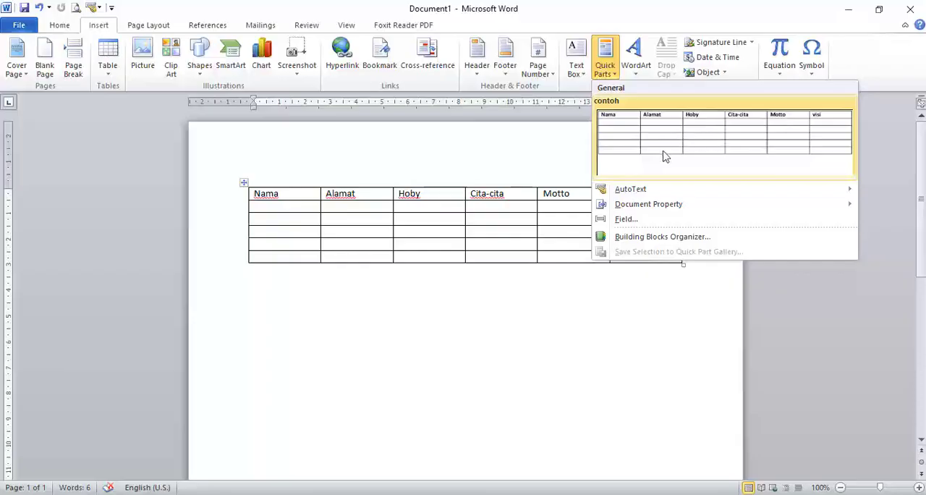
pyautogui.click(646, 323)
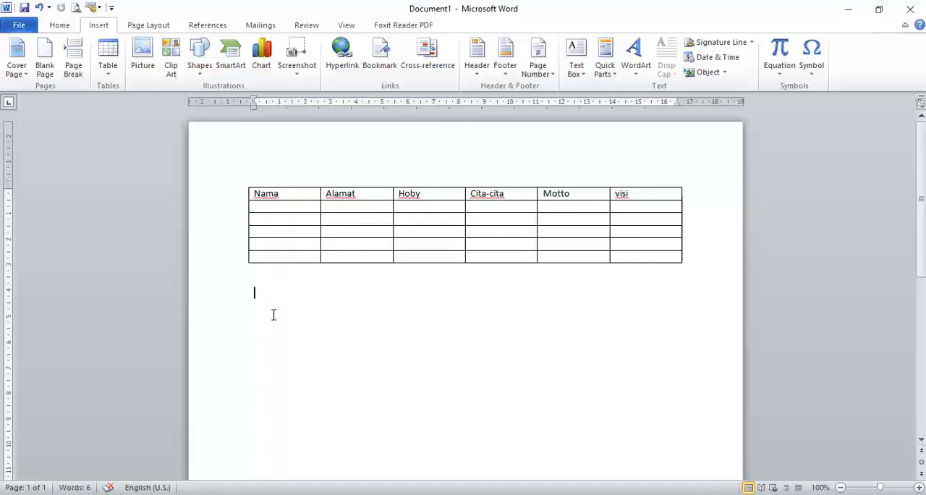
pyautogui.write('hhhhhhhhhhhhhhhhhh')
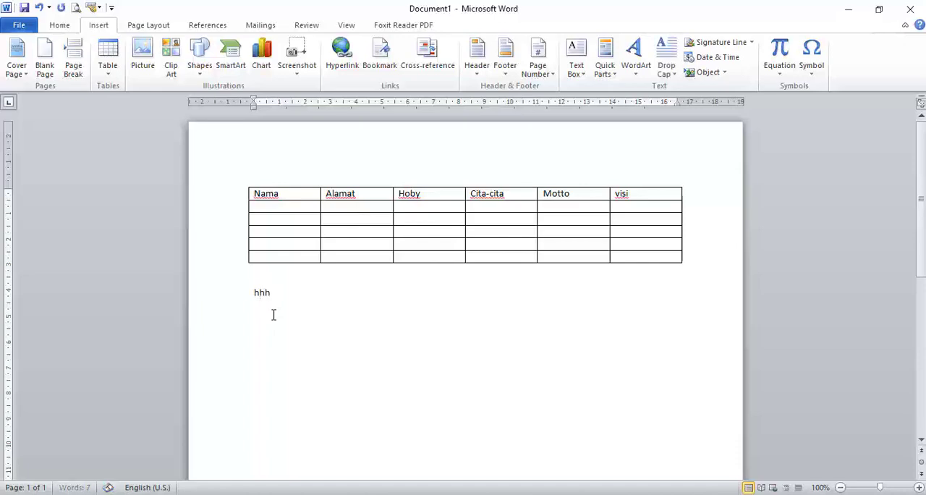
pyautogui.press('BackSpace')
pyautogui.press('BackSpace')
pyautogui.press('BackSpace')
pyautogui.press('BackSpace')
pyautogui.press('BackSpace')
pyautogui.press('BackSpace')
pyautogui.press('BackSpace')
pyautogui.press('BackSpace')
pyautogui.press('BackSpace')
pyautogui.press('BackSpace')
pyautogui.press('BackSpace')
pyautogui.press('BackSpace')
pyautogui.press('BackSpace')
pyautogui.press('BackSpace')
pyautogui.press('BackSpace')
pyautogui.press('BackSpace')
# Enter a line of repeated letter k as filler text below the table and start a new paragraph.
pyautogui.write('kkkkkkkkkkkkkkkkk')
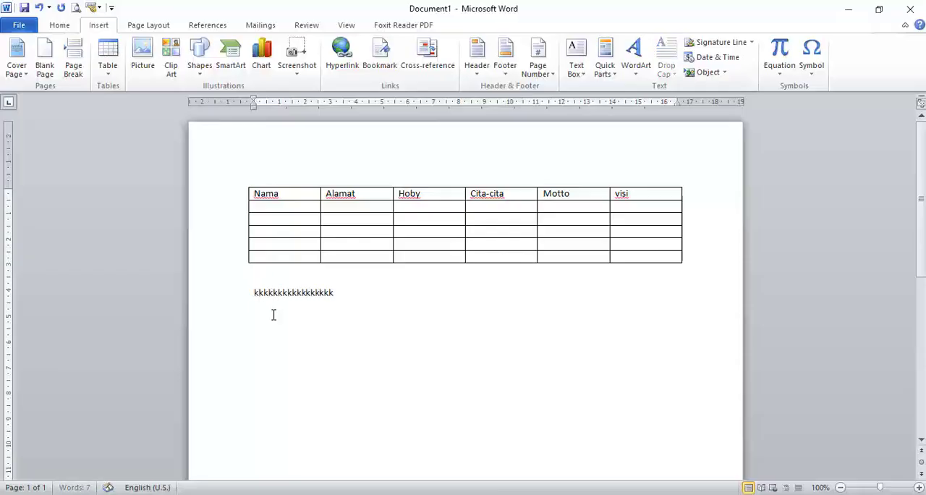
pyautogui.write('kkkkkkkkkkkkkkkkkkkkkkkkkkkkkkkkkkkkkkkkkkkkkkkkkkkkkkkk')
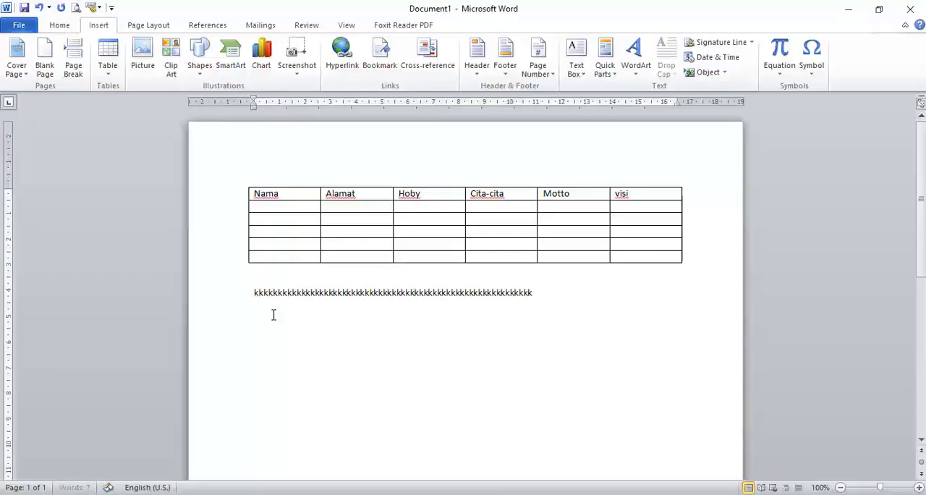
pyautogui.write('kkkkkkkkkkkkkkkkkkkkkkkkkkkkkkkkkkkk')
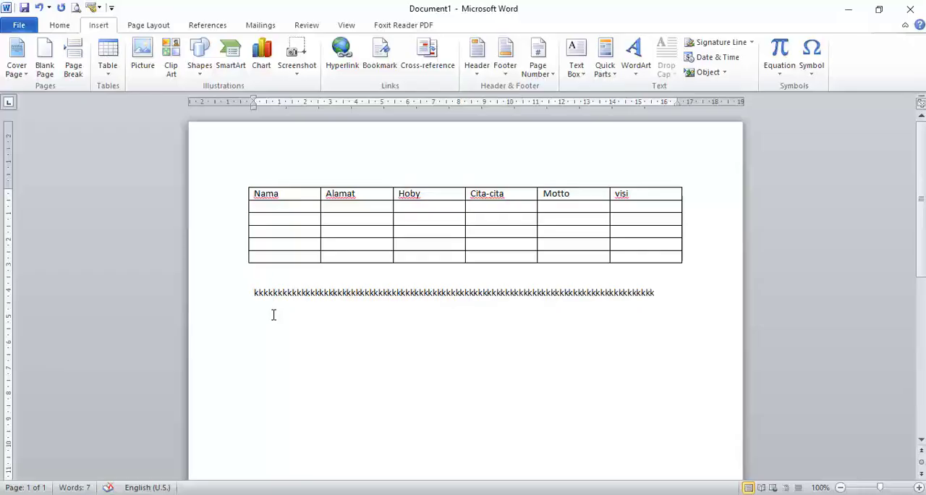
pyautogui.press('Return')
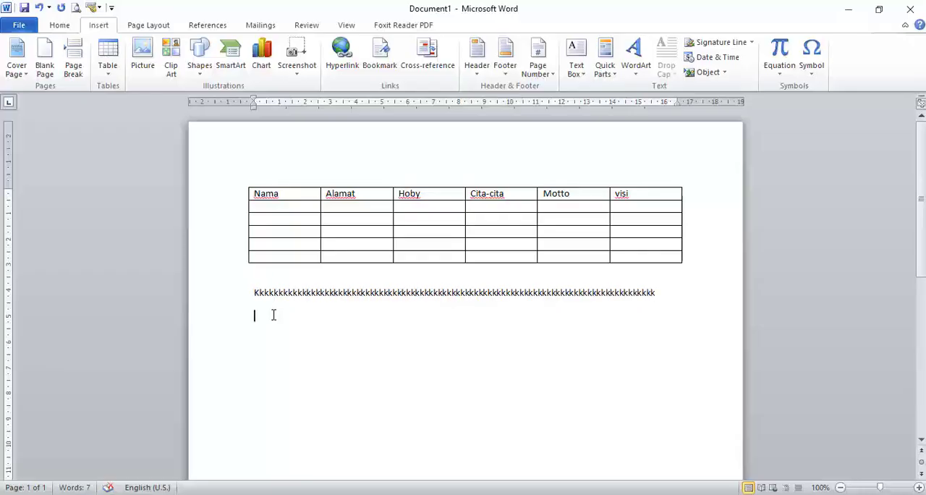
# Generate sample paragraphs below the filler line with the =rand() command.
pyautogui.write('=ra')
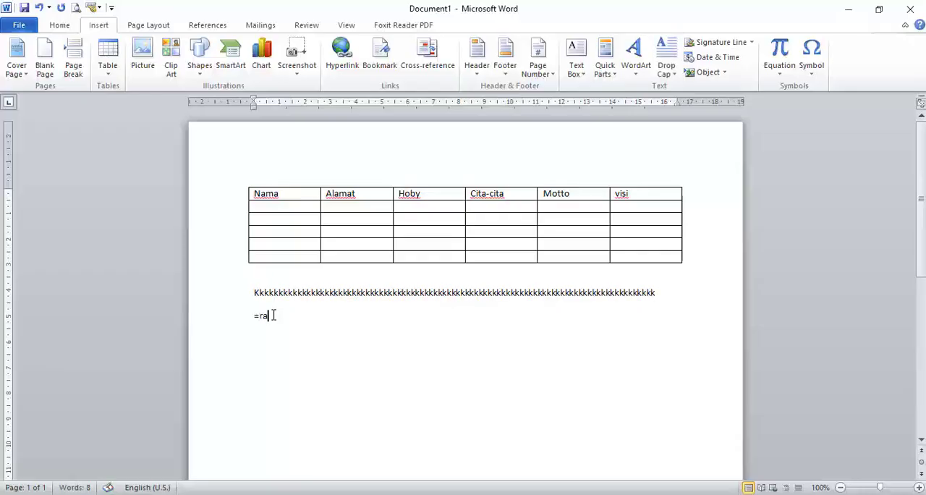
pyautogui.write('nd()')
pyautogui.press('Return')
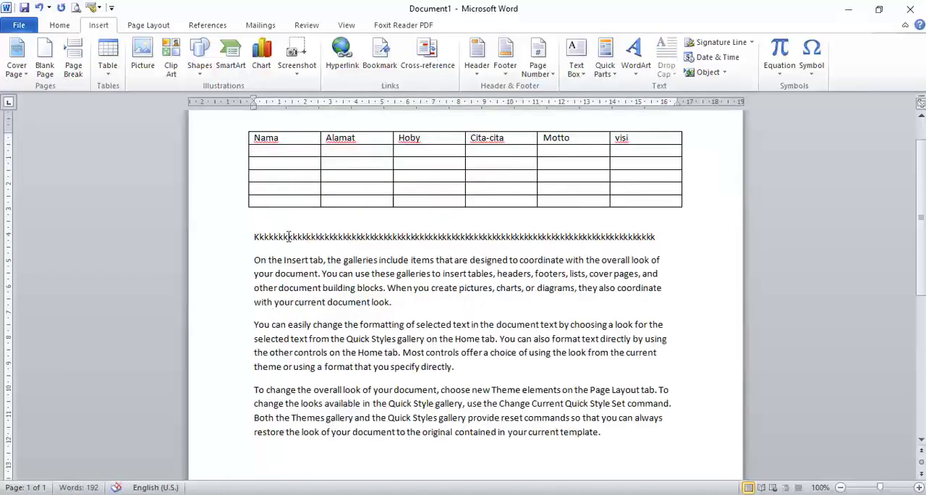
# Insert the contoh Quick Part table below the last sample paragraph.
pyautogui.scroll(-3, 497, 361)
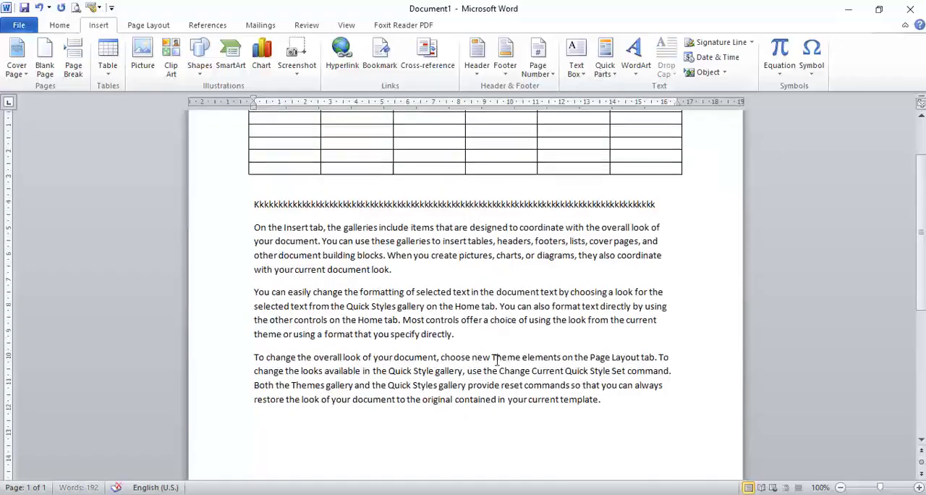
pyautogui.scroll(-2, 602, 391)
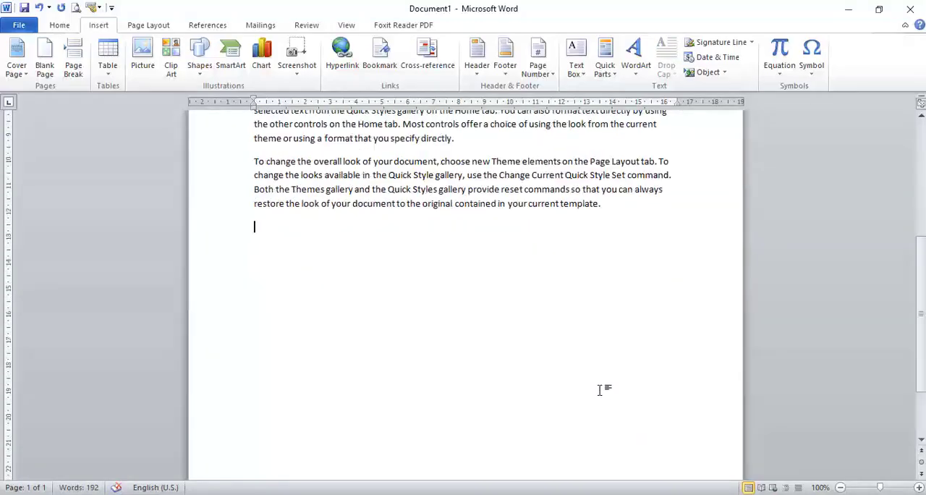
pyautogui.click(609, 78)
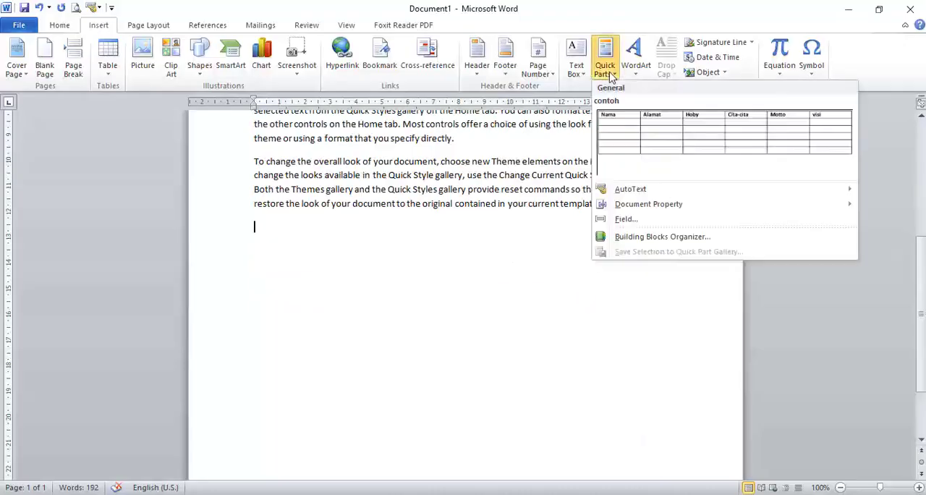
pyautogui.click(629, 139)
pyautogui.scroll(1, 564, 377)
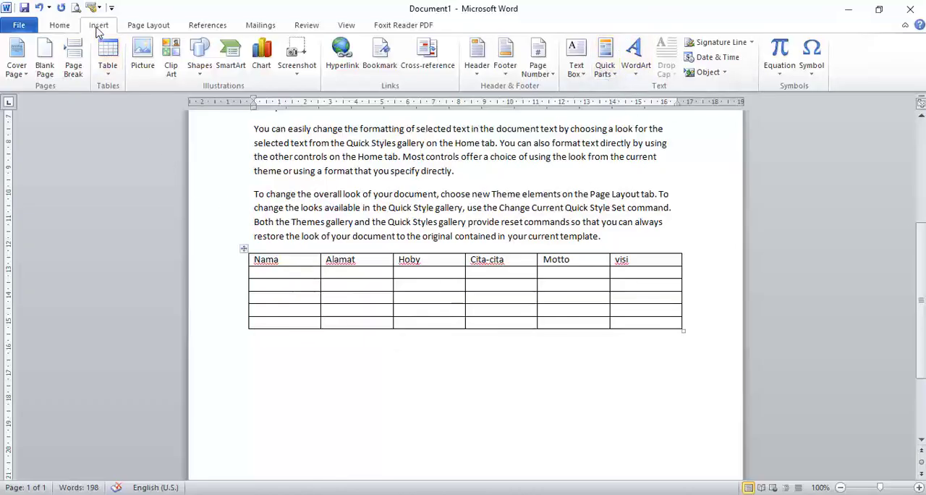
# Open the Building Blocks Organizer and sort its list by name to find the contoh entry.
pyautogui.click(606, 69)
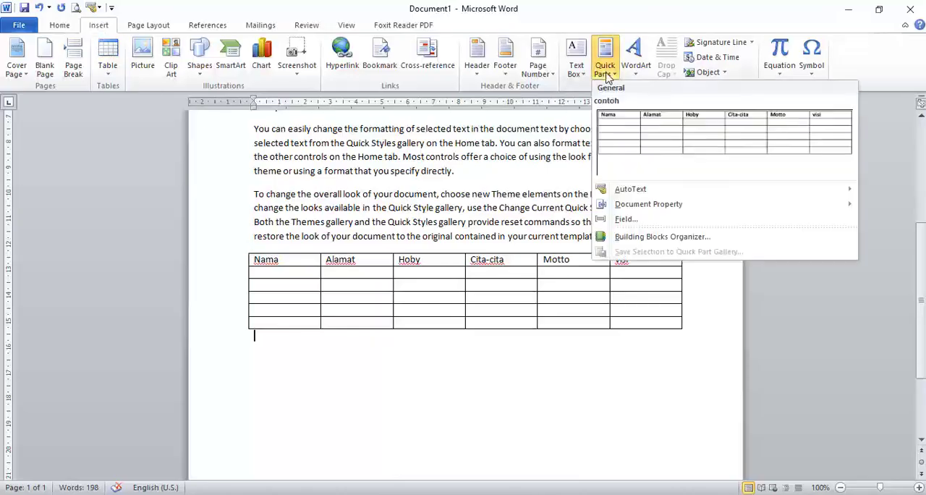
pyautogui.click(669, 244)
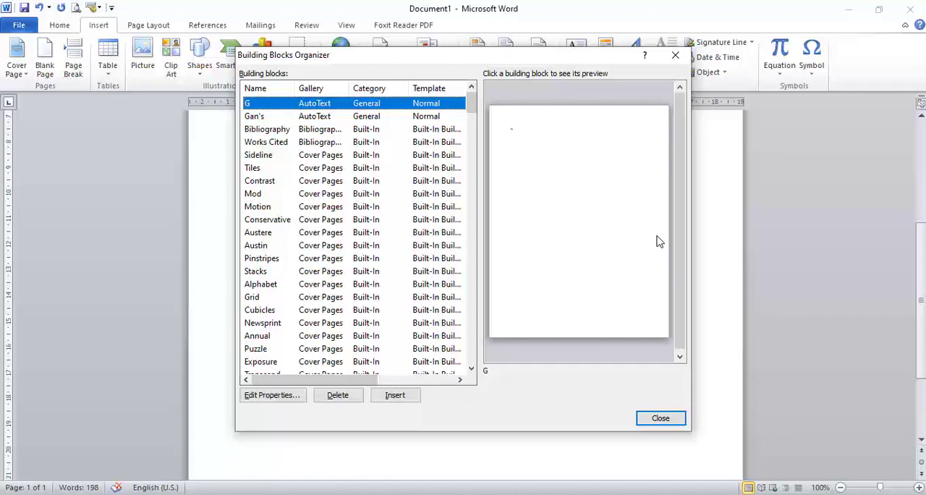
pyautogui.press('c')
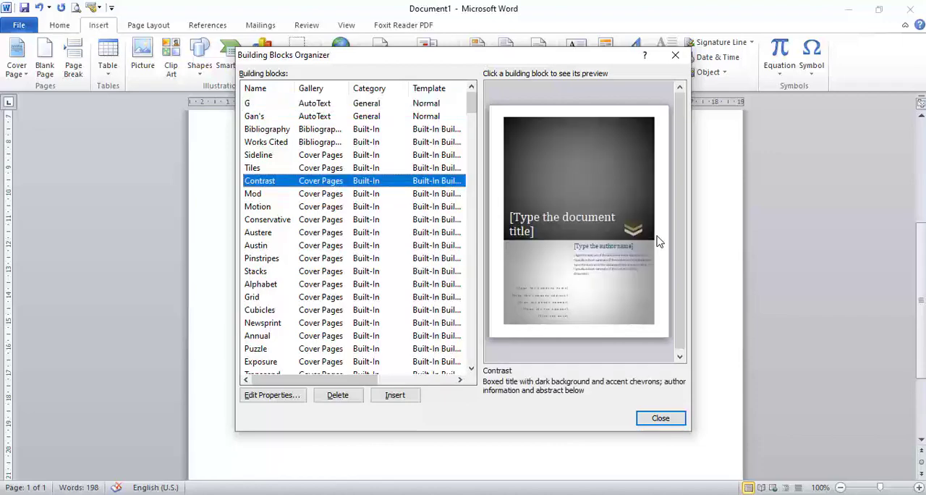
pyautogui.press('o')
pyautogui.press('n')
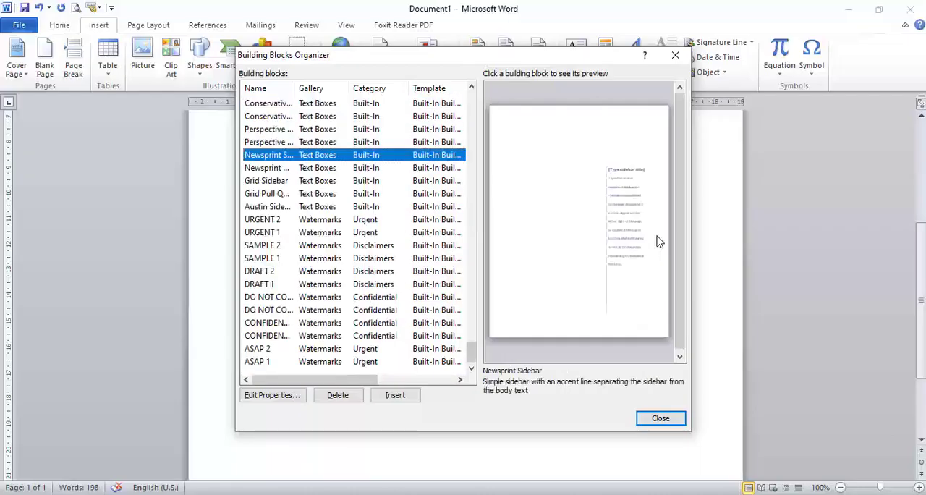
pyautogui.press('c')
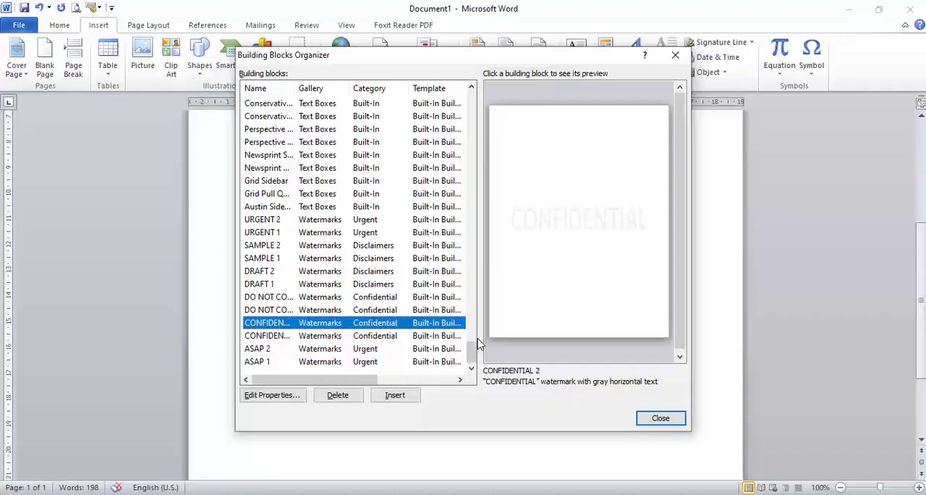
pyautogui.moveTo(470, 352); pyautogui.dragTo(471, 100)
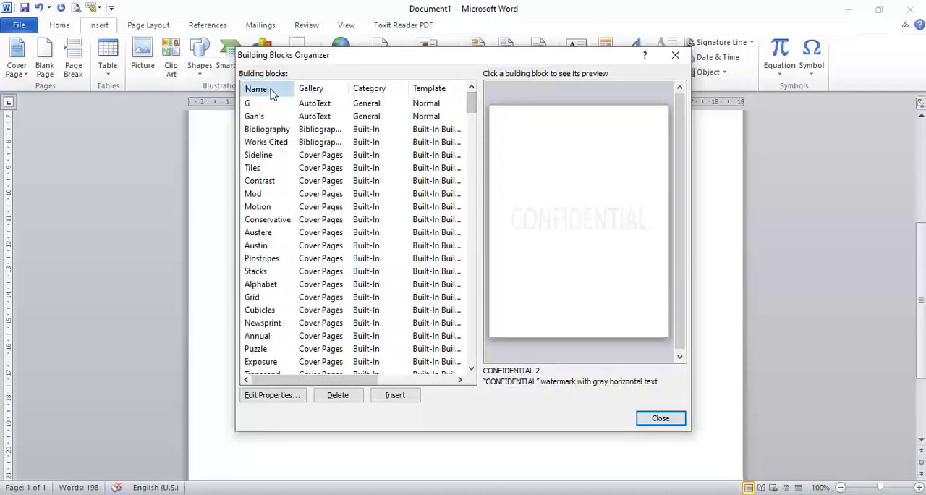
pyautogui.click(270, 92)
pyautogui.scroll(-20, 335, 181)
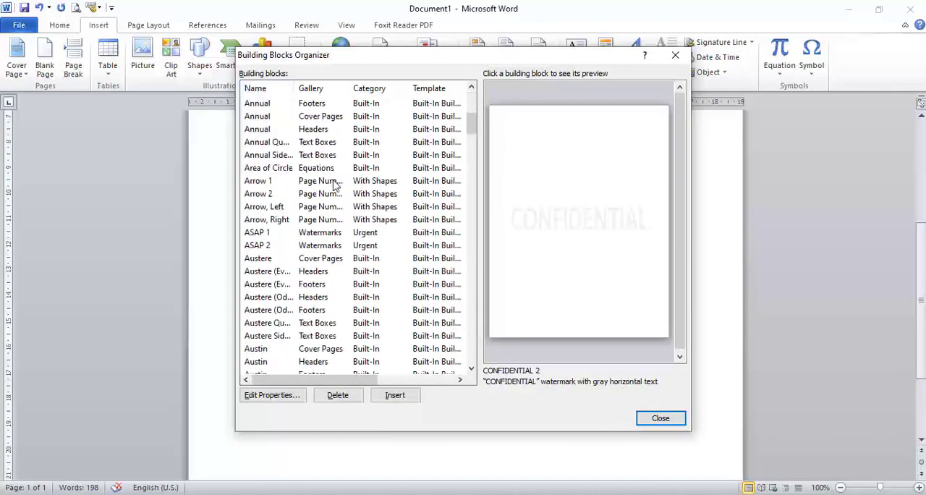
pyautogui.scroll(-4, 335, 183)
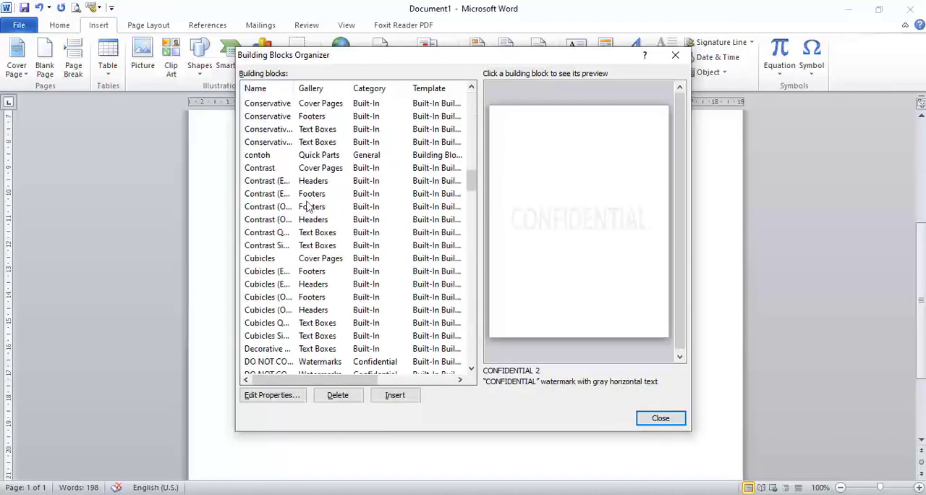
# Delete the contoh building block and close the Building Blocks Organizer.
pyautogui.click(259, 155)
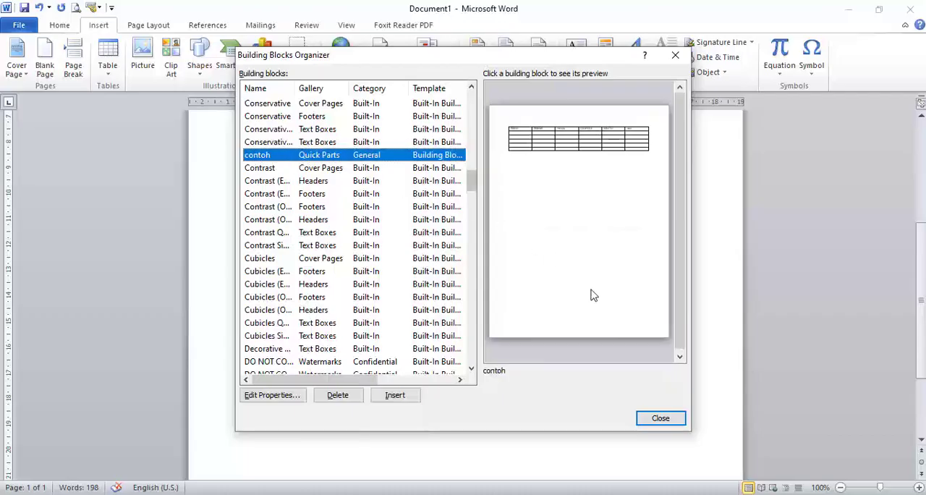
pyautogui.click(338, 396)
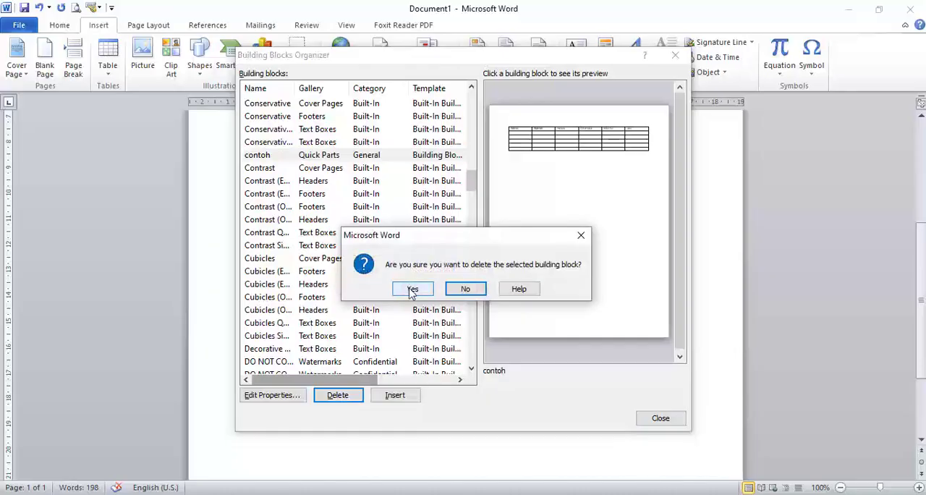
pyautogui.click(411, 289)
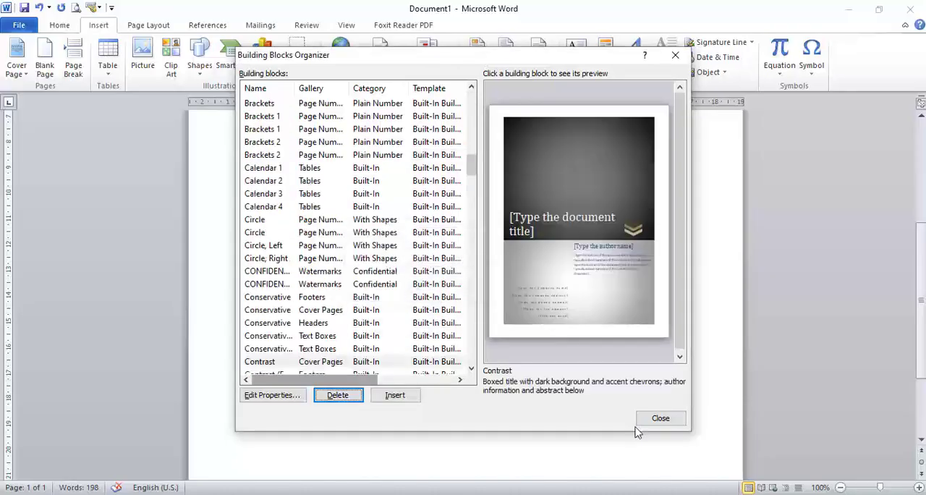
pyautogui.click(658, 419)
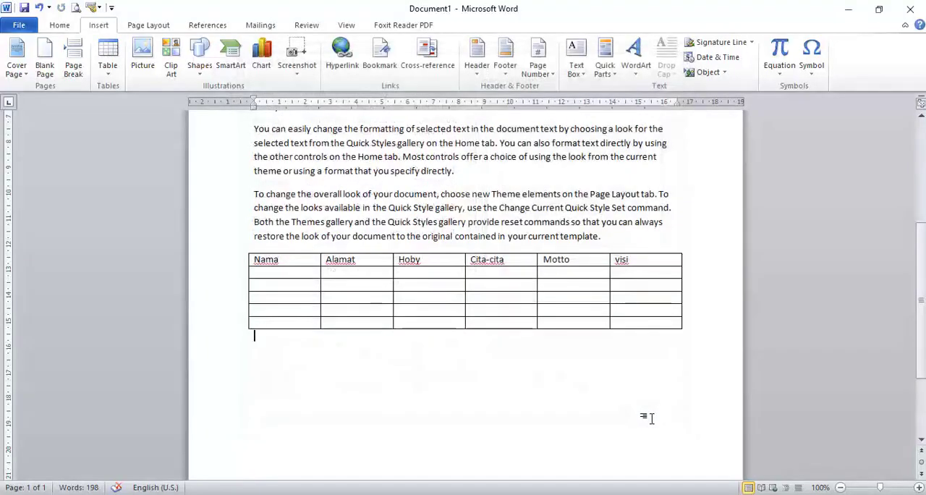
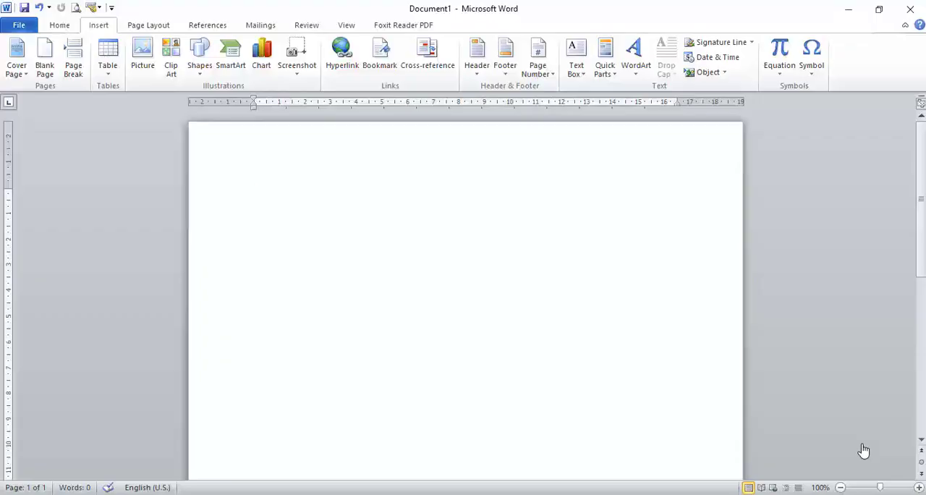
# Generate sample paragraphs in the empty document with the =rand() command.
pyautogui.write('=')
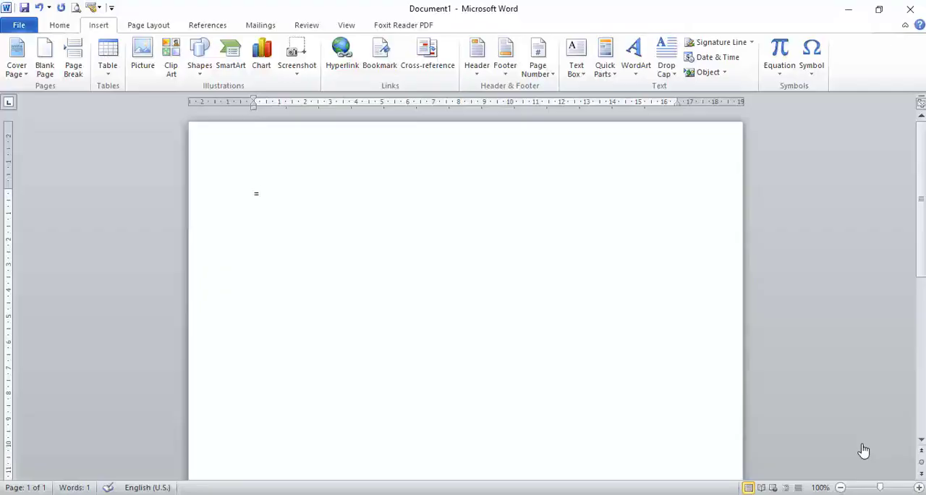
pyautogui.write('rand()')
pyautogui.press('Return')
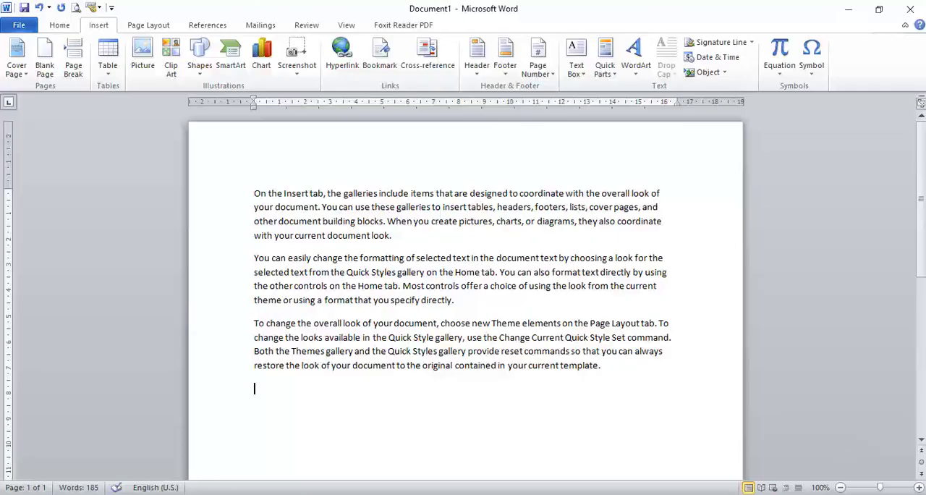
# Insert a table of four columns and four rows below the last sample paragraph.
pyautogui.scroll(-2, 331, 352)
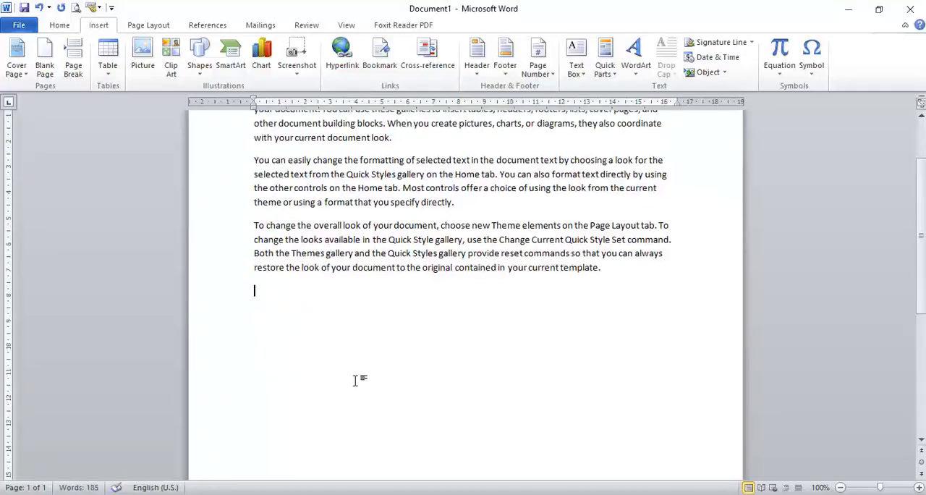
pyautogui.click(107, 59)
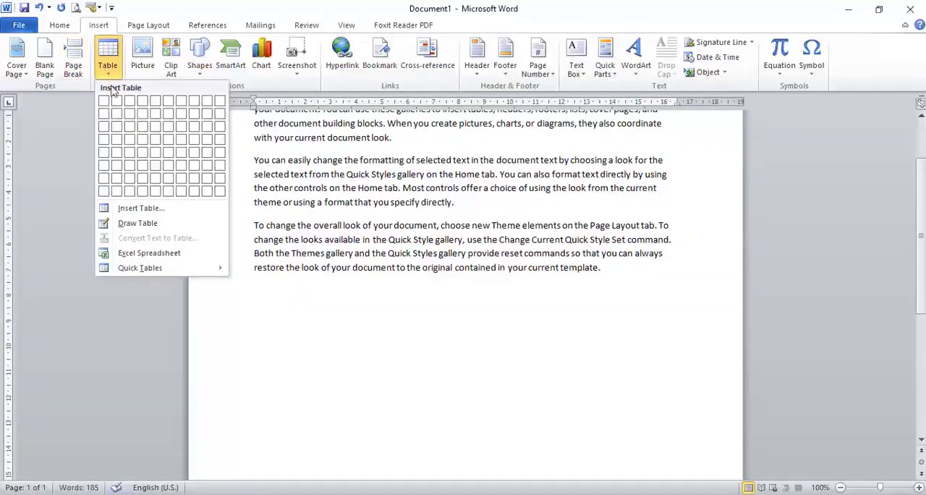
pyautogui.click(139, 145)
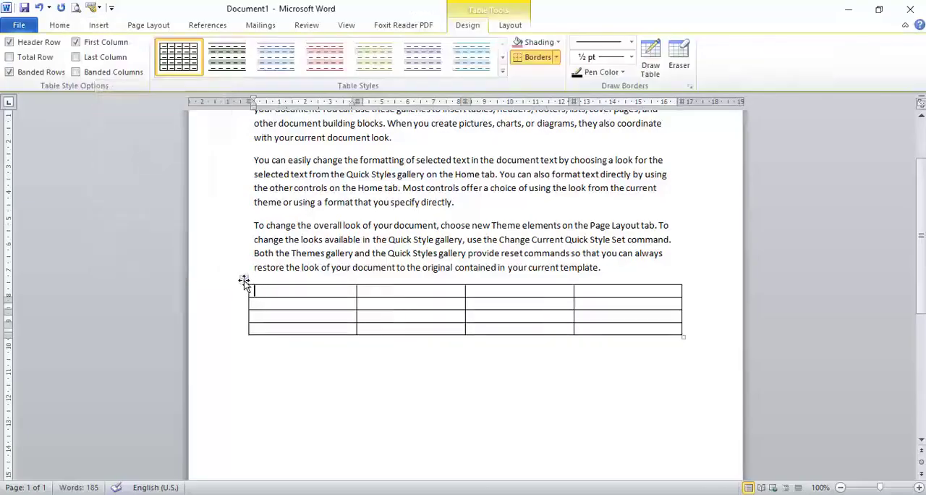
# Add the caption "Table 1 : pembuatan" above the new table, using the Table label.
pyautogui.rightClick(244, 282)
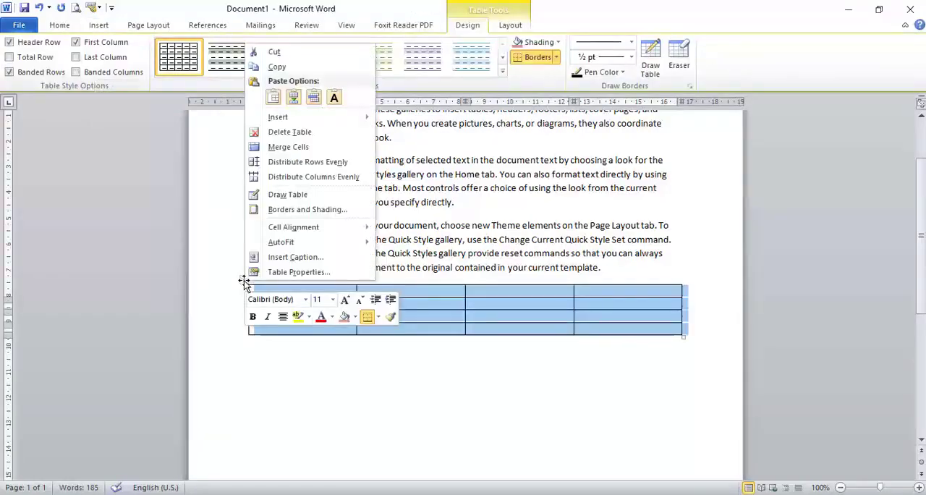
pyautogui.click(291, 259)
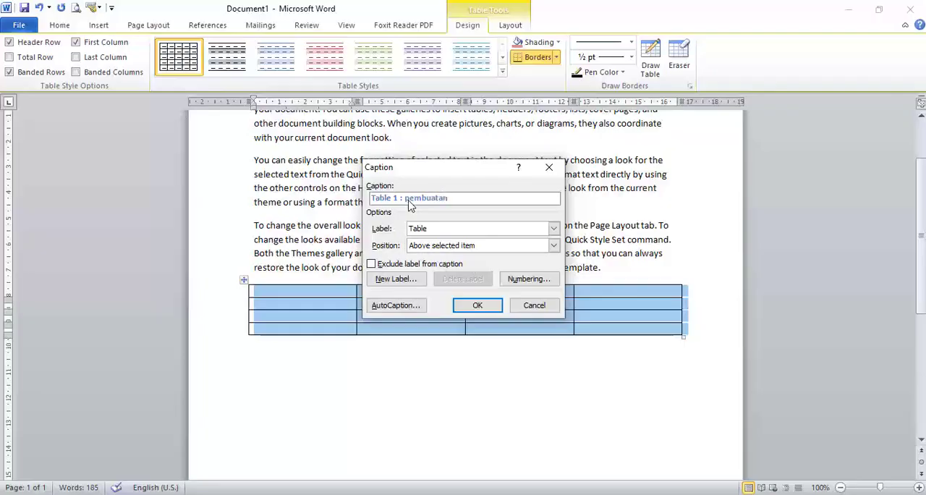
pyautogui.click(477, 305)
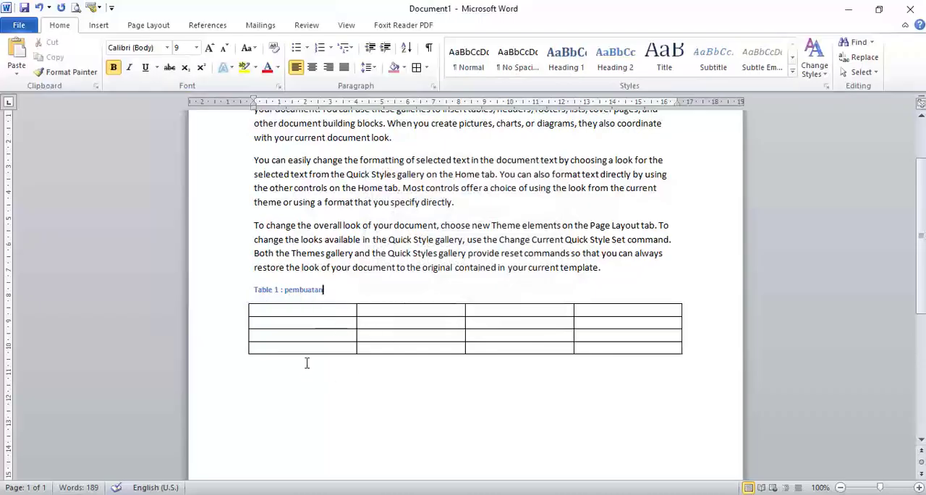
# Insert a second table with four columns and three rows below the first table.
pyautogui.scroll(-2, 306, 363)
pyautogui.click(294, 298)
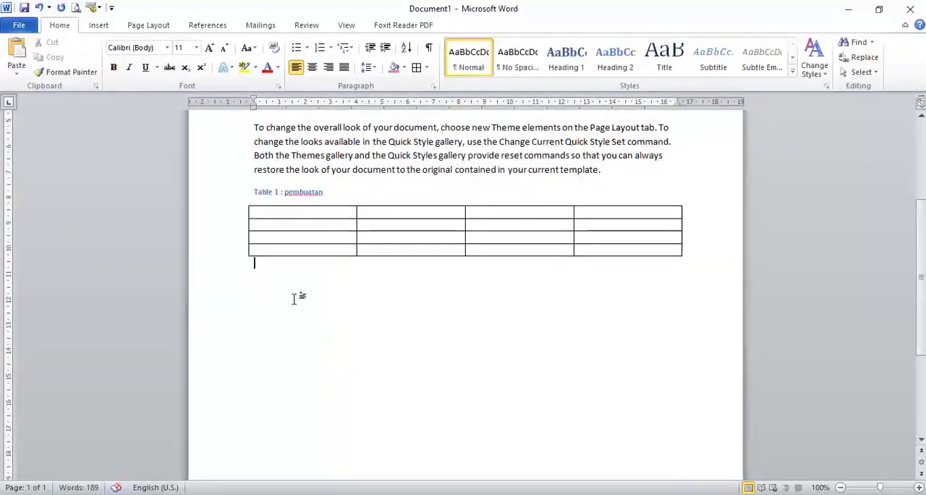
pyautogui.click(99, 25)
pyautogui.click(107, 58)
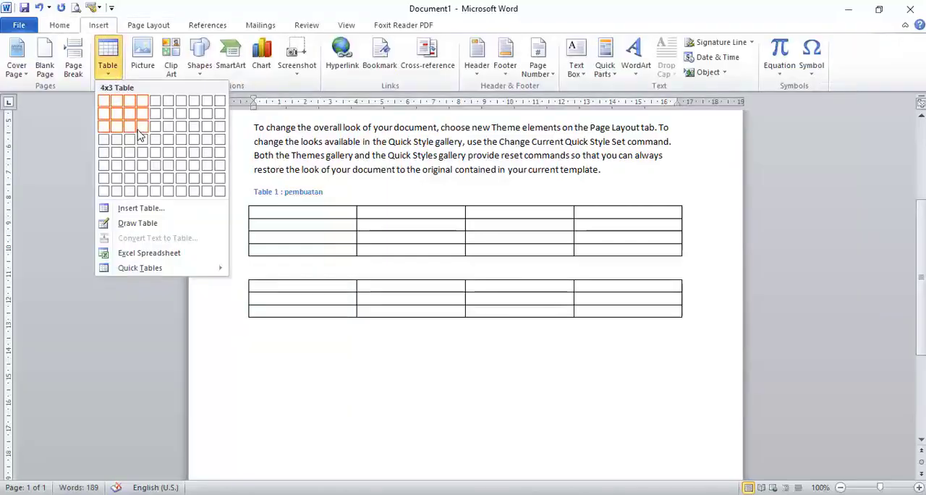
pyautogui.click(140, 131)
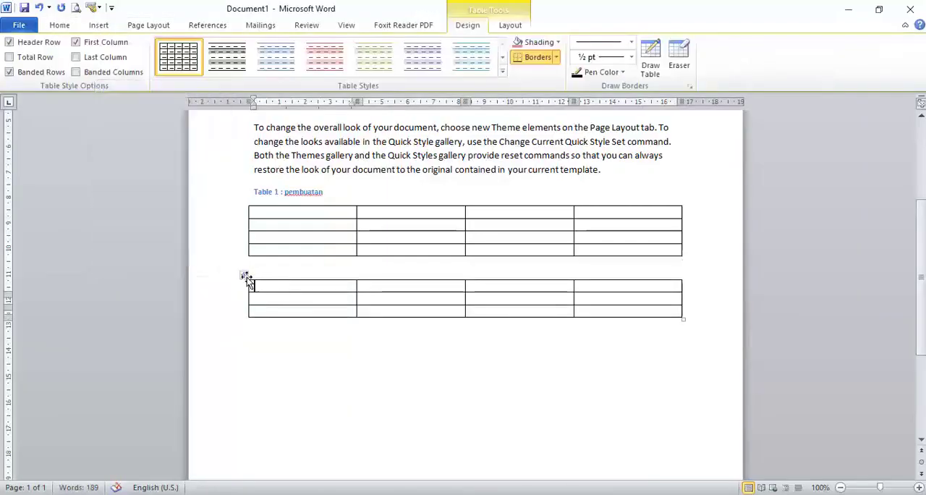
# Add the caption "Table 2 : penggabungan" above the second table.
pyautogui.rightClick(243, 275)
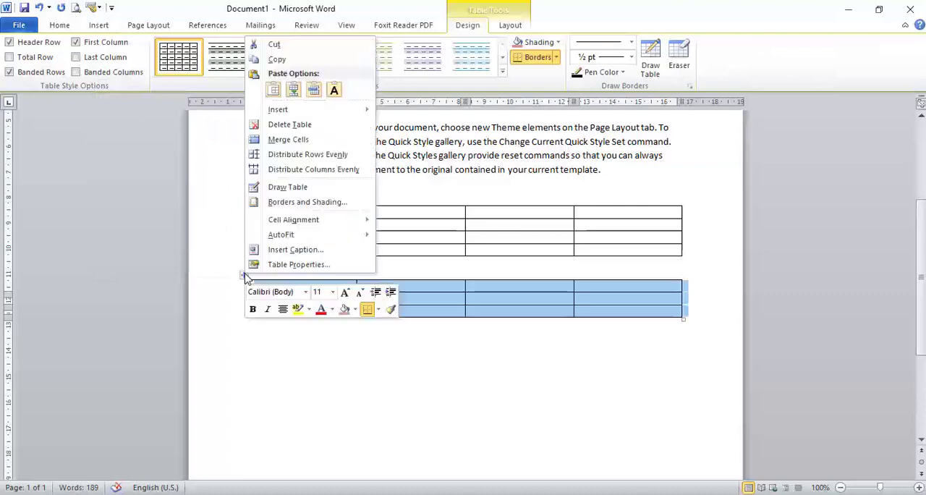
pyautogui.click(326, 250)
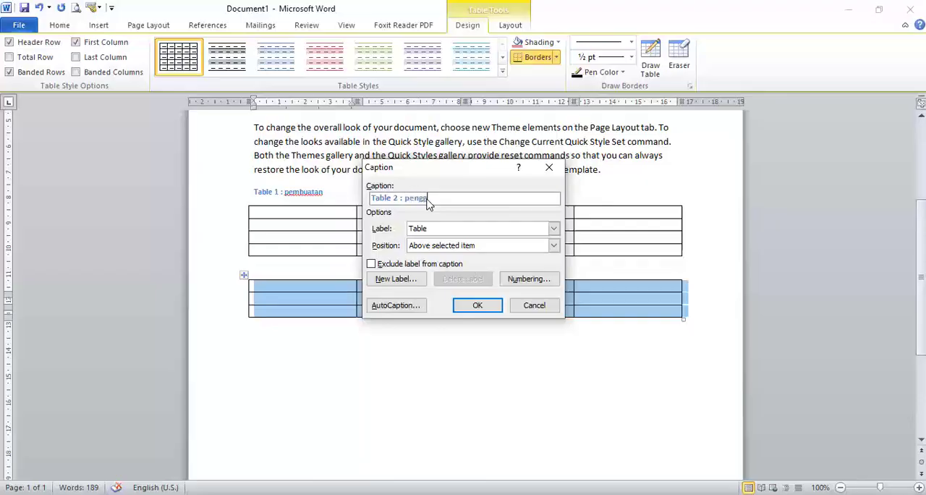
pyautogui.write('abungan')
pyautogui.click(486, 305)
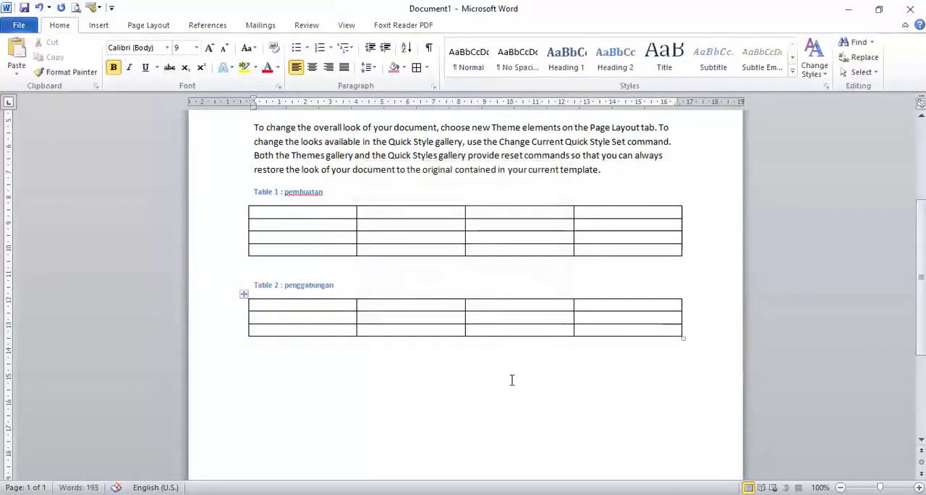
# Delete the entire document content, including the sample paragraphs and both captioned tables.
pyautogui.click(309, 352)
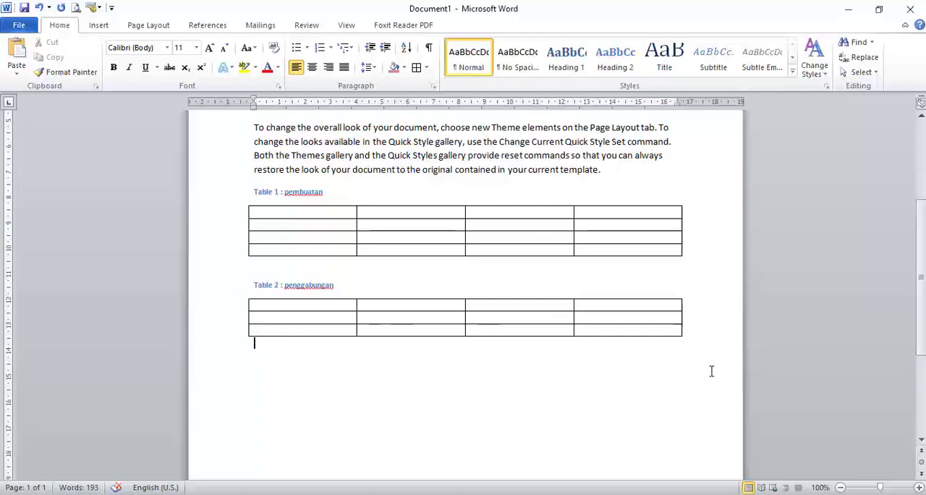
pyautogui.hotkey('ctrl', 'a')
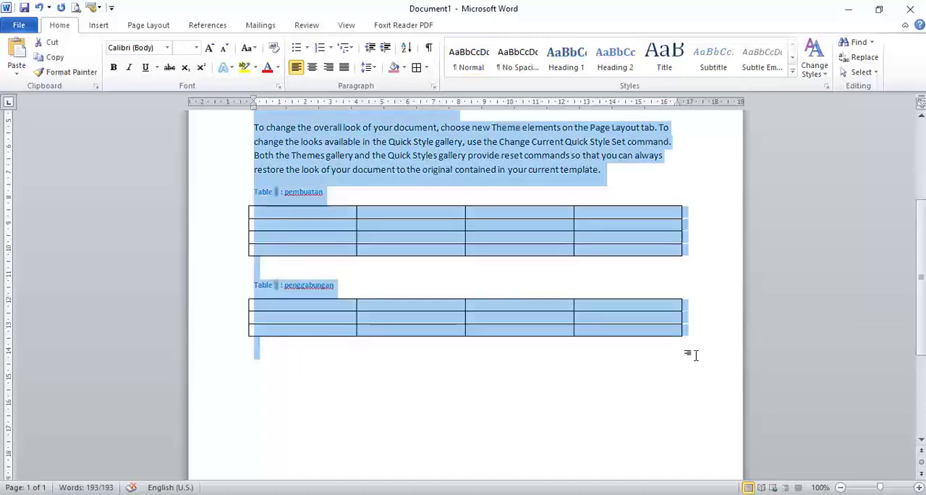
pyautogui.press('Delete')
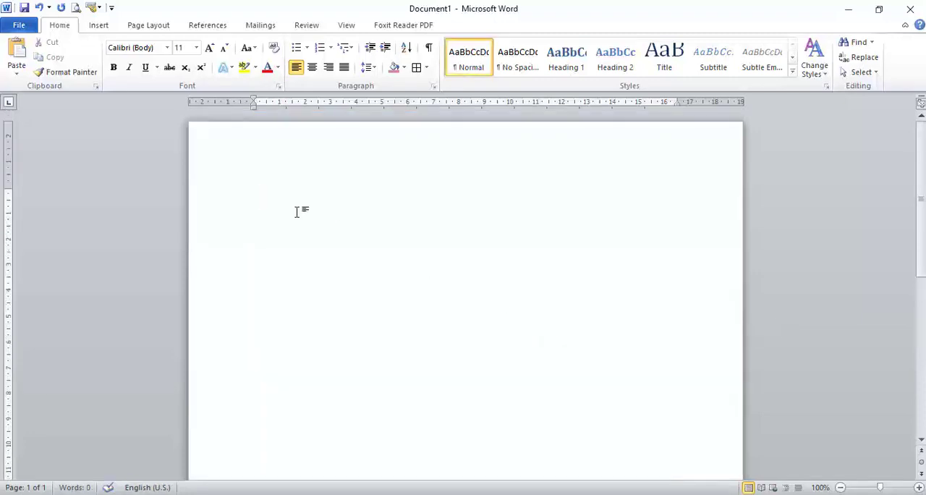
# Insert a table of four columns and four rows in the blank document.
pyautogui.click(102, 26)
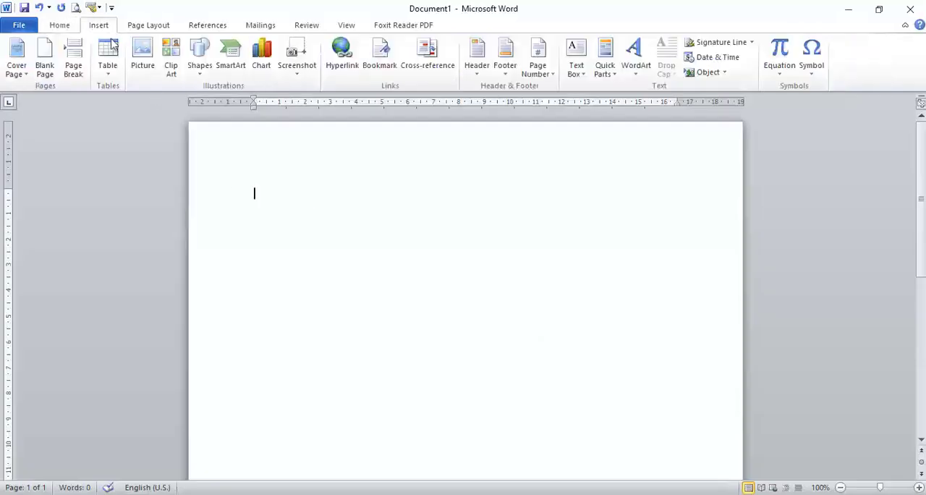
pyautogui.click(107, 67)
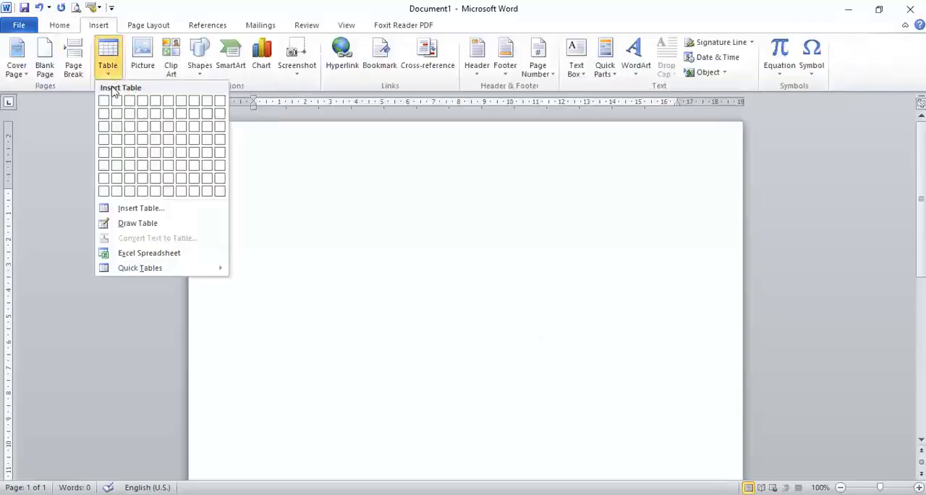
pyautogui.click(141, 149)
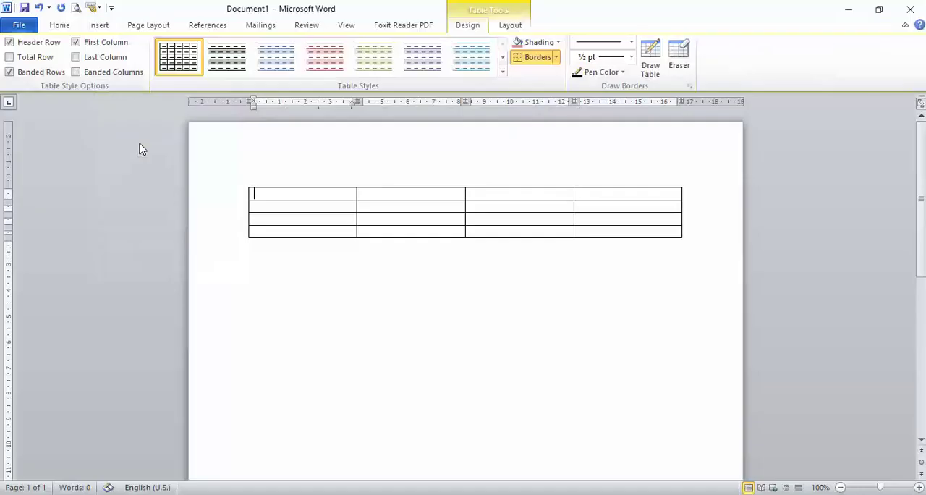
# Turn on AutoCaption for Microsoft Word Table, with the Table label positioned above the item.
pyautogui.click(245, 183)
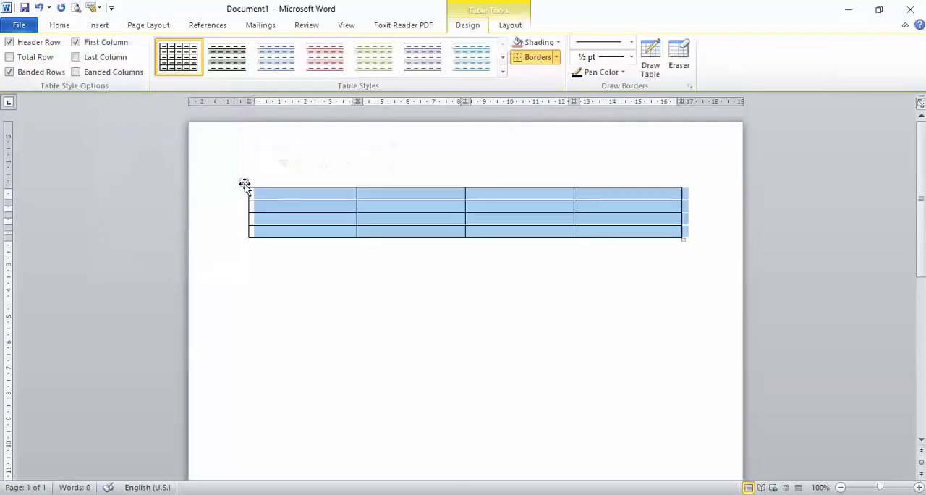
pyautogui.rightClick(245, 184)
pyautogui.click(321, 398)
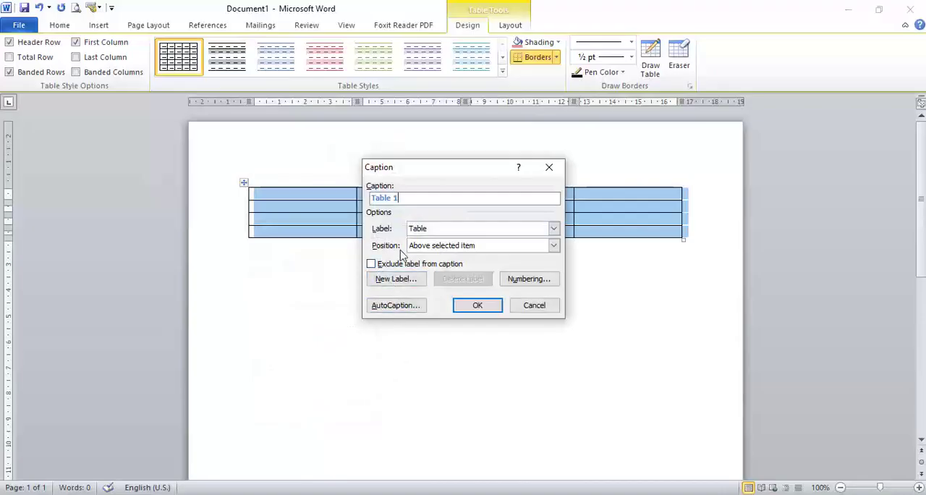
pyautogui.click(405, 311)
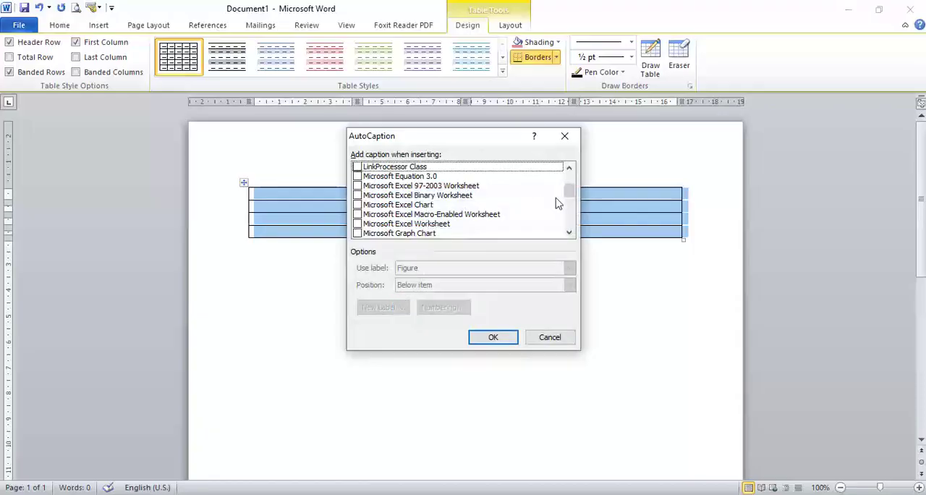
pyautogui.moveTo(569, 192); pyautogui.dragTo(578, 223)
pyautogui.click(358, 195)
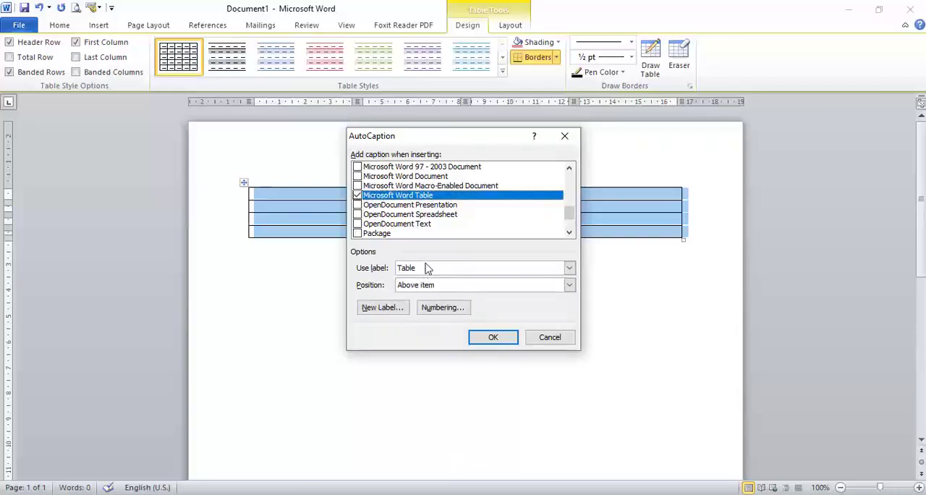
pyautogui.click(392, 309)
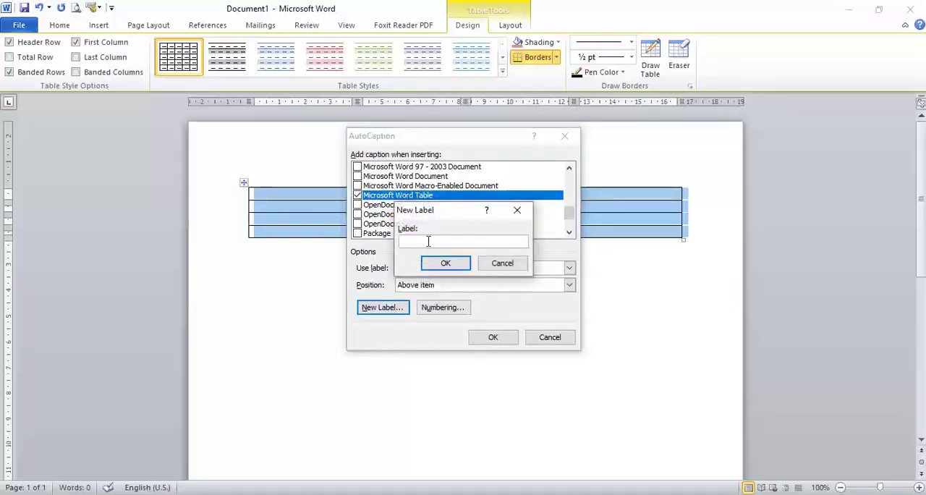
pyautogui.click(517, 210)
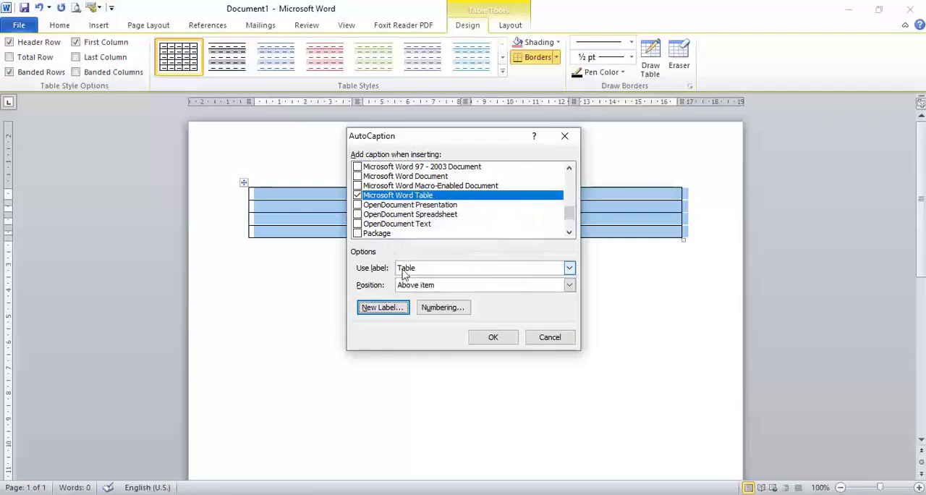
pyautogui.click(484, 336)
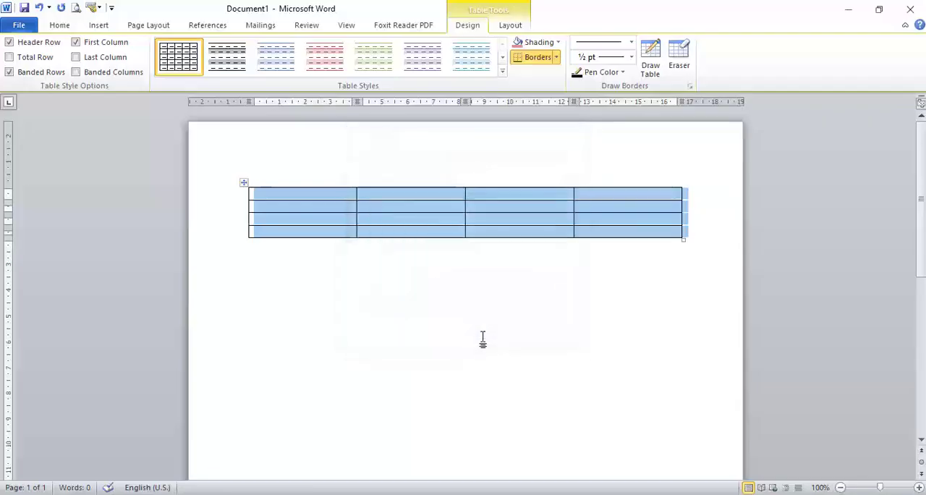
# Delete the whole uncaptioned table from the document.
pyautogui.click(297, 259)
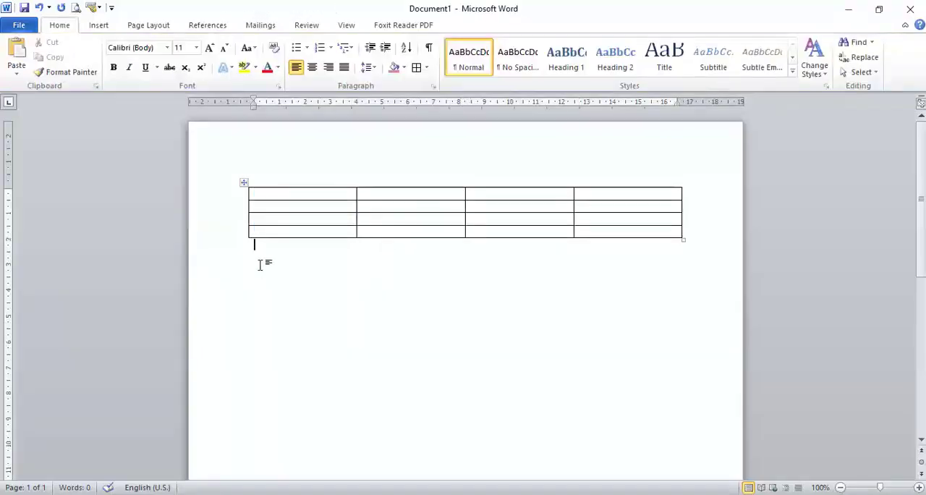
pyautogui.click(244, 183)
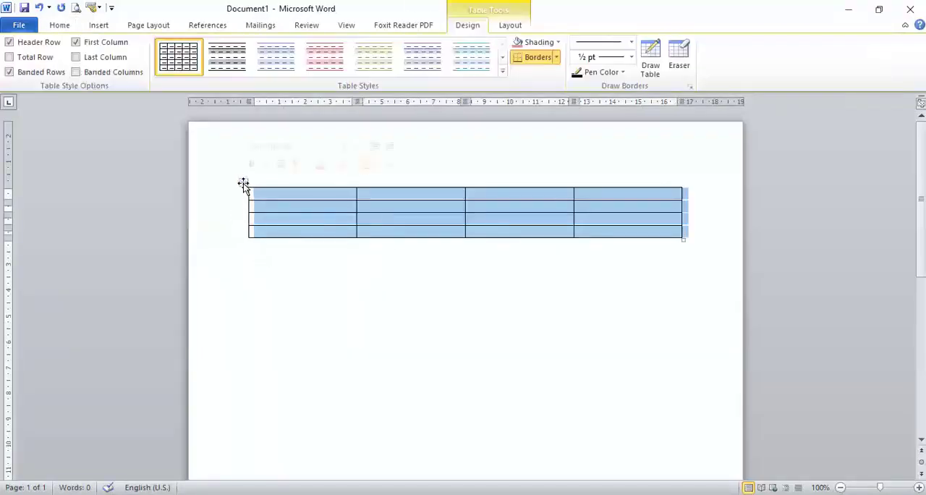
pyautogui.rightClick(244, 183)
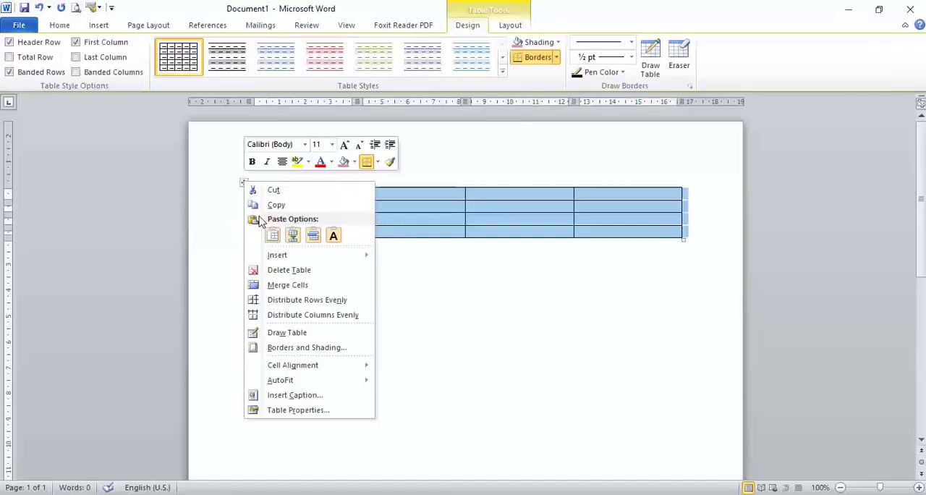
pyautogui.click(294, 269)
# Insert a table of three columns and two rows that receives its caption automatically.
pyautogui.click(99, 26)
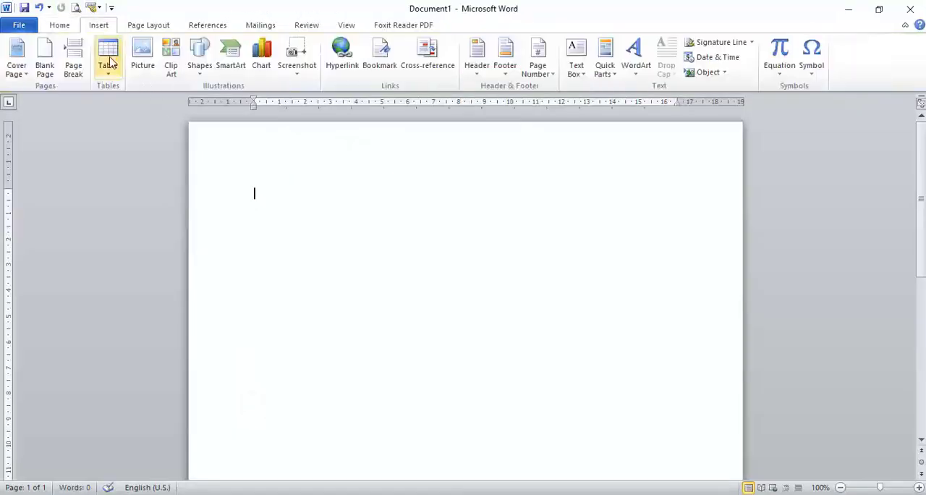
pyautogui.click(110, 71)
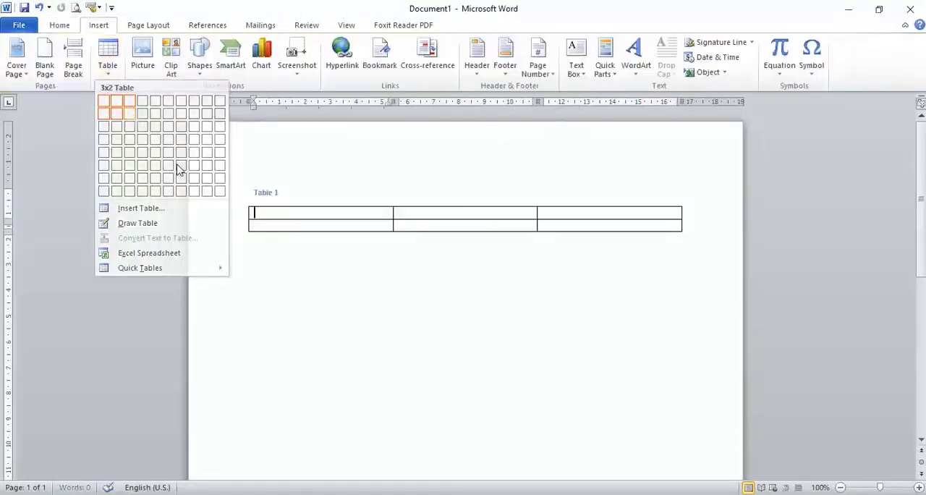
pyautogui.click(132, 116)
# Insert a second table of four columns and four rows below the first table, with an automatic caption.
pyautogui.click(286, 265)
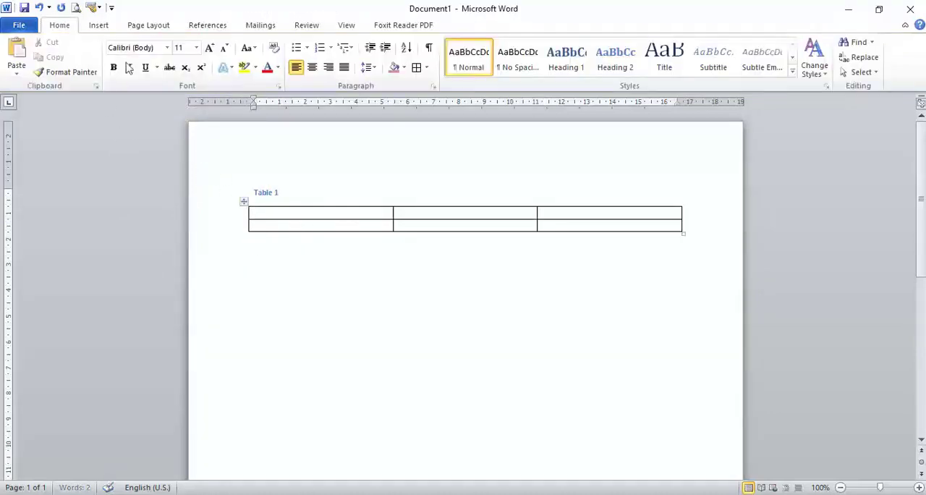
pyautogui.click(106, 27)
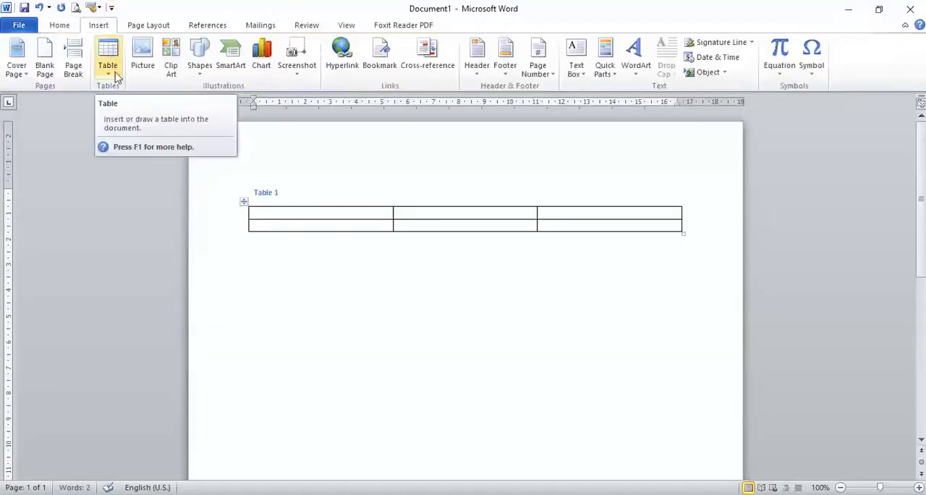
pyautogui.click(113, 73)
pyautogui.click(139, 144)
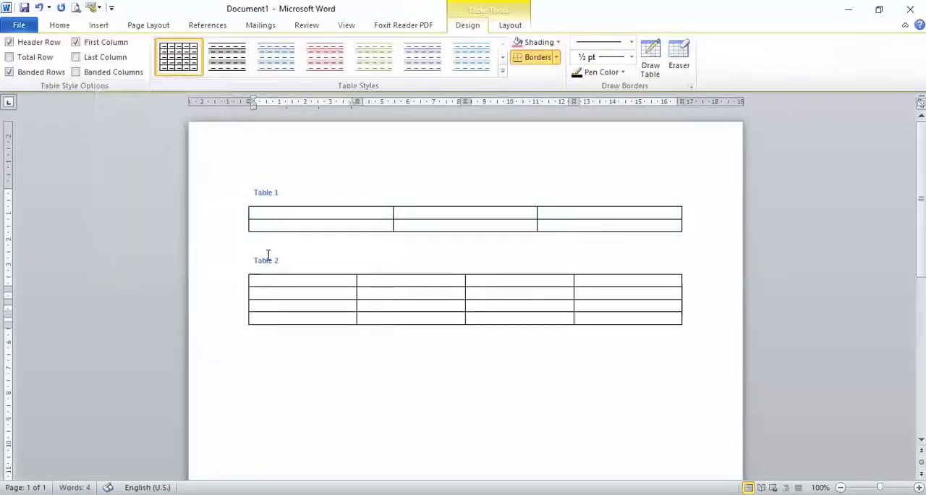
# Try adding placeholder description text after the first table's caption label and number, and erase it again.
pyautogui.click(304, 194)
pyautogui.write(':')
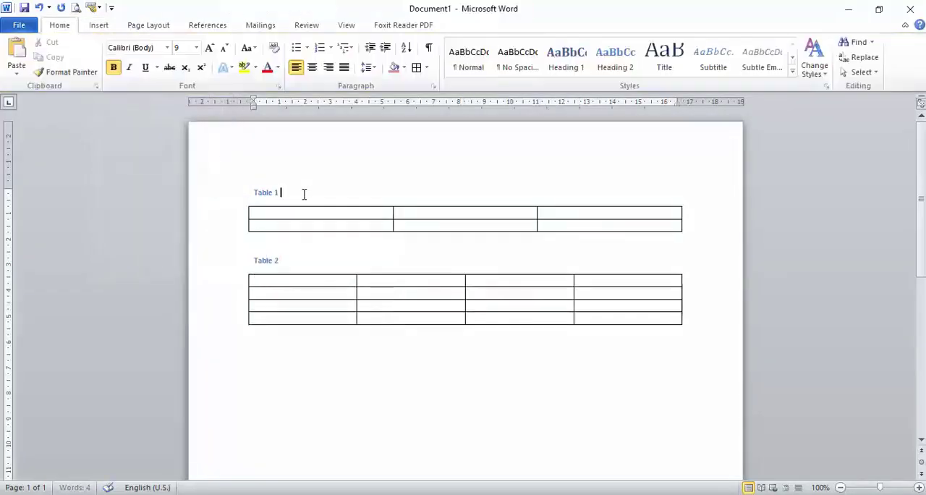
pyautogui.write(' hjbjhbn')
pyautogui.press('BackSpace')
pyautogui.press('BackSpace')
pyautogui.press('BackSpace')
pyautogui.press('BackSpace')
pyautogui.press('BackSpace')
pyautogui.press('BackSpace')
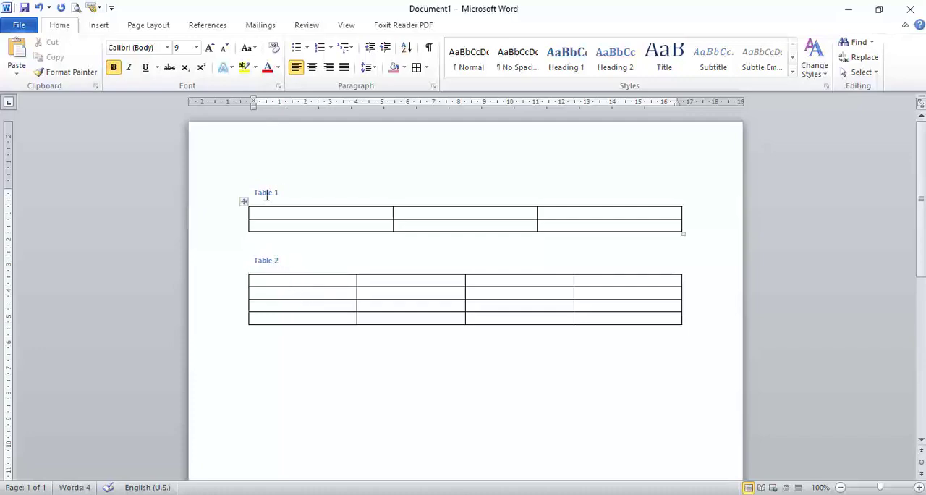
# Examine the caption position options for the first table and close the caption settings without applying anything.
pyautogui.moveTo(254, 192); pyautogui.dragTo(283, 205)
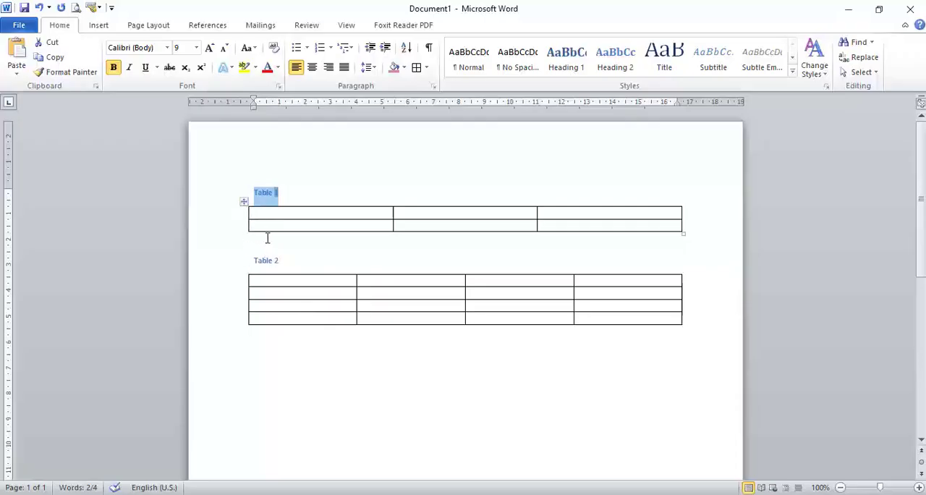
pyautogui.click(243, 201)
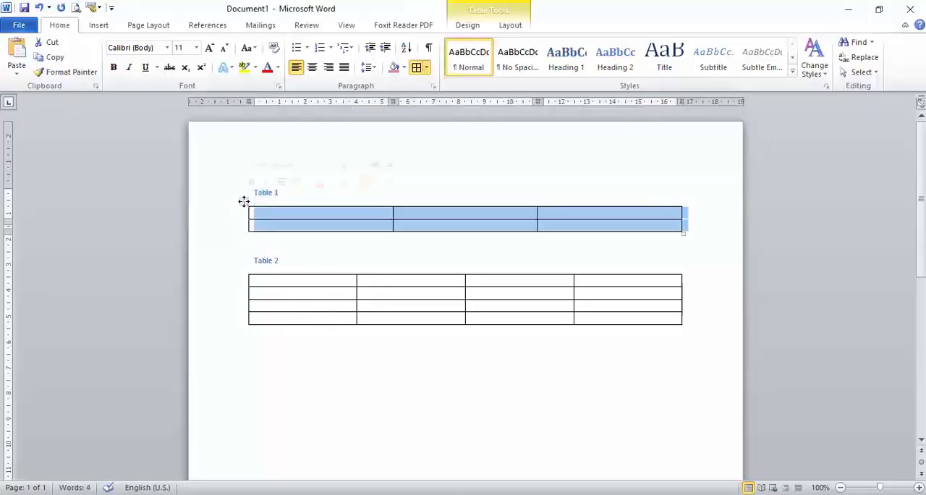
pyautogui.rightClick(243, 201)
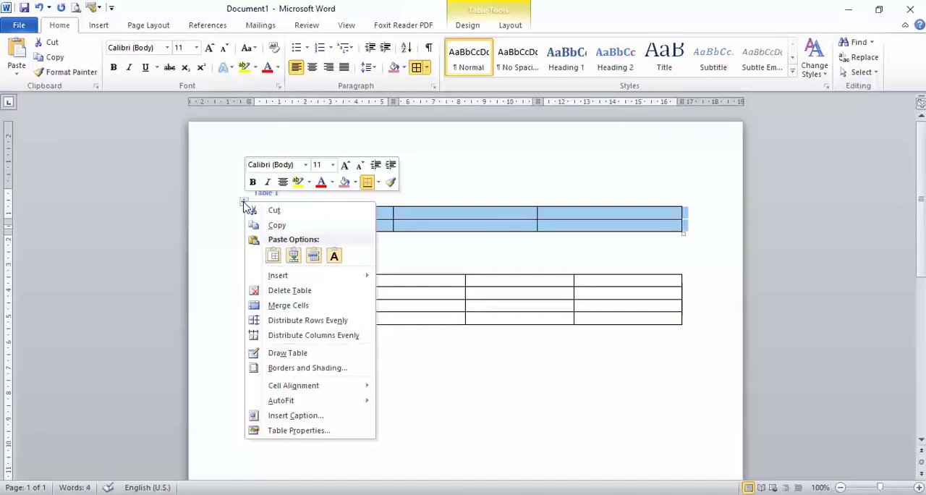
pyautogui.click(316, 415)
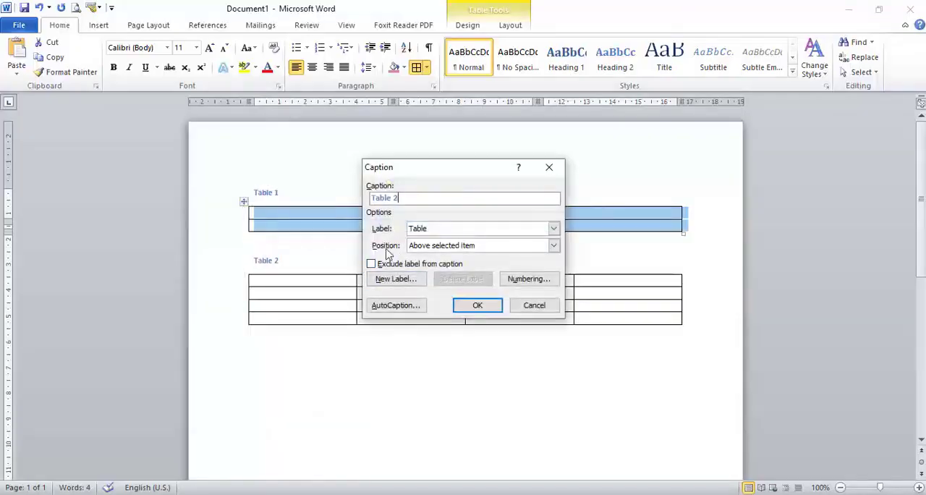
pyautogui.click(552, 246)
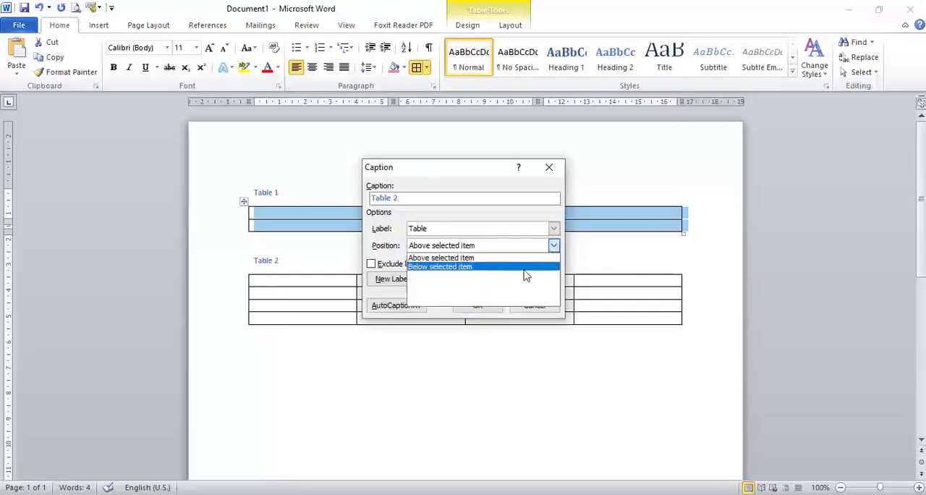
pyautogui.click(522, 221)
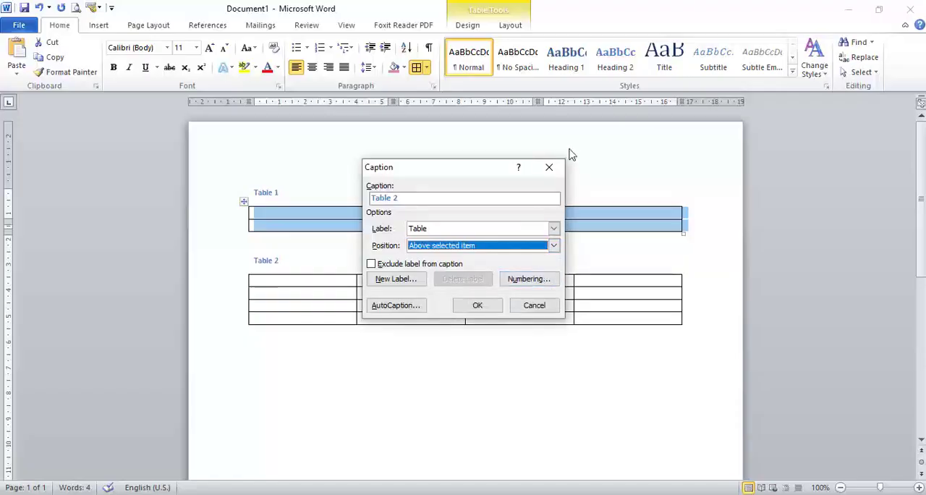
pyautogui.click(549, 167)
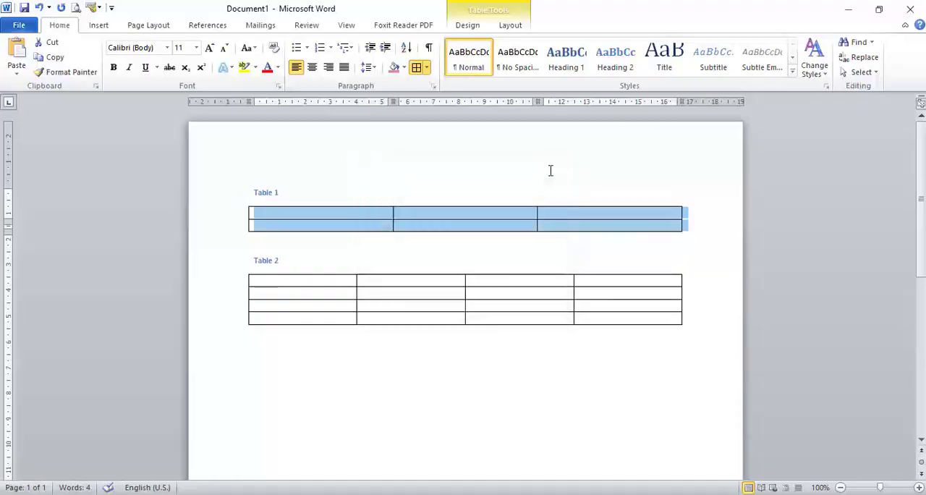